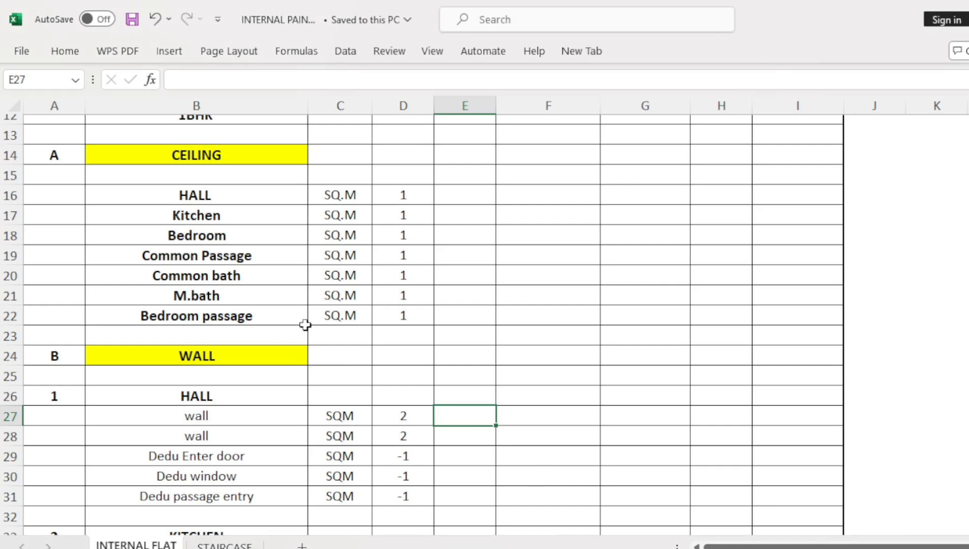
Step: Examine the internal painting measurement sheet for FLAT NO 1, covering its header columns, ceiling items, room-wise wall items and deductions
scroll(256, 288, up, 2)
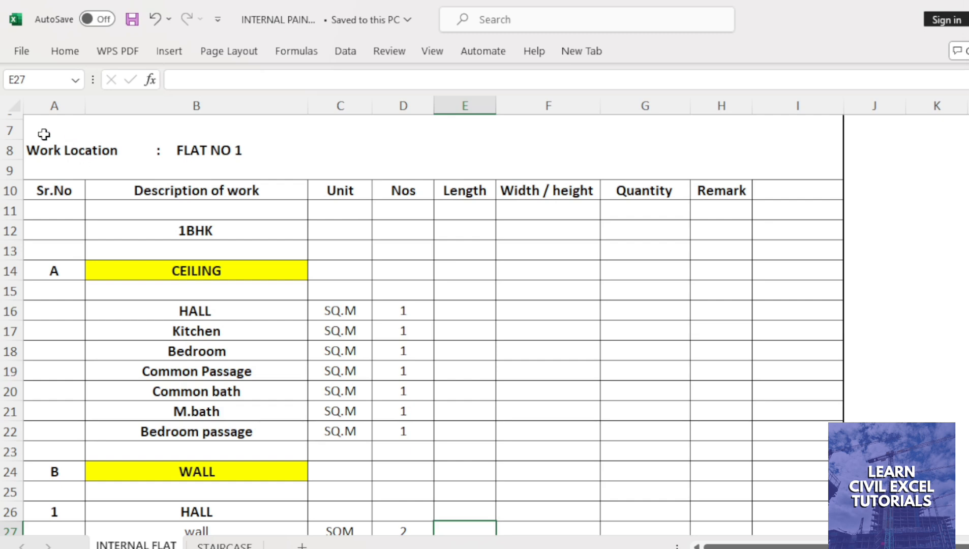
drag(39, 130, 802, 421)
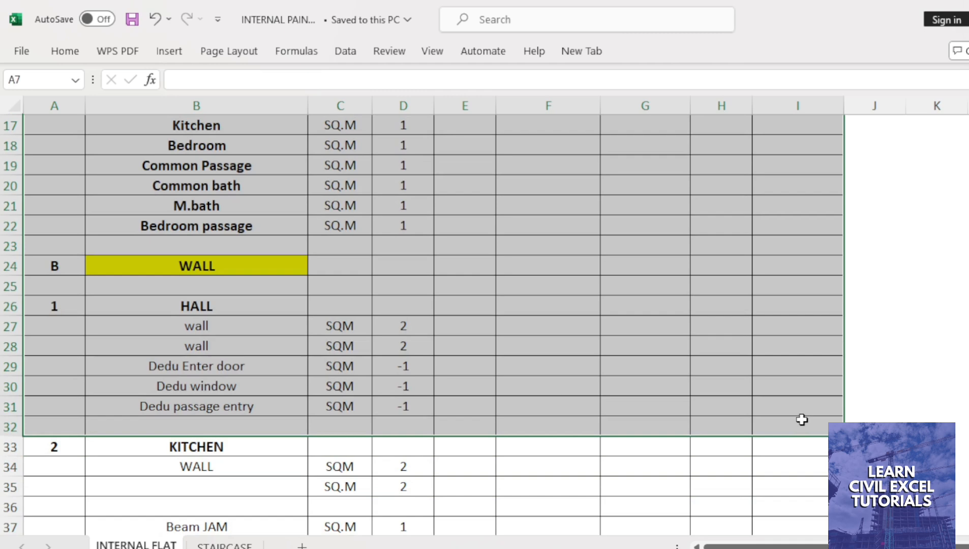
scroll(681, 436, up, 3)
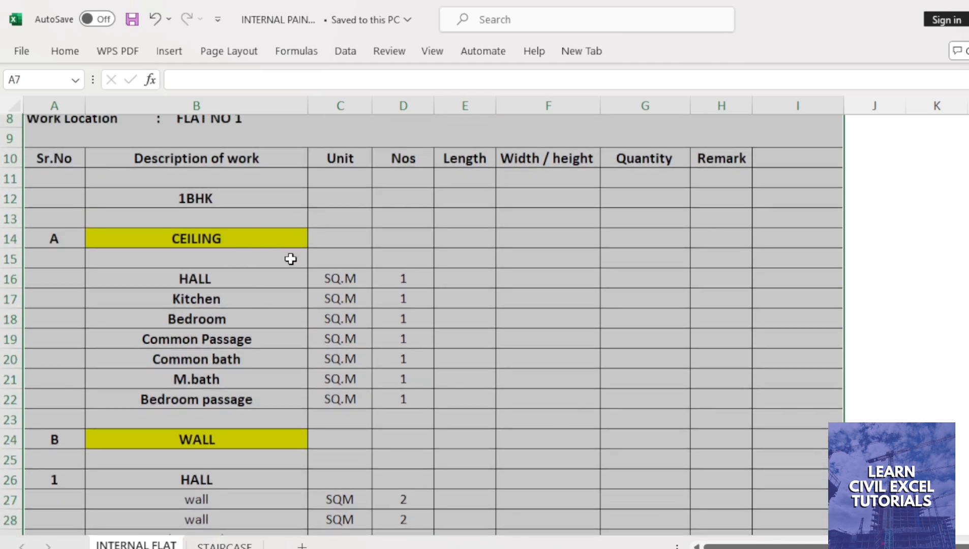
scroll(290, 259, up, 1)
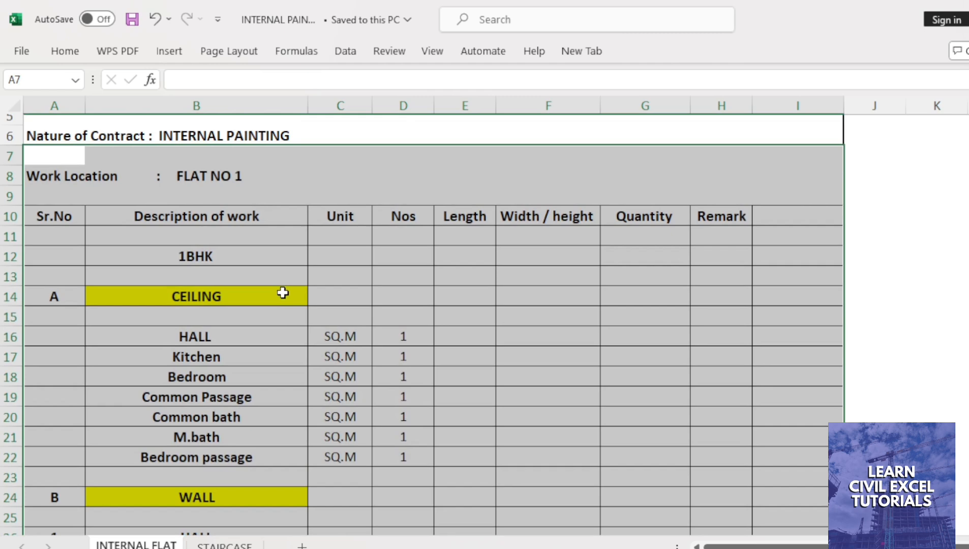
scroll(283, 293, down, 1)
scroll(284, 302, down, 2)
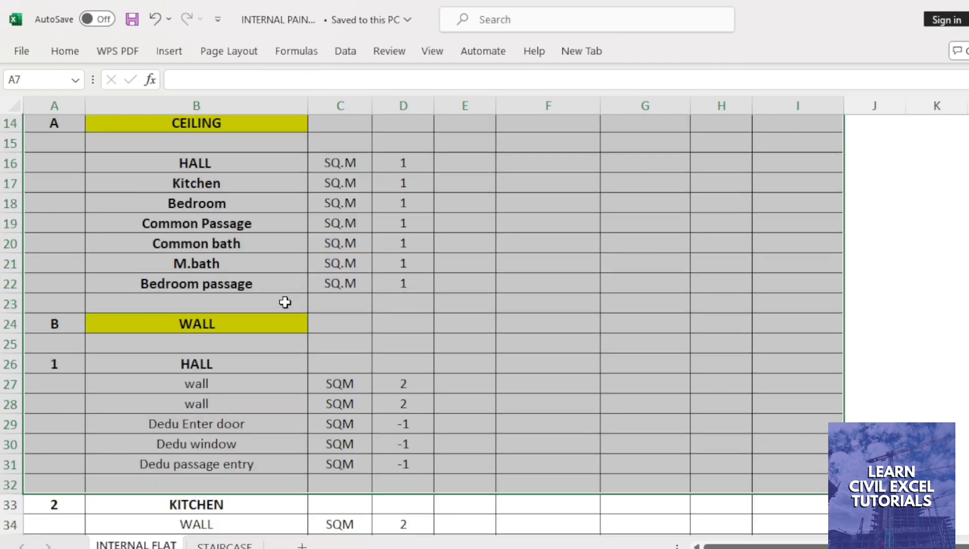
scroll(286, 306, down, 3)
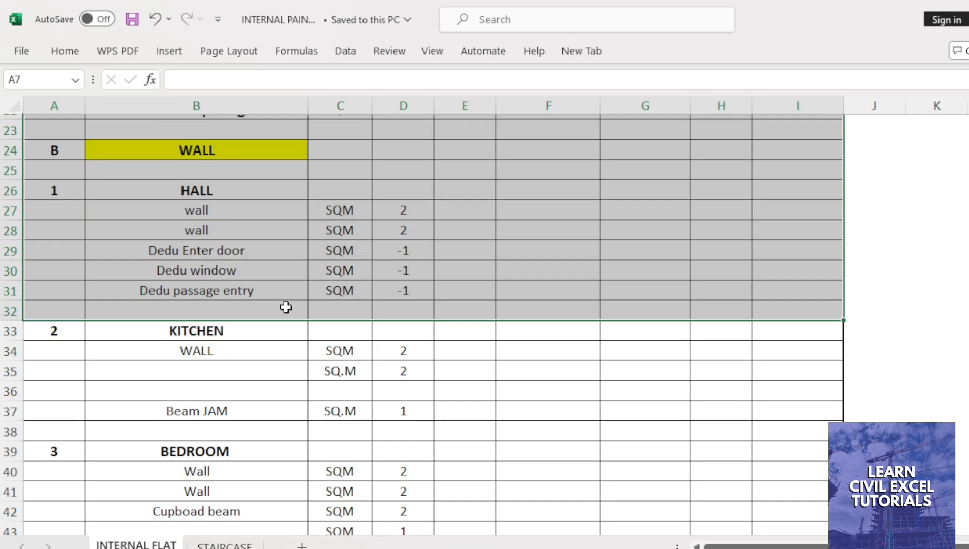
scroll(286, 307, down, 3)
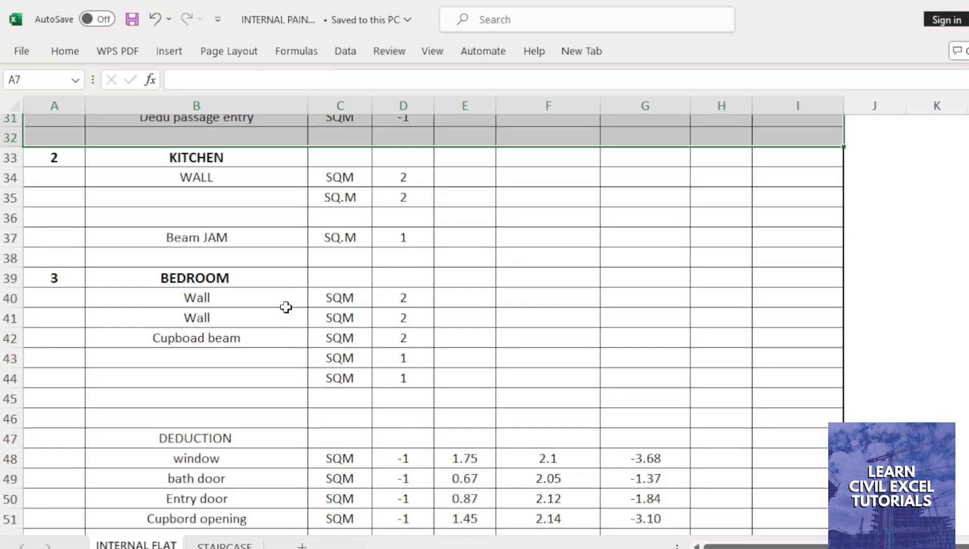
scroll(286, 307, up, 5)
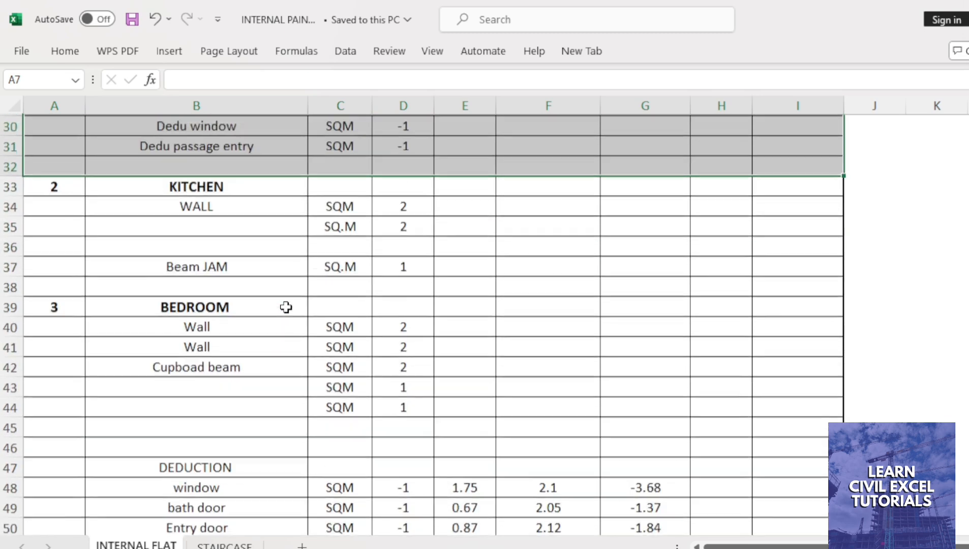
scroll(285, 307, up, 3)
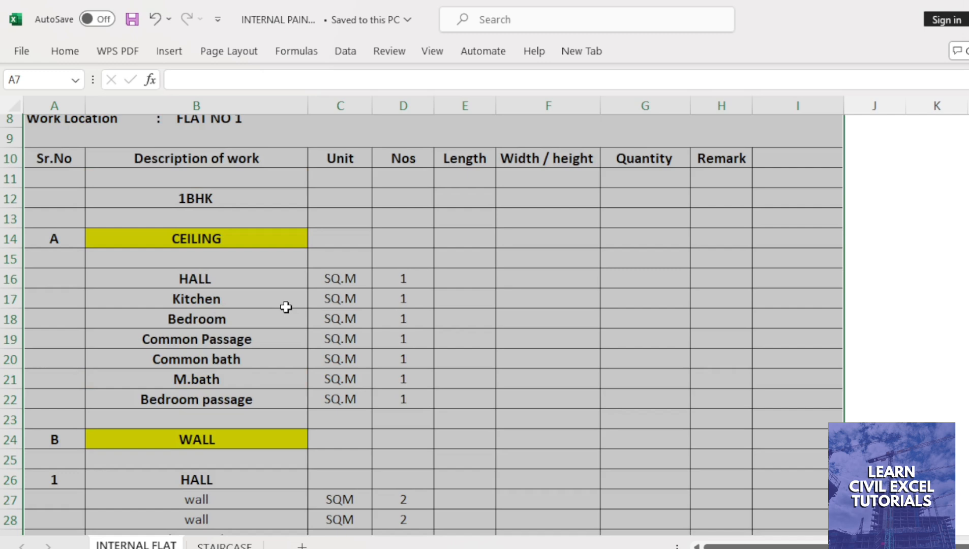
click(612, 331)
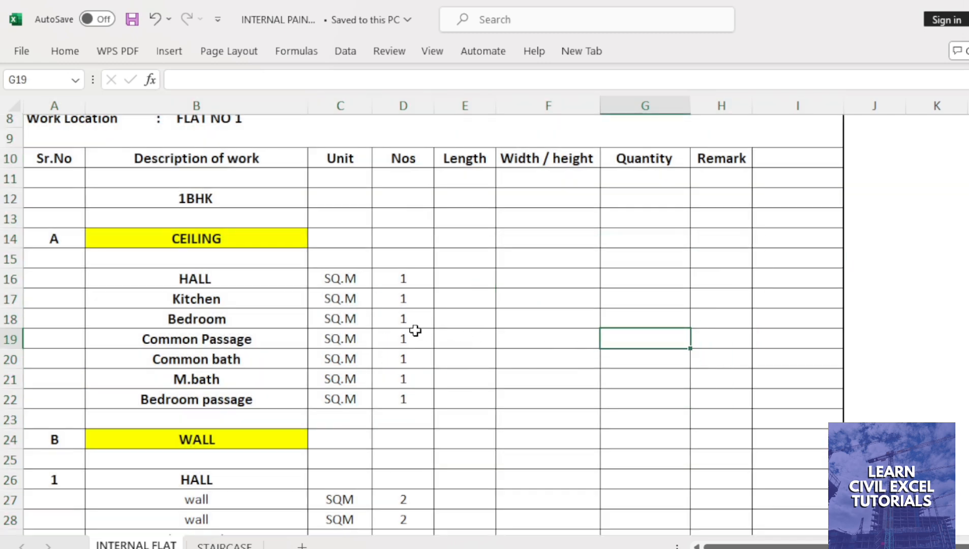
scroll(375, 319, up, 1)
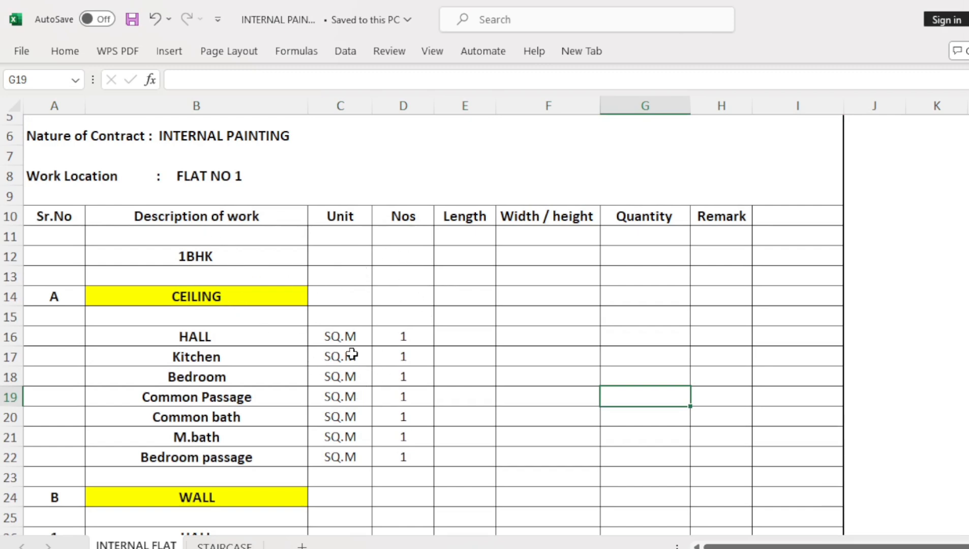
click(400, 335)
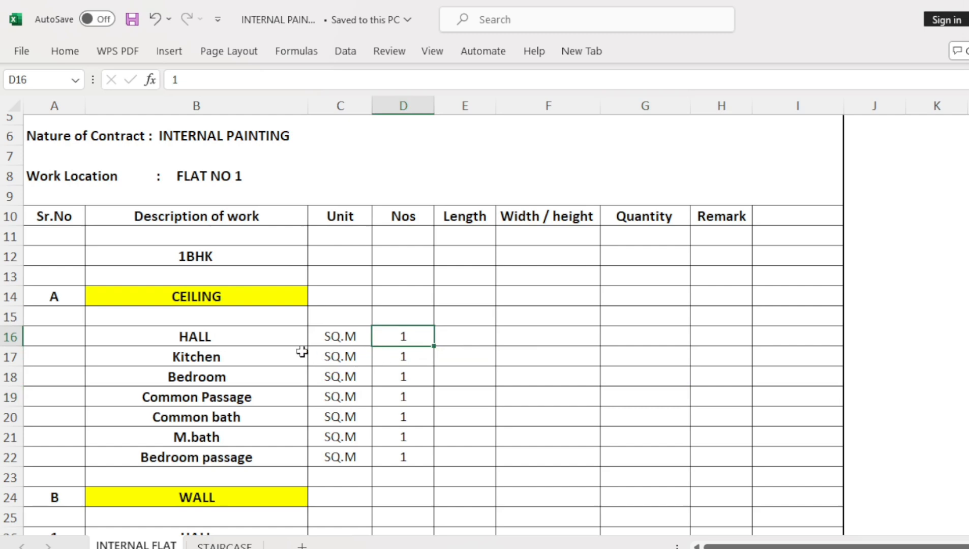
click(204, 342)
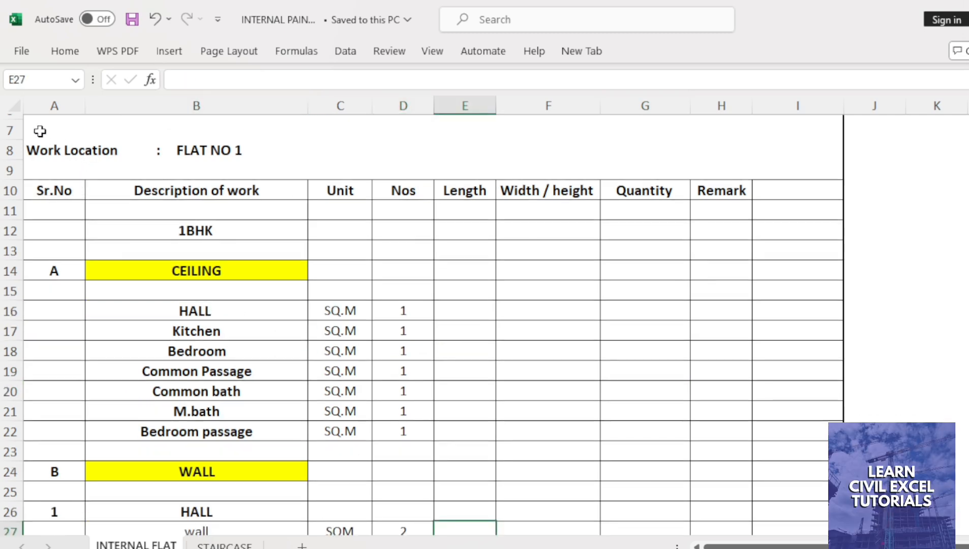
drag(40, 131, 800, 422)
scroll(749, 430, up, 3)
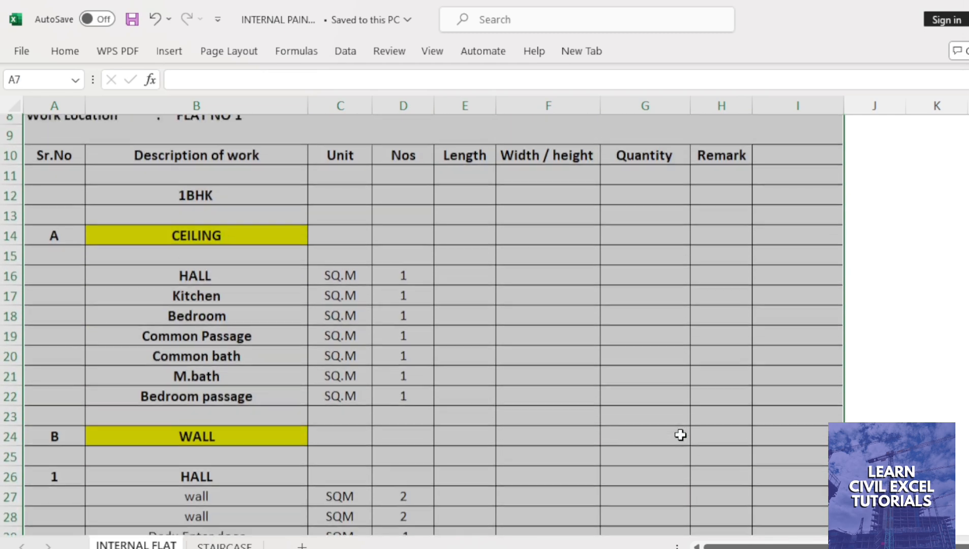
scroll(290, 263, up, 1)
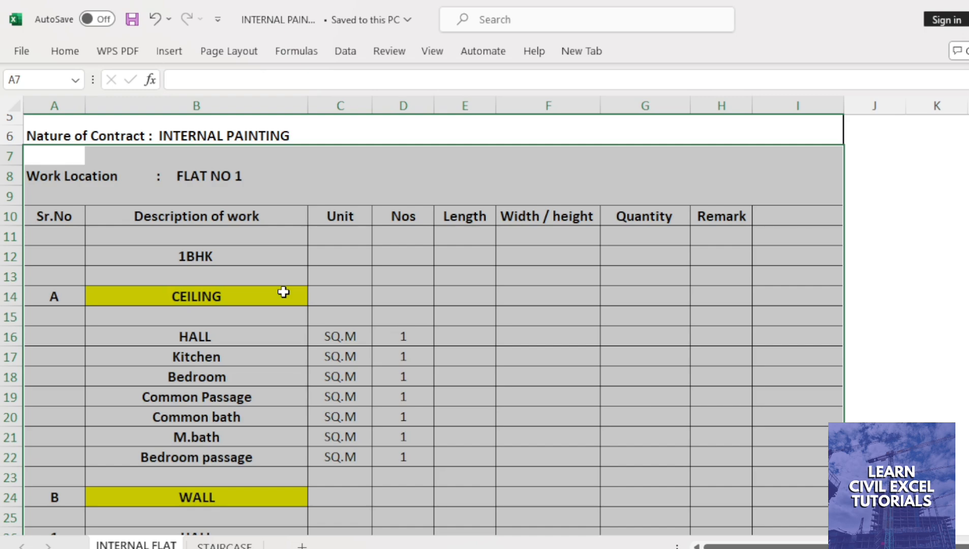
scroll(283, 295, down, 9)
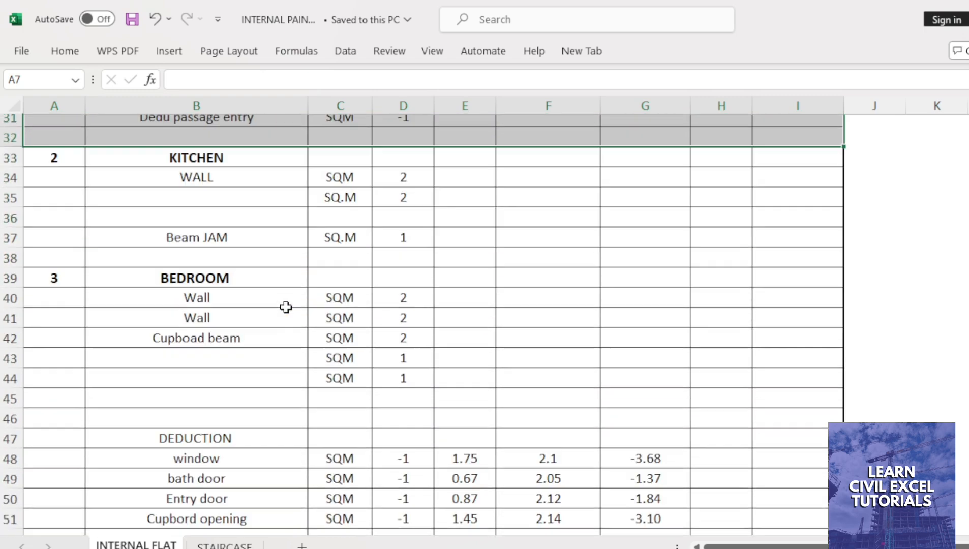
scroll(286, 307, up, 8)
click(645, 338)
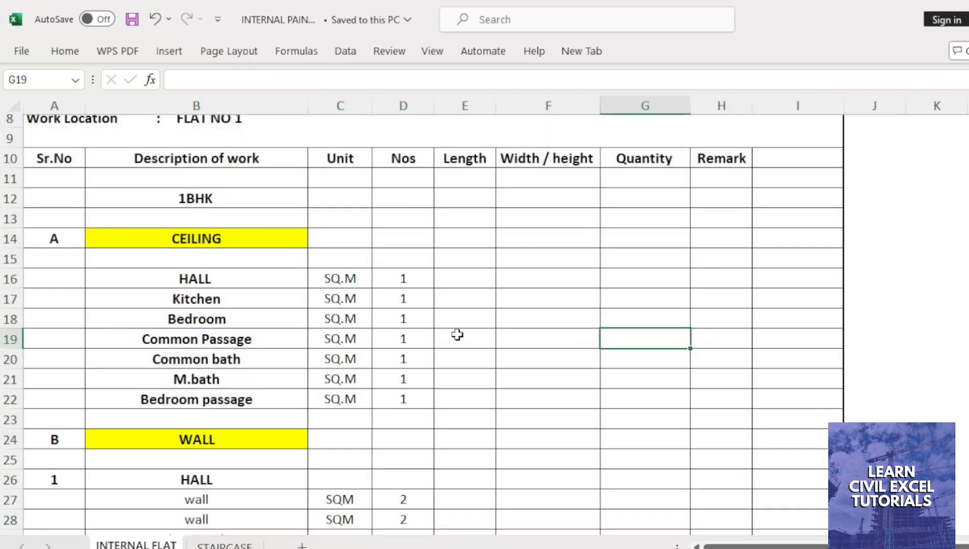
scroll(376, 320, up, 1)
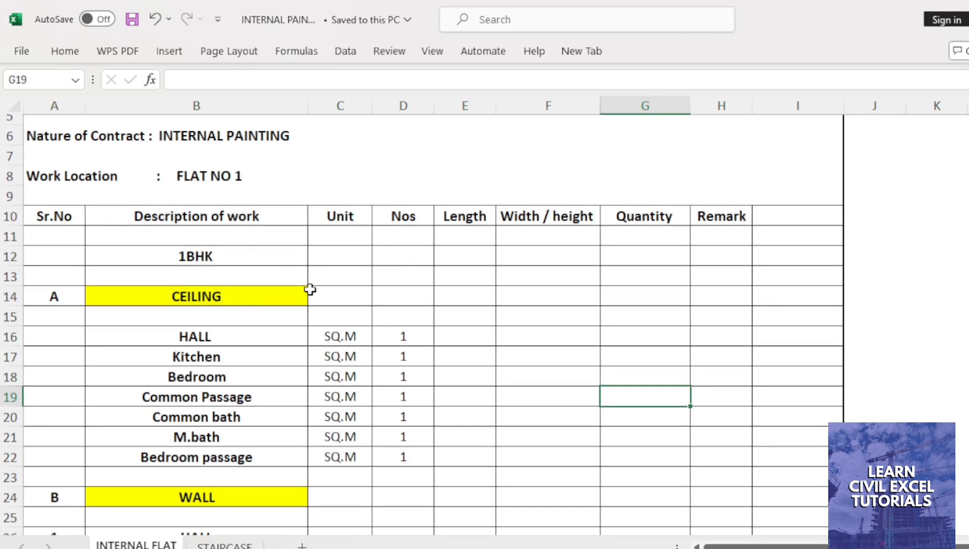
Step: Rename the HALL item in the ceiling section to LIVING in cell B16
click(400, 336)
click(206, 340)
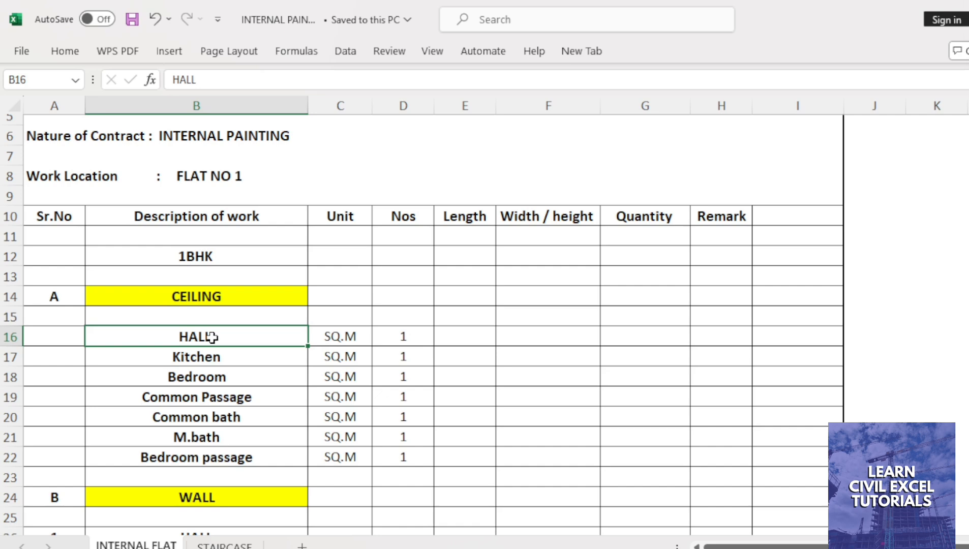
text(LIVING)
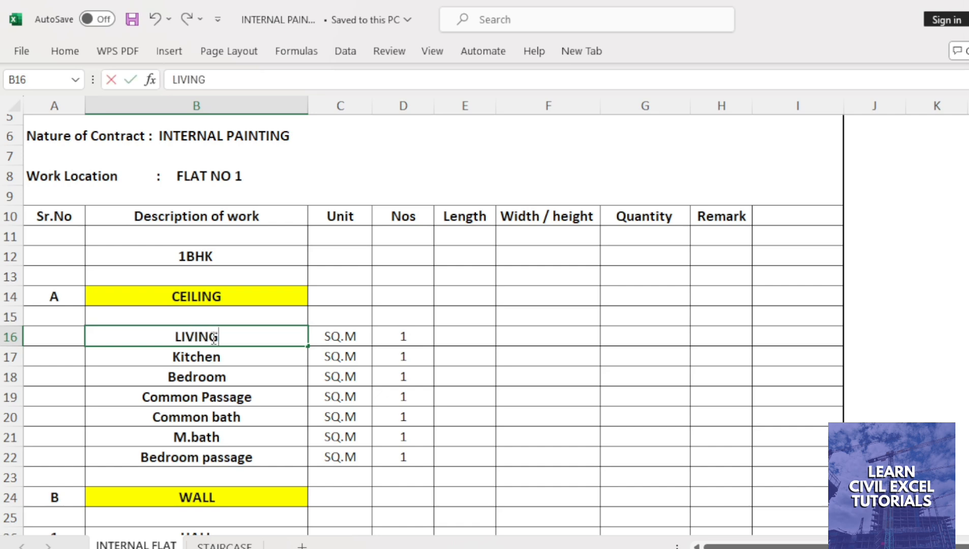
key(Return)
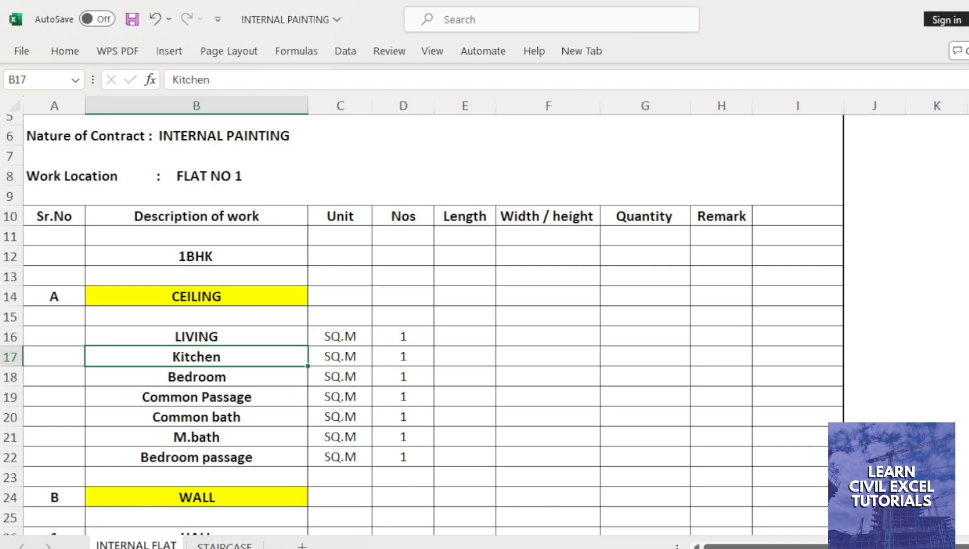
Step: Switch to the AutoCAD floor plan and erase the outline drawn around the living room beside flat 104
click(671, 548)
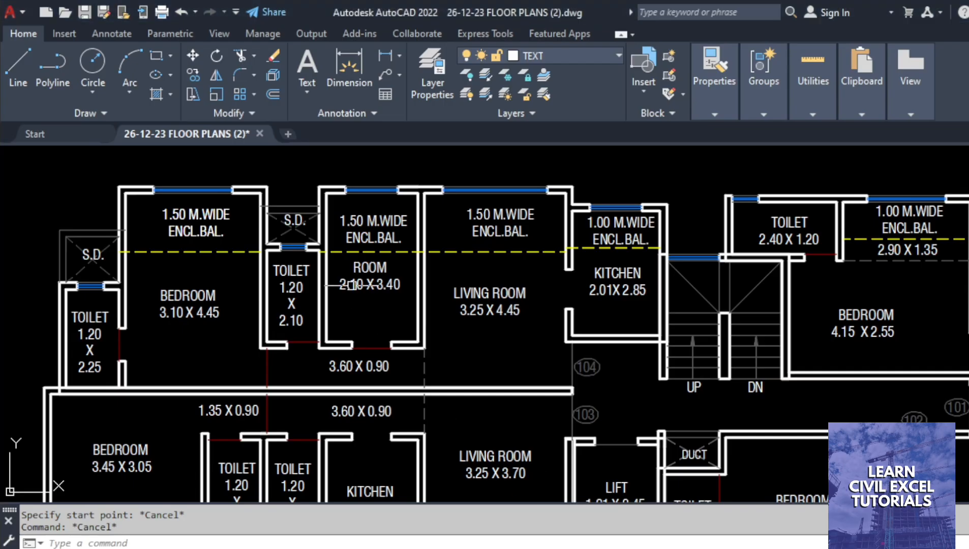
key(Escape)
scroll(600, 300, up, 2)
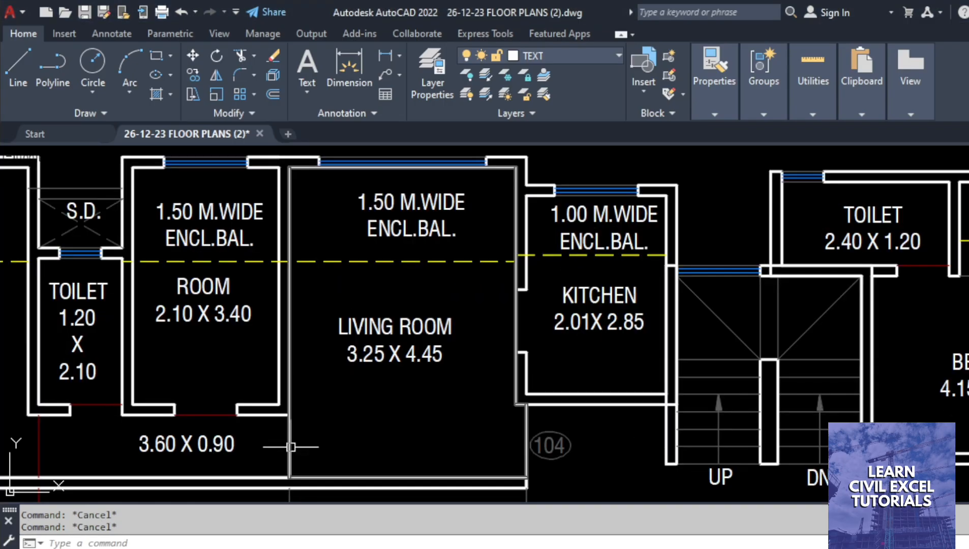
click(290, 447)
key(Delete)
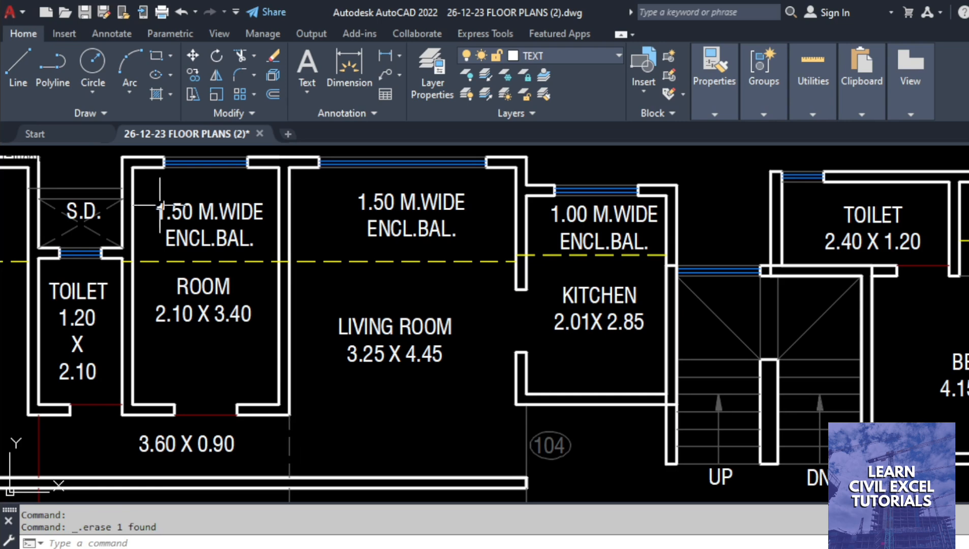
key(Escape)
key(Escape)
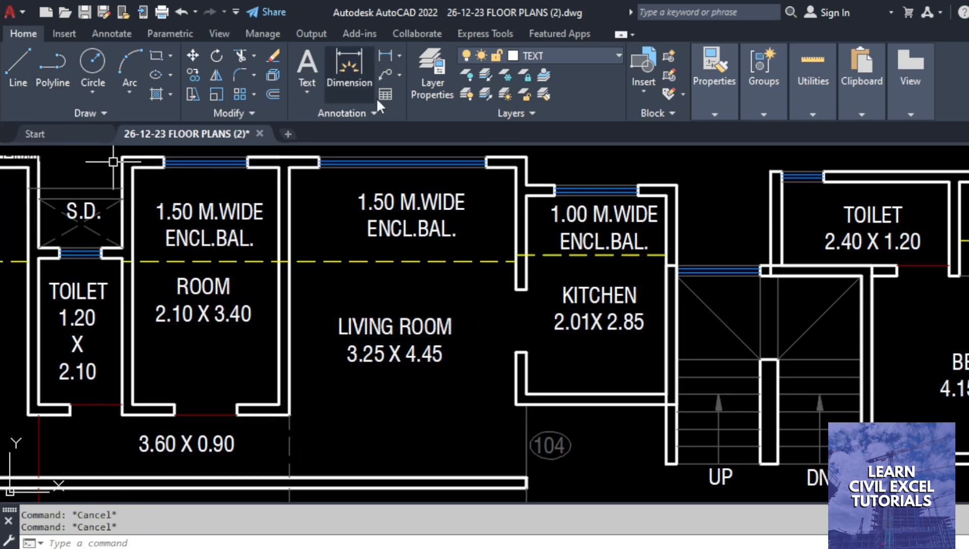
Step: Dimension the living room's vertical length along its inner wall face, placing the dimension line just inside the room
click(344, 76)
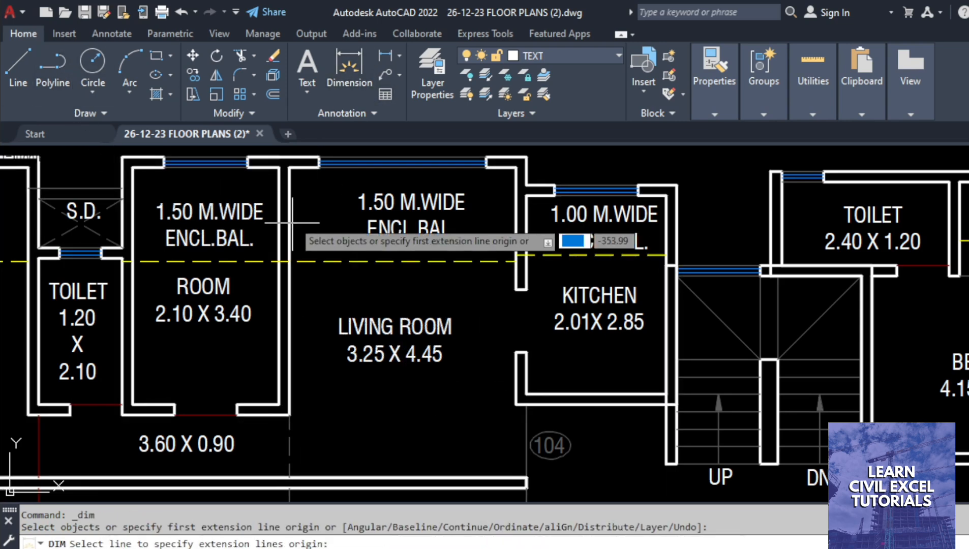
click(289, 163)
click(289, 477)
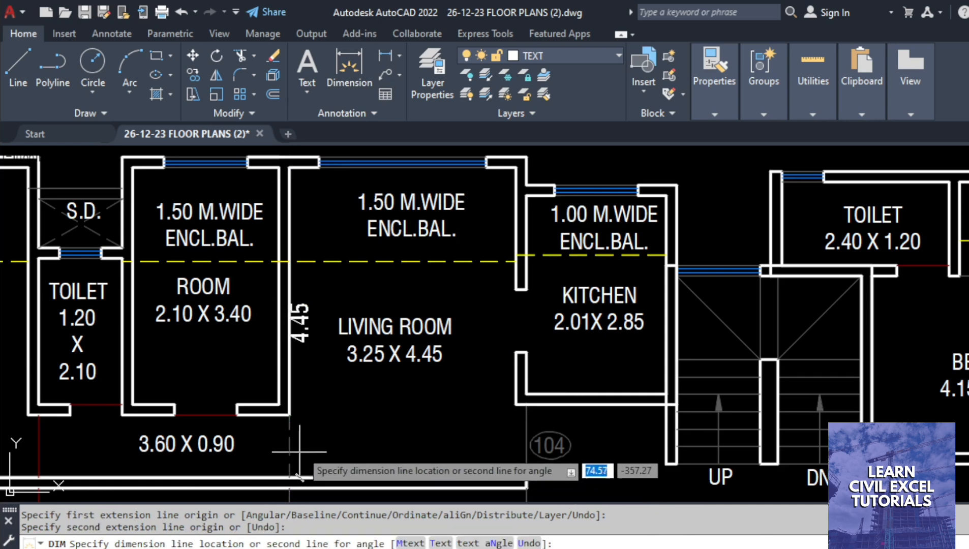
click(323, 477)
key(Escape)
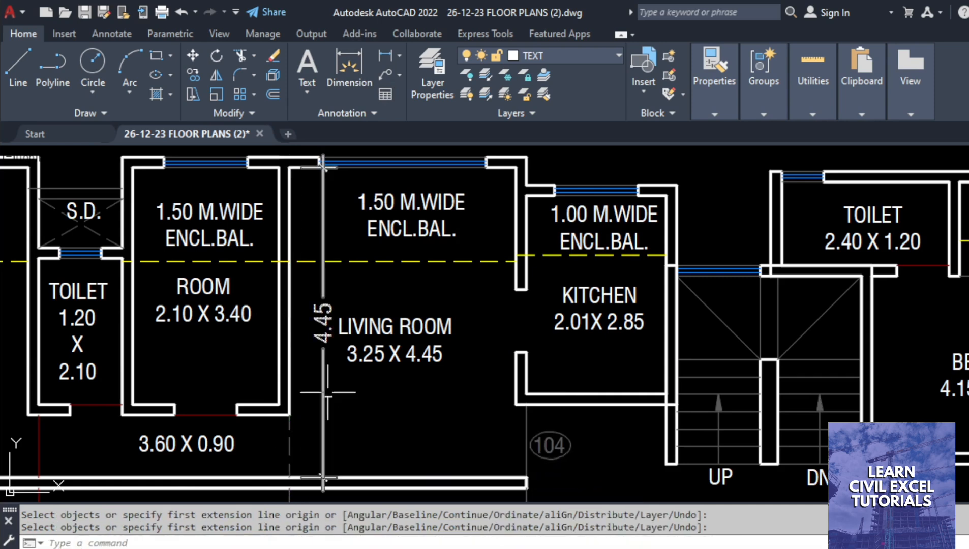
Step: Dimension the living room's horizontal width between its inner wall faces, placing the dimension line above the room label
click(349, 69)
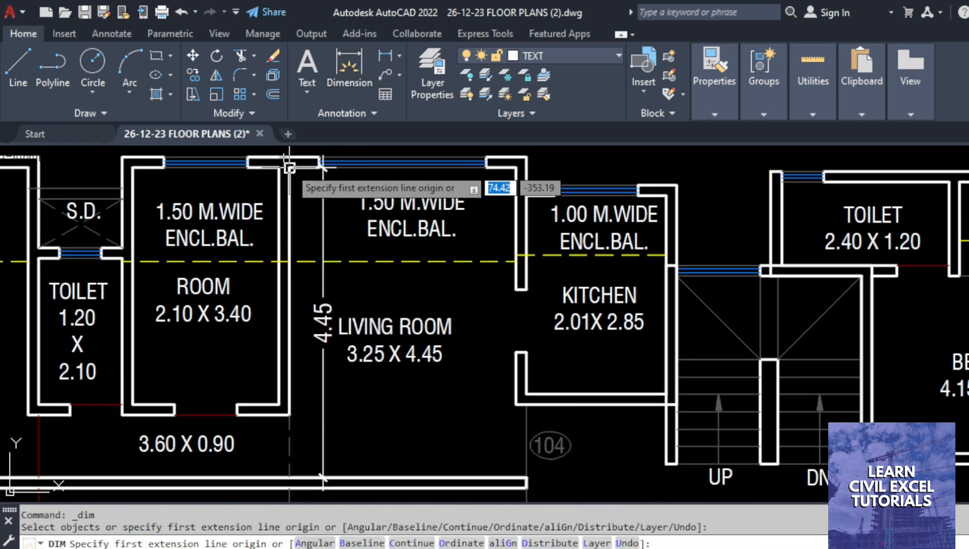
click(289, 167)
click(516, 168)
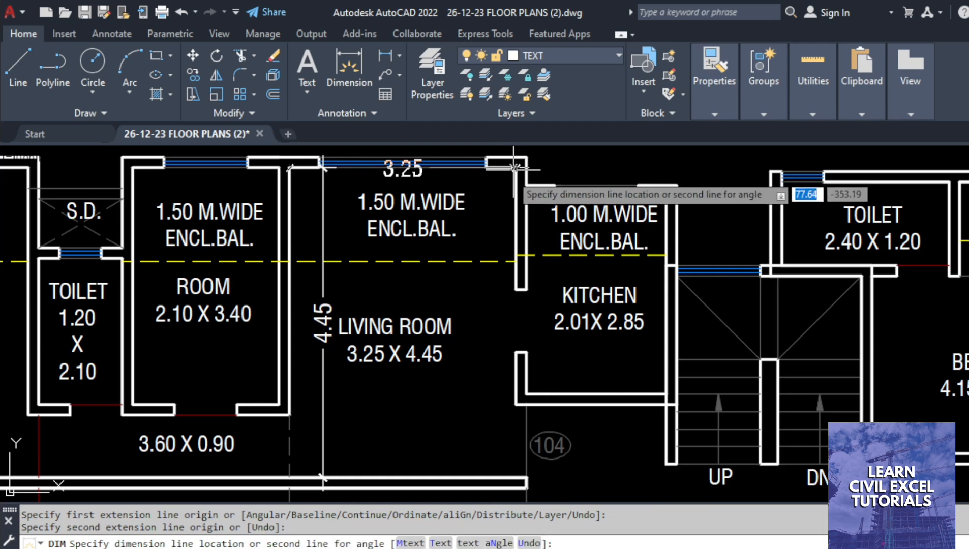
click(475, 274)
key(Escape)
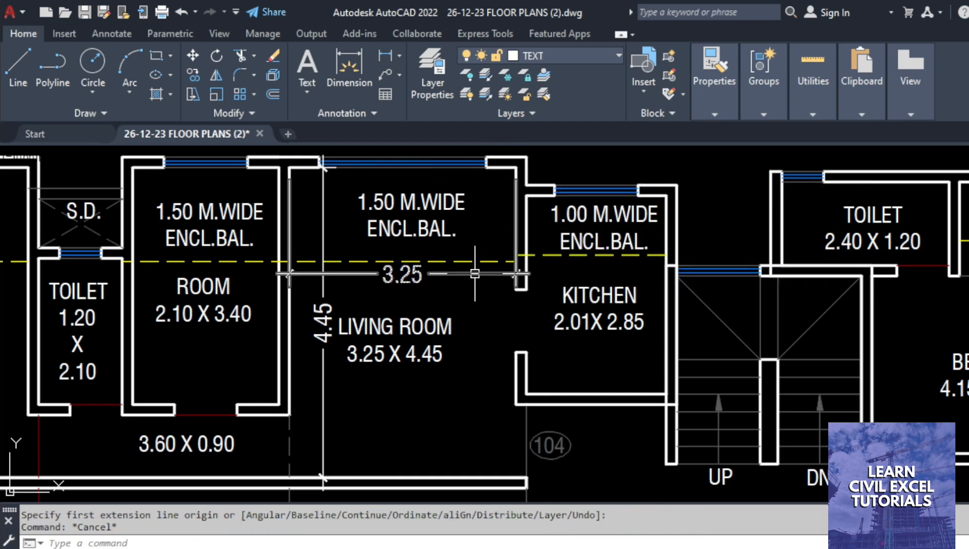
key(Escape)
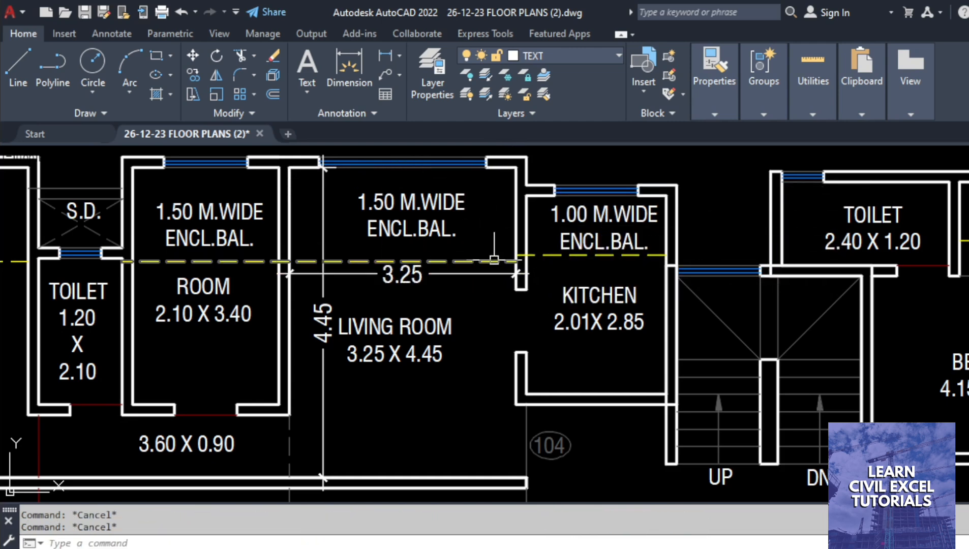
Step: Switch to the Excel sheet and enter the LIVING ceiling length of 4.45 in E16, checking the AutoCAD dimension
click(705, 543)
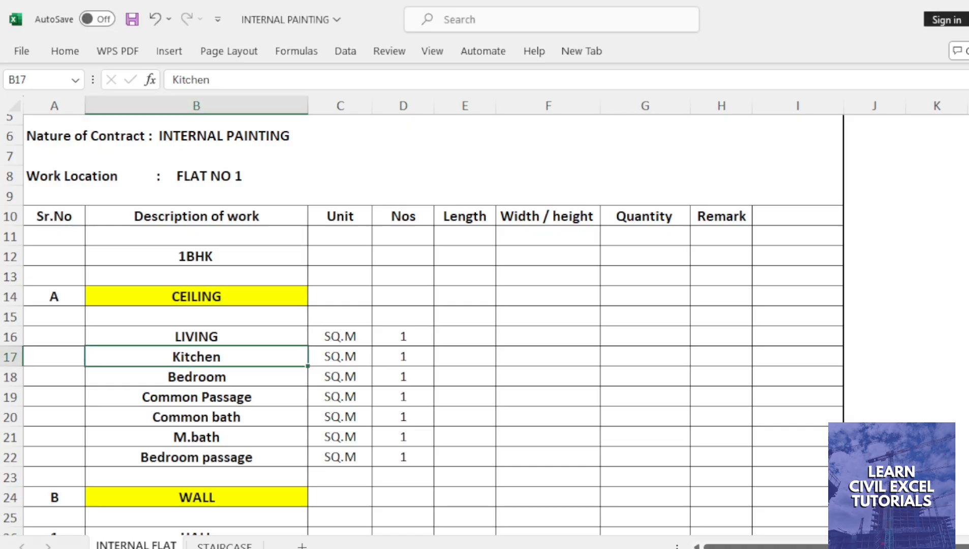
click(471, 340)
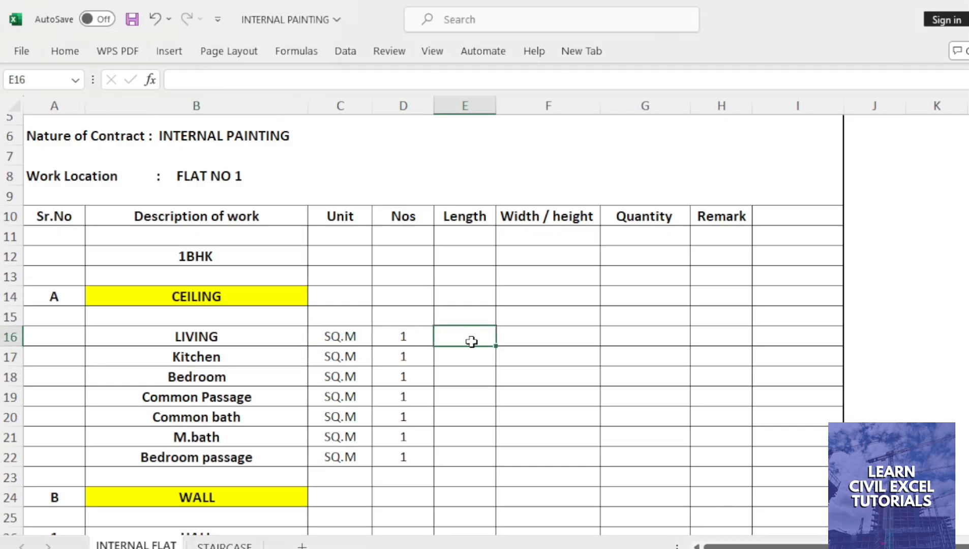
key(alt+Tab)
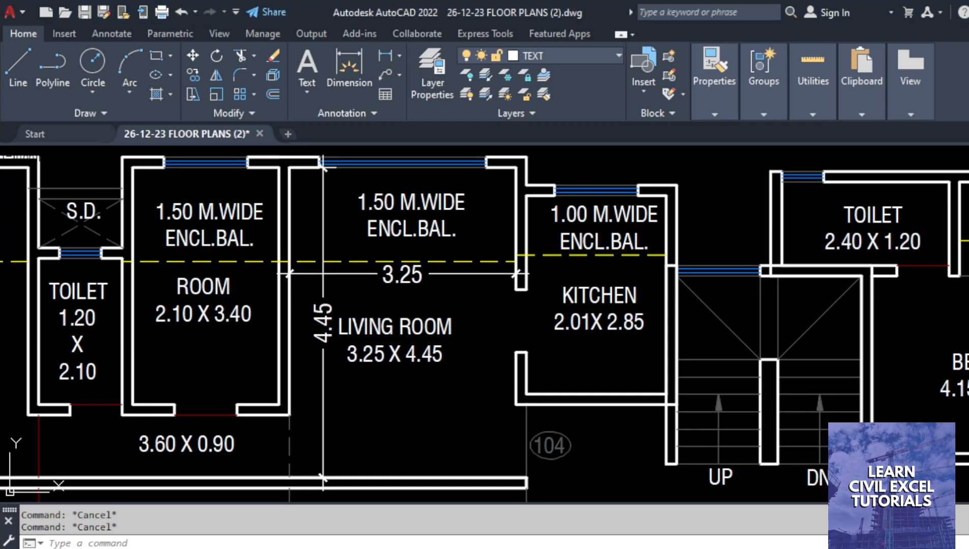
key(alt+Tab)
text(4.45)
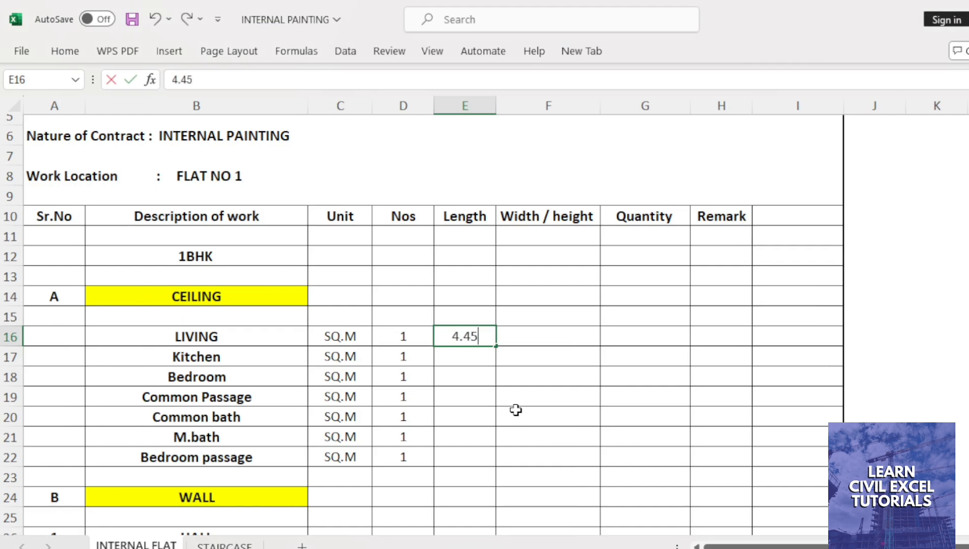
key(Tab)
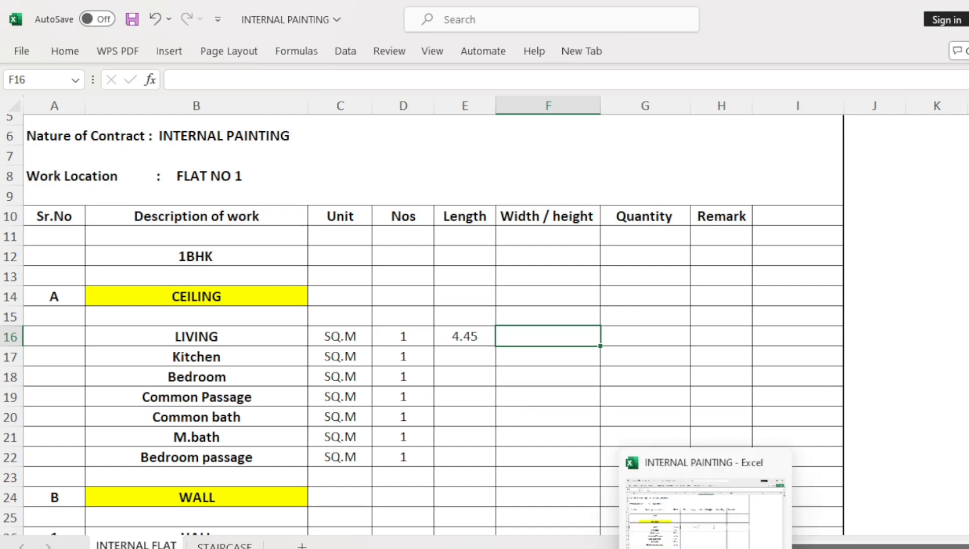
Step: Check the living room's width in the AutoCAD plan and enter 3.25 as the LIVING ceiling width in F16 of the Excel sheet
click(670, 548)
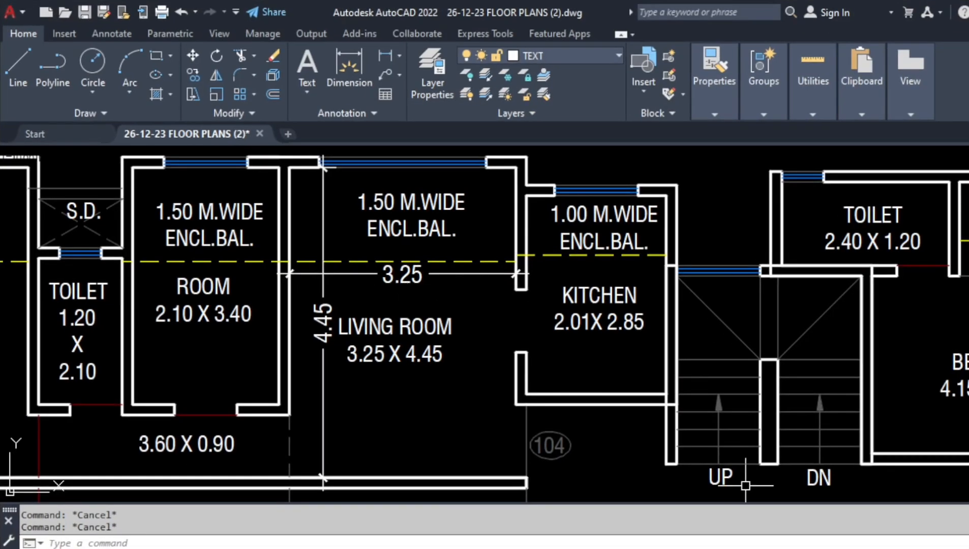
click(684, 548)
text(3)
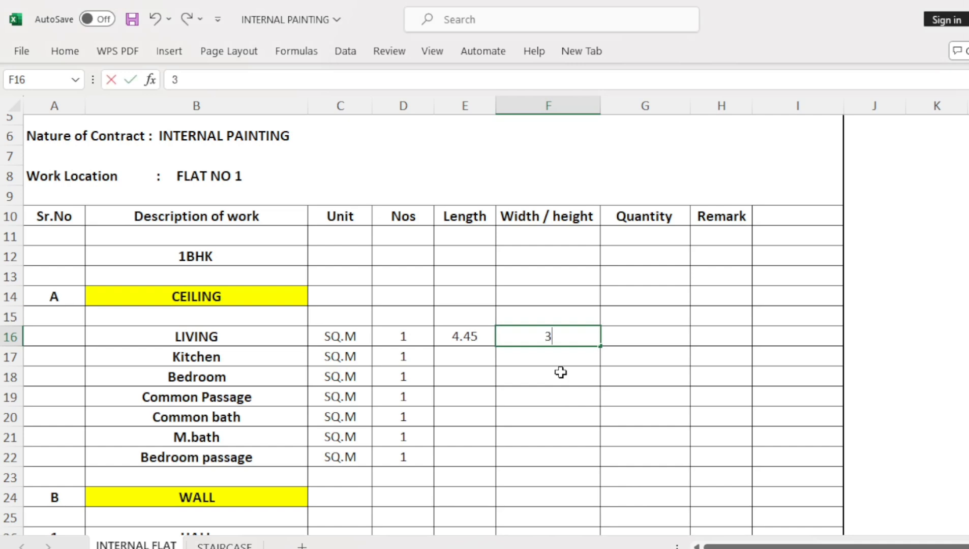
text(.25)
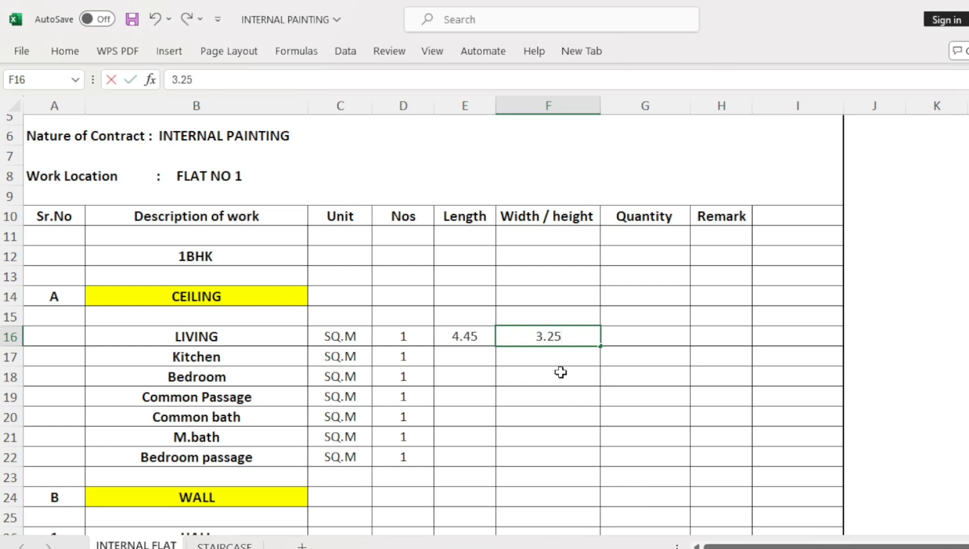
click(610, 380)
Step: Calculate the LIVING ceiling quantity in G16 by multiplying length by width with the formula =E16*F16
click(637, 340)
text(=)
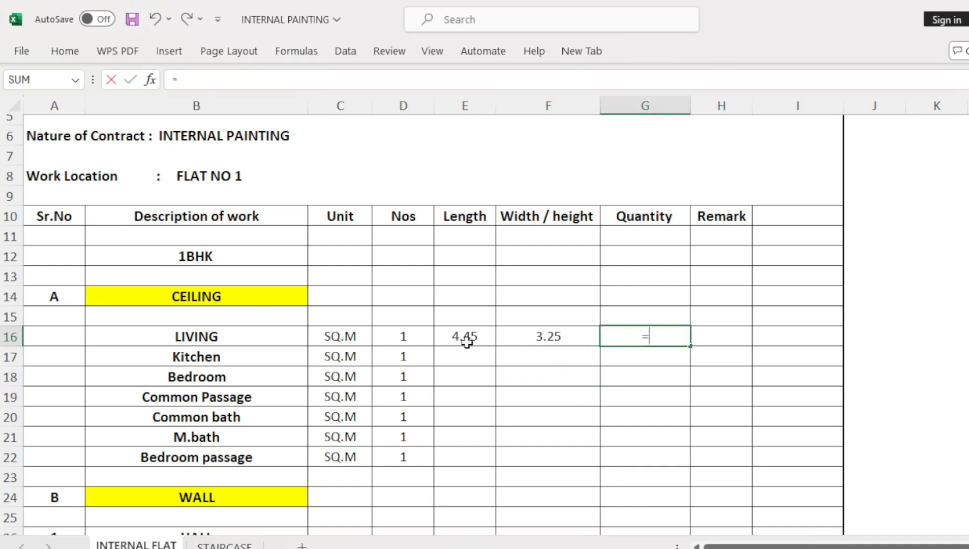
click(466, 339)
text(*)
click(537, 336)
key(Return)
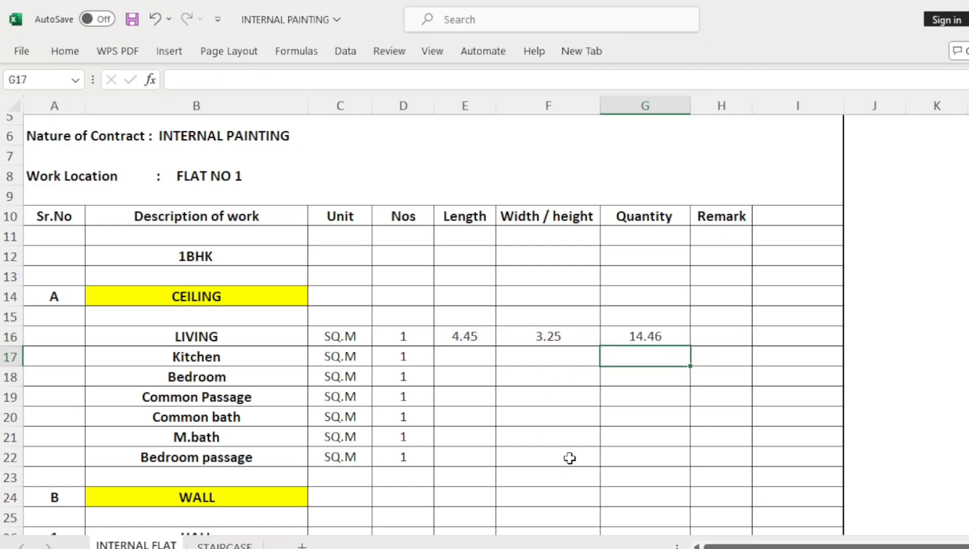
Step: Switch to the AutoCAD floor plan and dimension the kitchen's vertical length, placing the dimension line just inside the wall beside the living room
key(alt+Tab)
drag(519, 359, 484, 368)
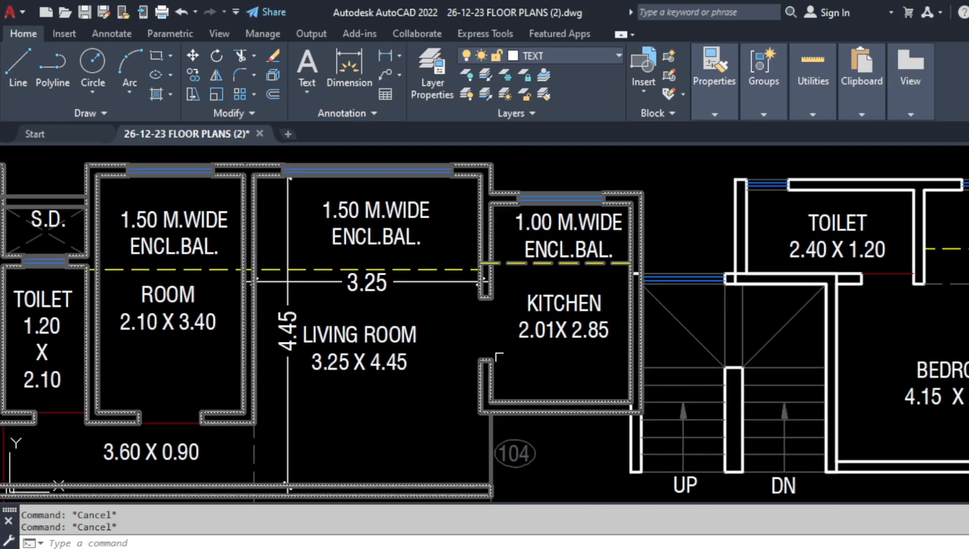
click(347, 67)
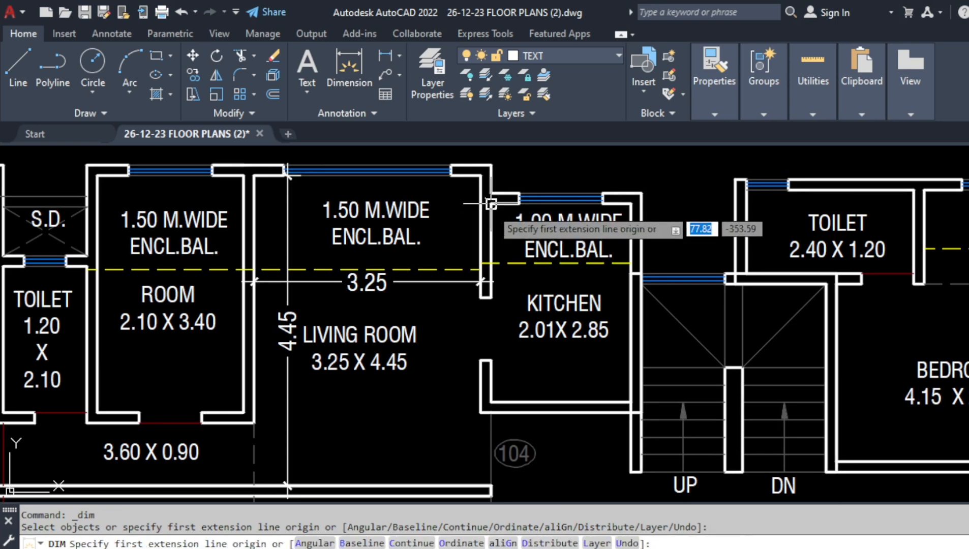
click(490, 200)
click(506, 400)
click(505, 396)
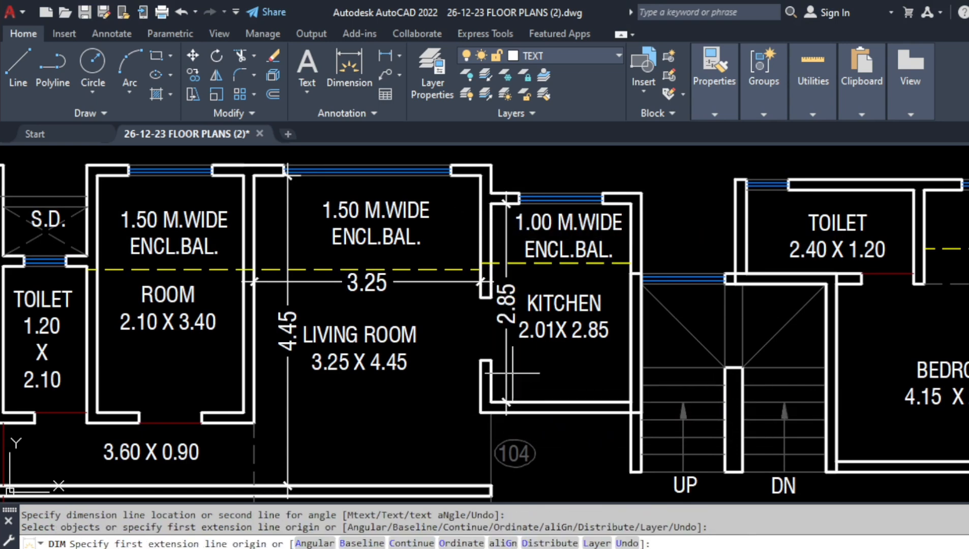
Step: Dimension the kitchen's horizontal width between its inner wall faces, placing the dimension line below the room label
click(491, 202)
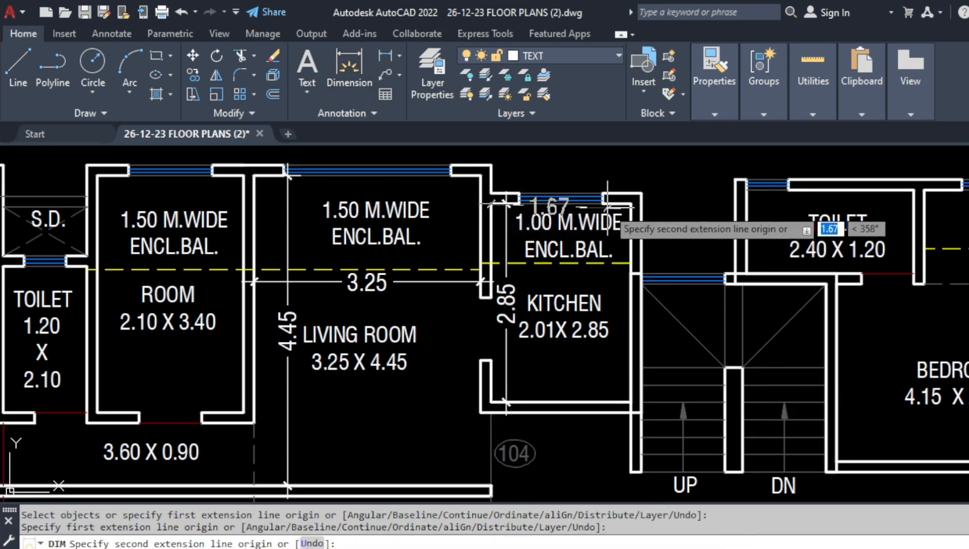
click(631, 202)
click(610, 363)
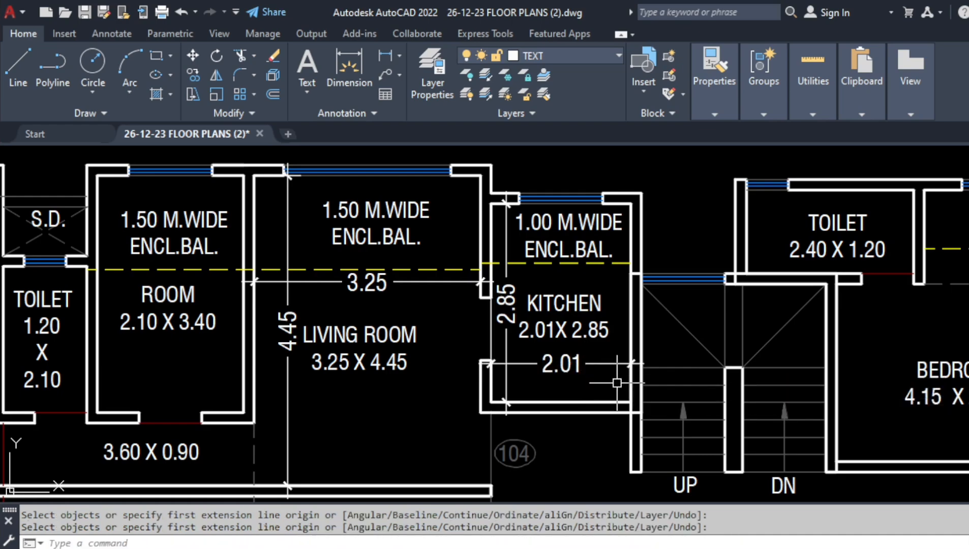
key(Escape)
Step: Switch to the Excel sheet and enter the Kitchen ceiling length 2.85 in E17 and width 2.01 in F17
key(alt+Tab)
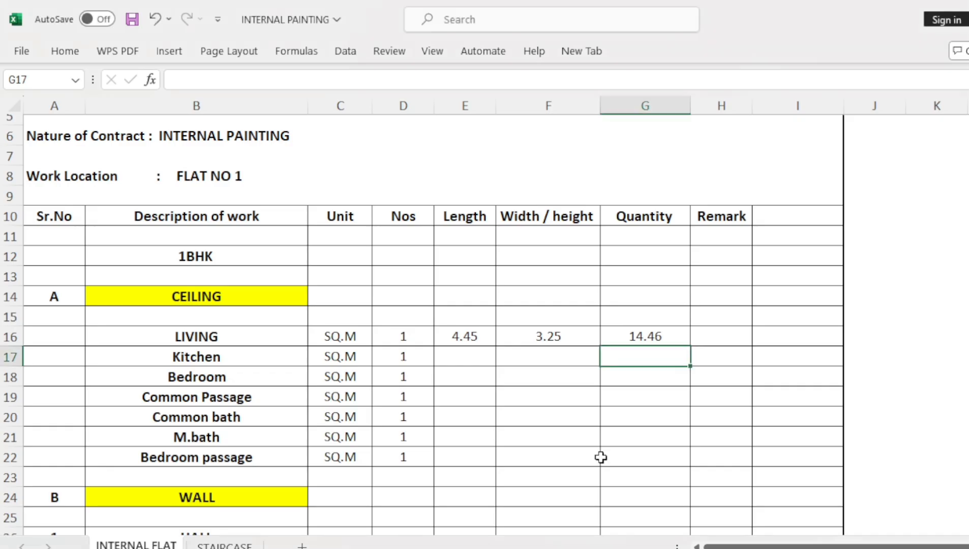
click(468, 361)
text(2.85)
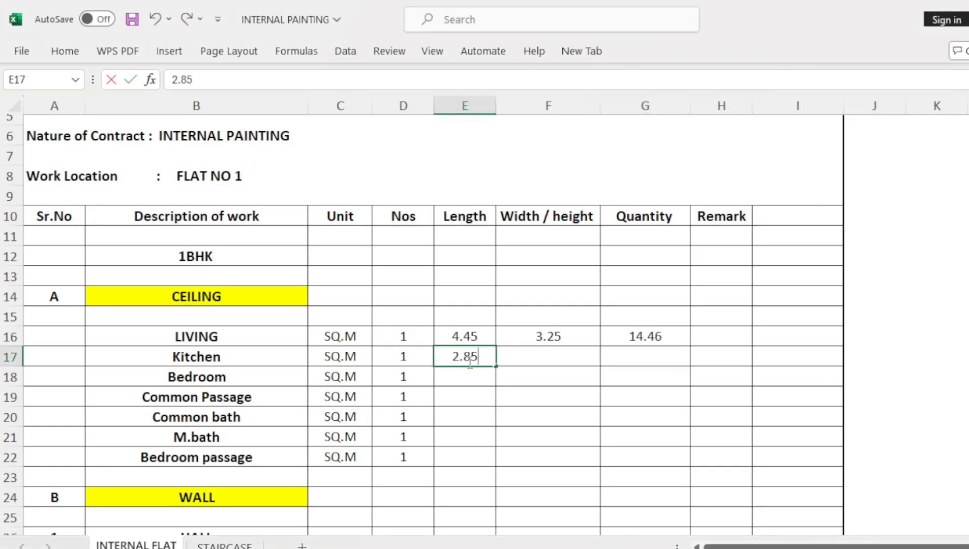
key(Tab)
text(2)
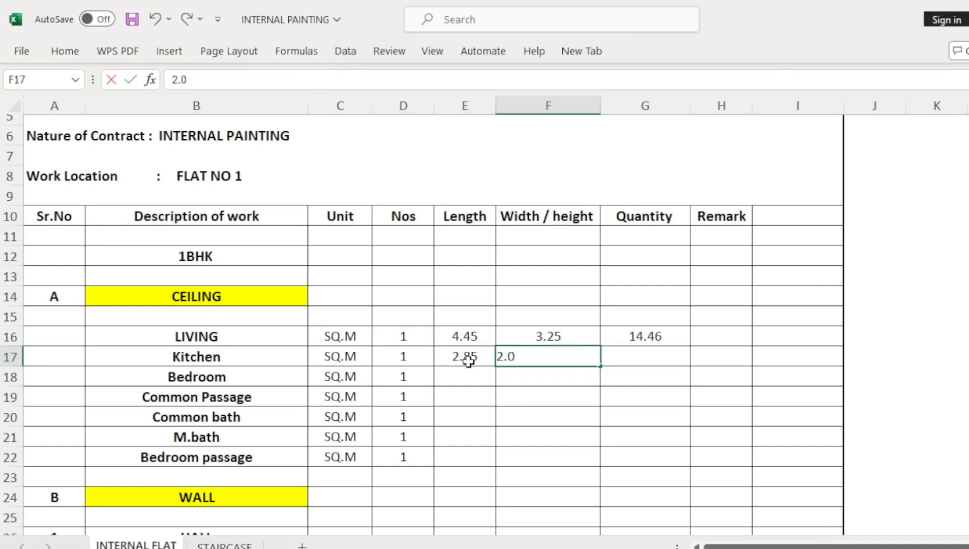
key(Down)
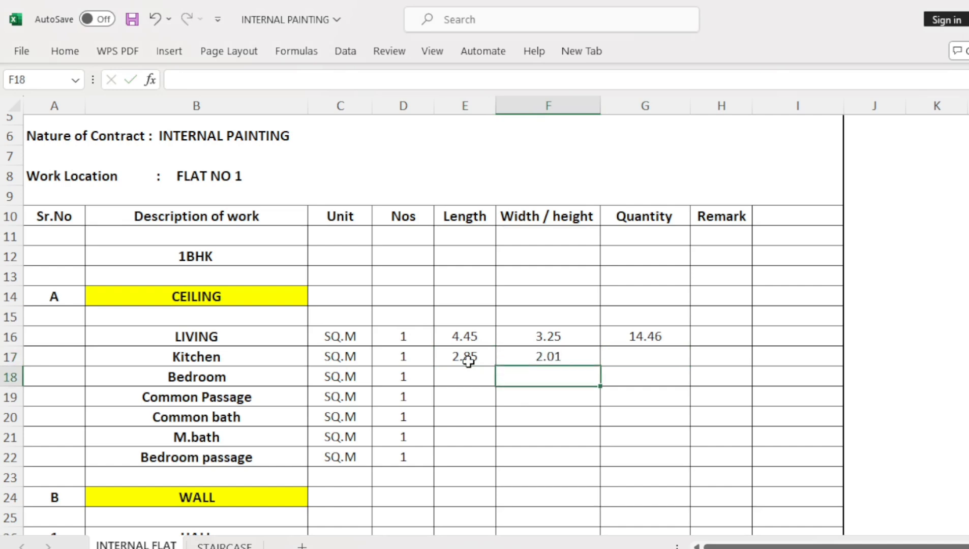
Step: Fill the quantity formula from G16 down to G17 for the Kitchen ceiling
click(641, 338)
click(694, 345)
click(685, 342)
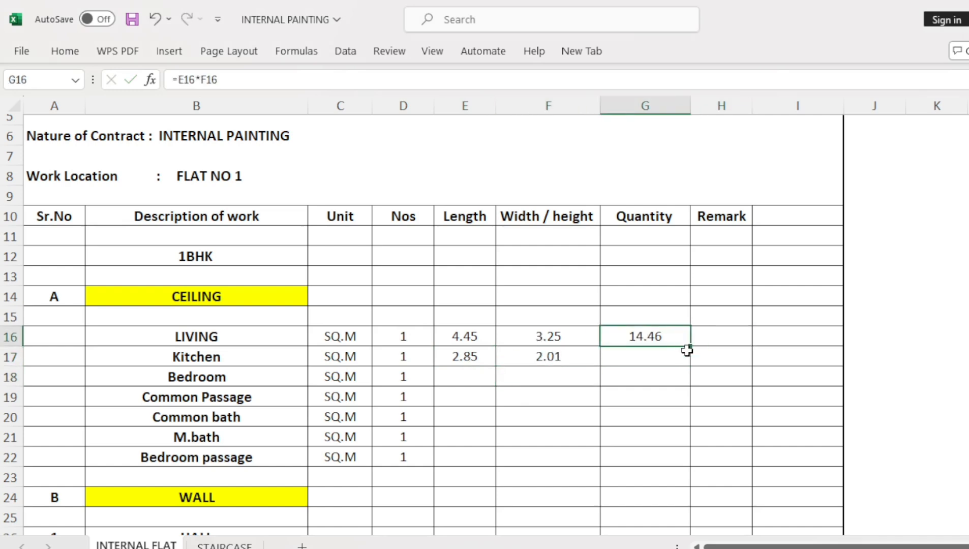
drag(691, 347, 690, 362)
click(642, 400)
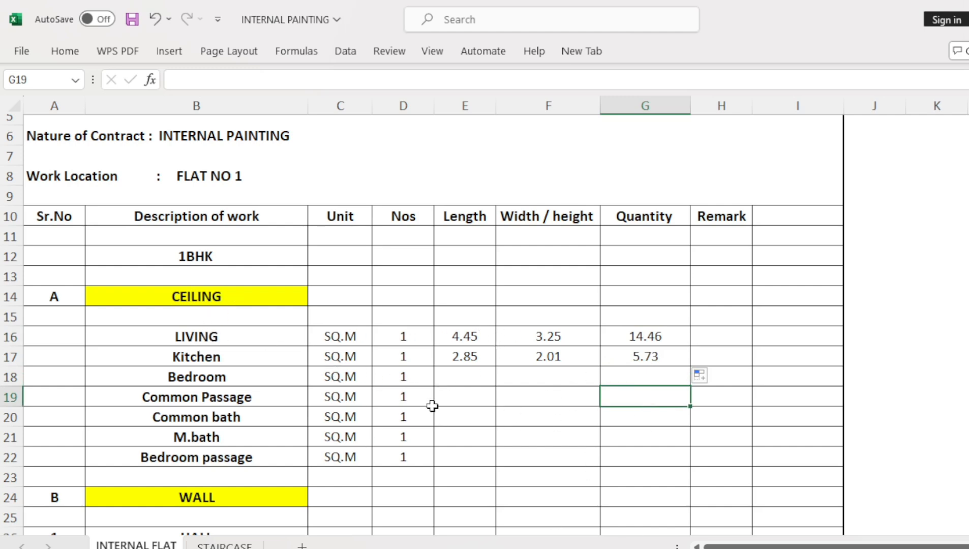
Step: Clear the Nos values in D27:D36 across the HALL and KITCHEN wall rows and undo the deletion
scroll(428, 391, down, 2)
scroll(427, 391, down, 2)
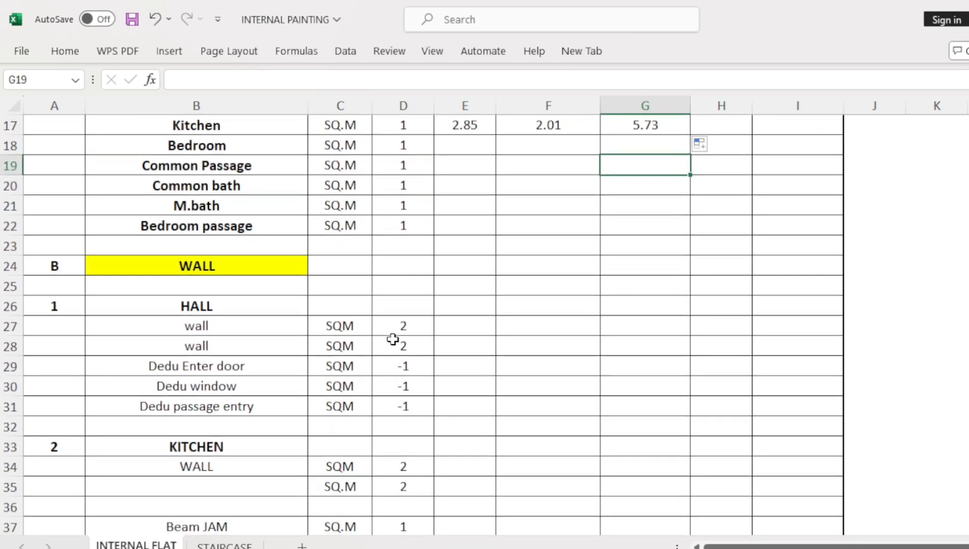
drag(400, 326, 401, 512)
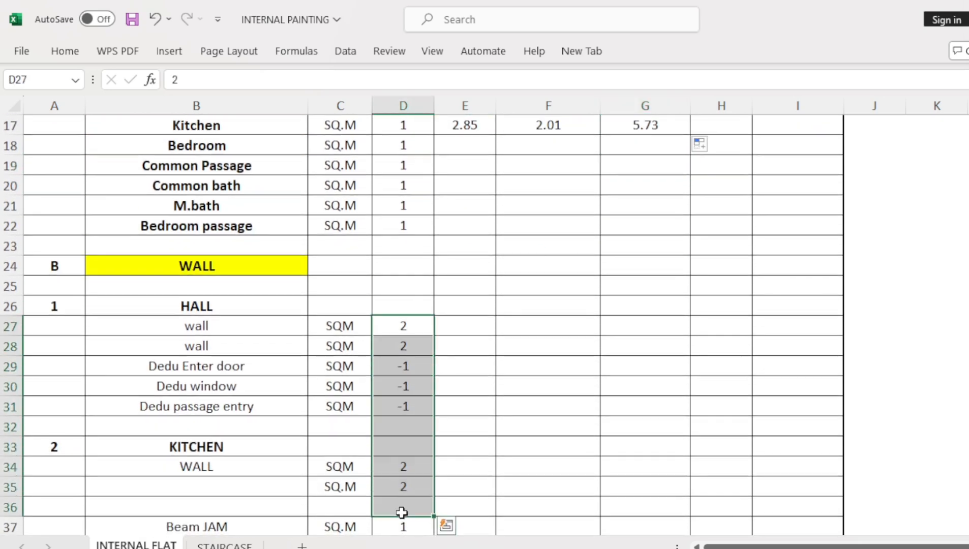
key(Delete)
key(shift+Up)
key(shift+Up)
key(shift+Up)
key(shift+Up)
key(shift+Up)
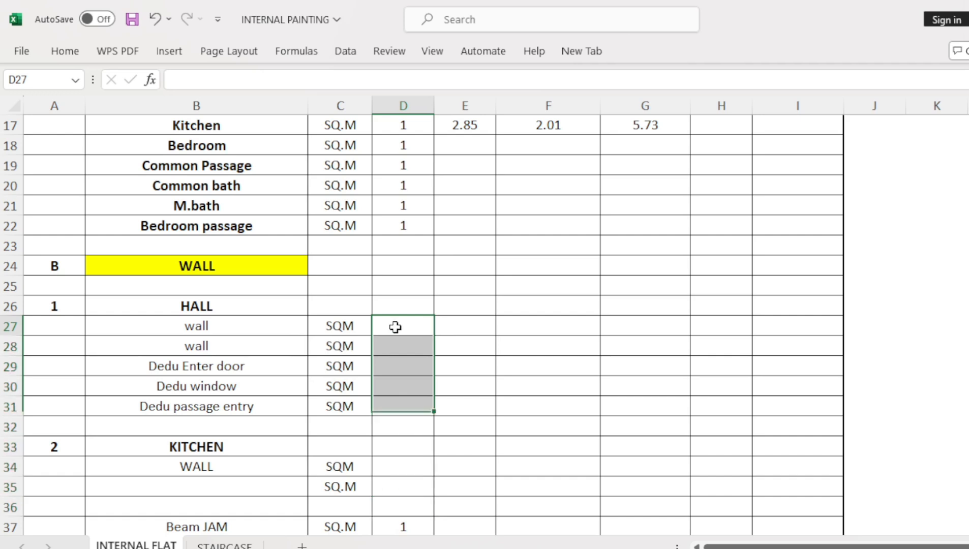
click(395, 327)
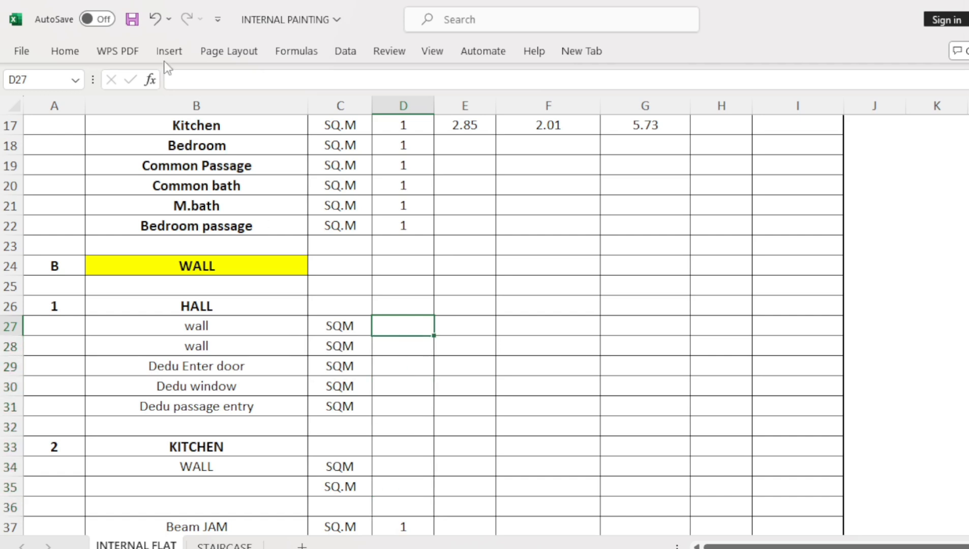
click(155, 20)
click(410, 425)
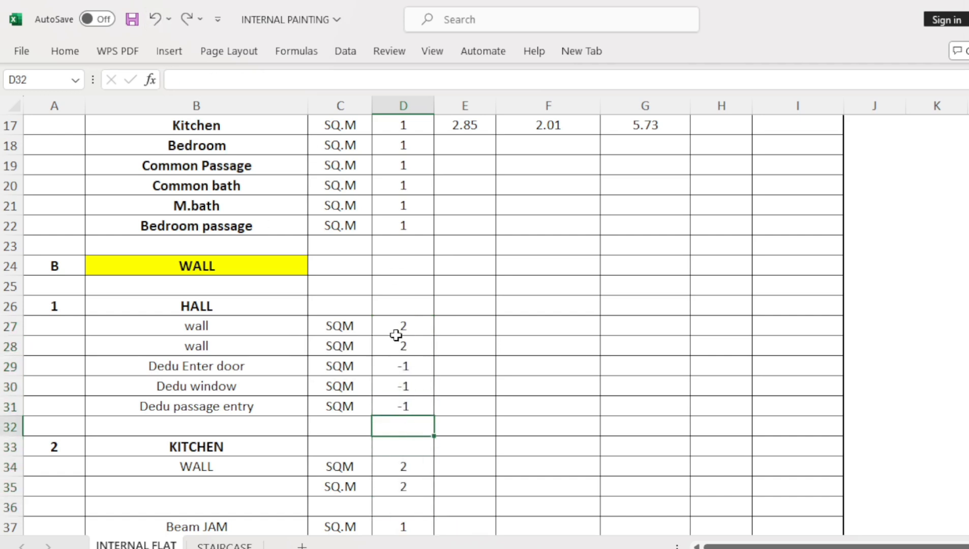
Step: Clear only the Nos values of the HALL wall and deduction rows, D27 to D31
drag(396, 335, 402, 406)
click(401, 430)
key(Delete)
click(404, 330)
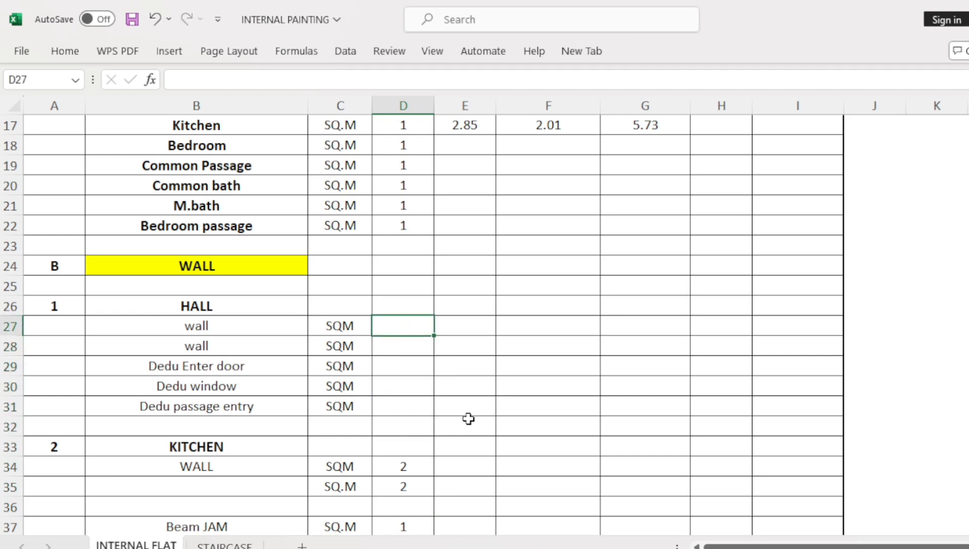
Step: Check the living room's length in the AutoCAD plan and enter 4.45 in D27 of the Excel sheet
key(alt+Tab)
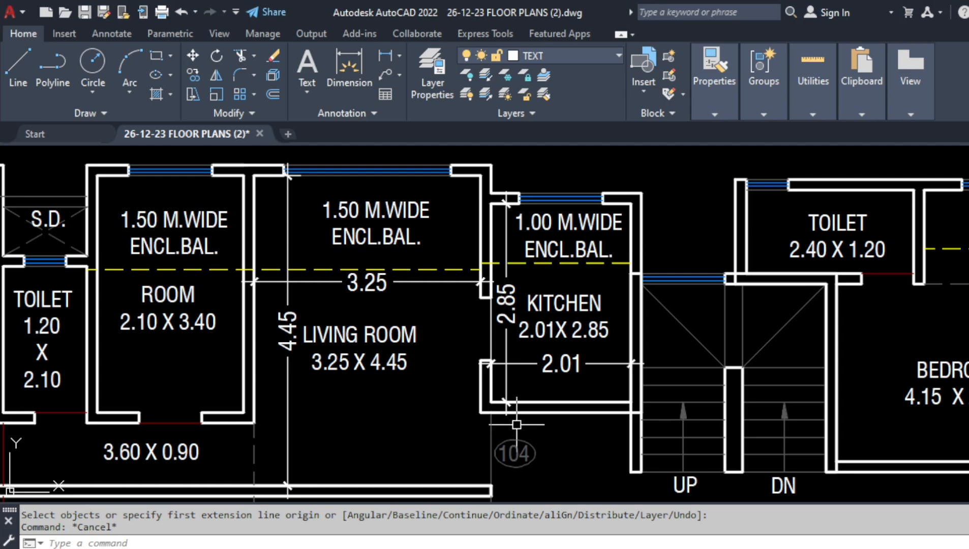
key(Escape)
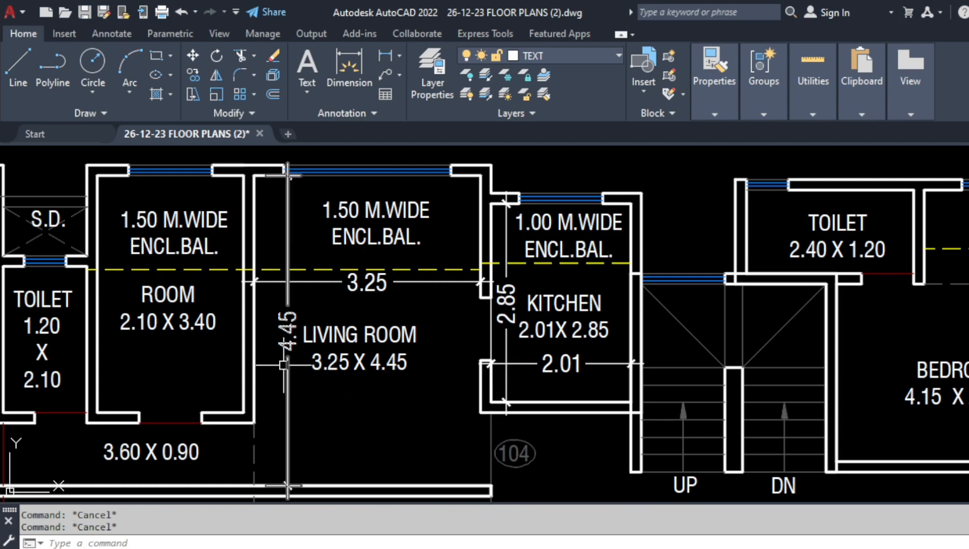
key(alt+Tab)
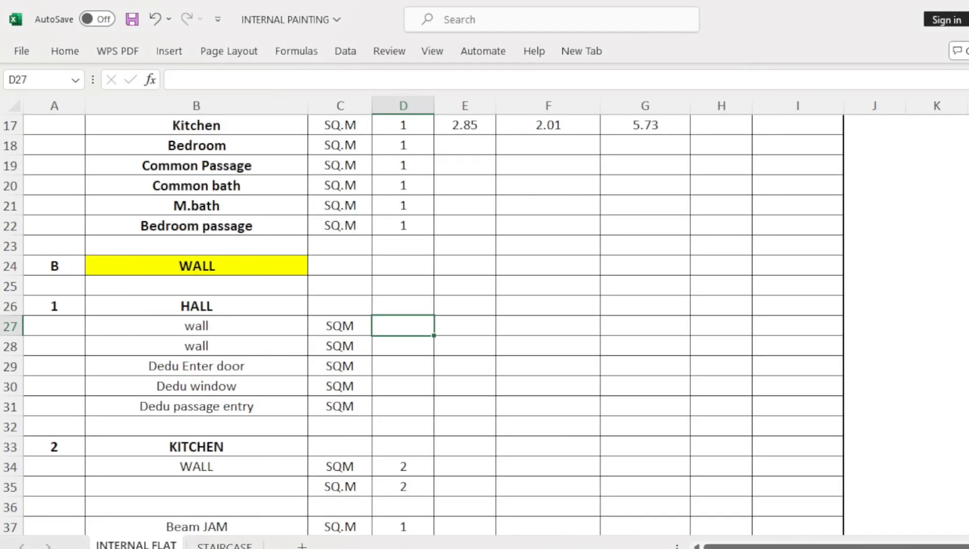
text(4.45)
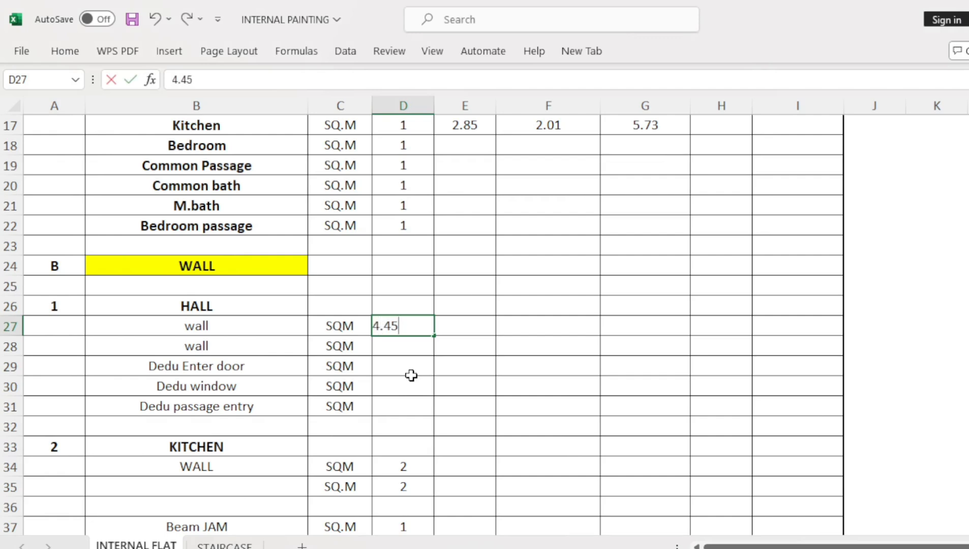
click(400, 402)
Step: Set the first HALL wall row to 1 in the Nos cell D27 and 4.45 in the Length cell E27
scroll(406, 394, up, 1)
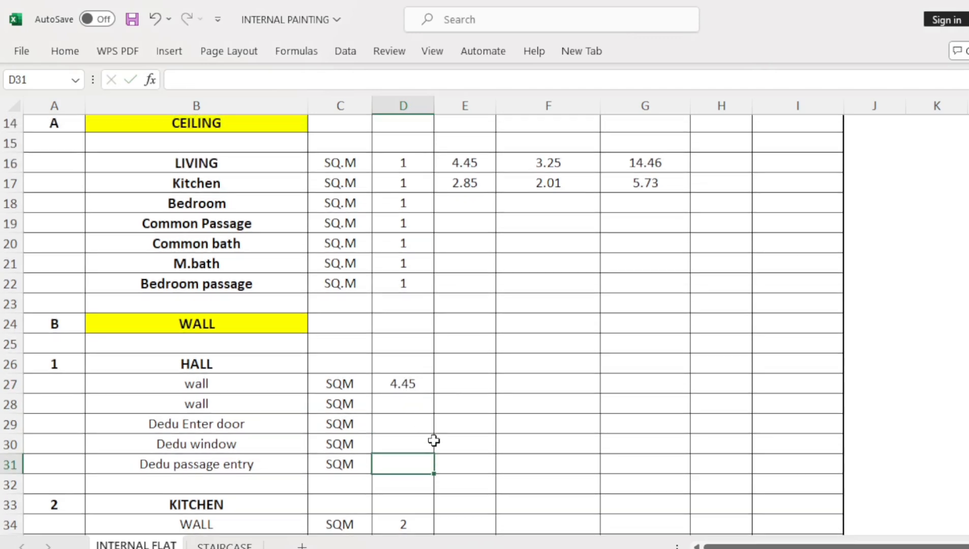
scroll(443, 432, up, 2)
scroll(445, 433, down, 1)
click(404, 444)
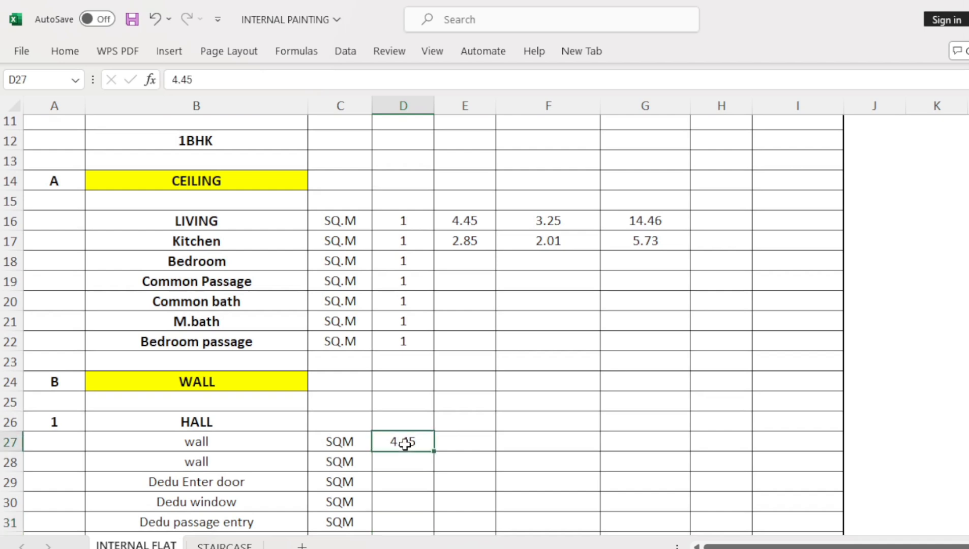
text(1)
click(469, 440)
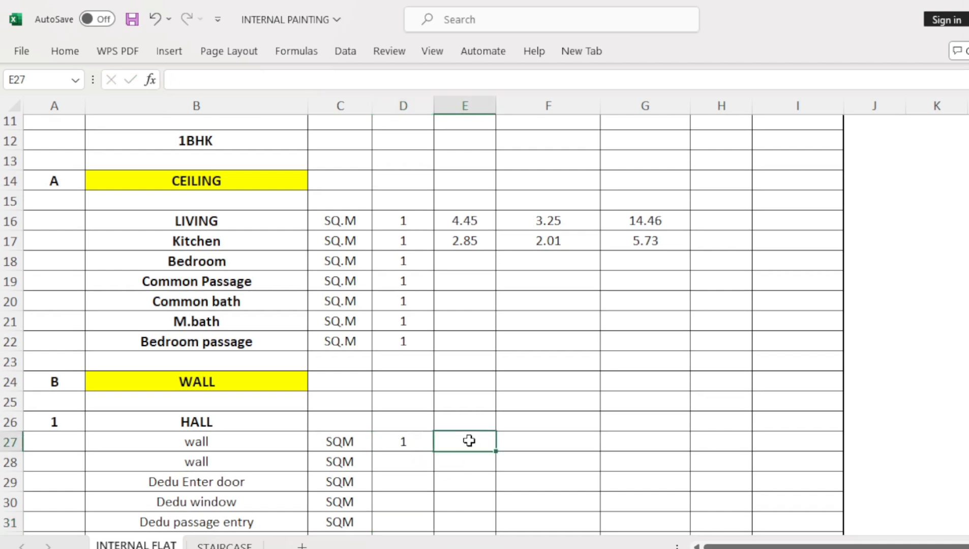
text(4.45)
key(Tab)
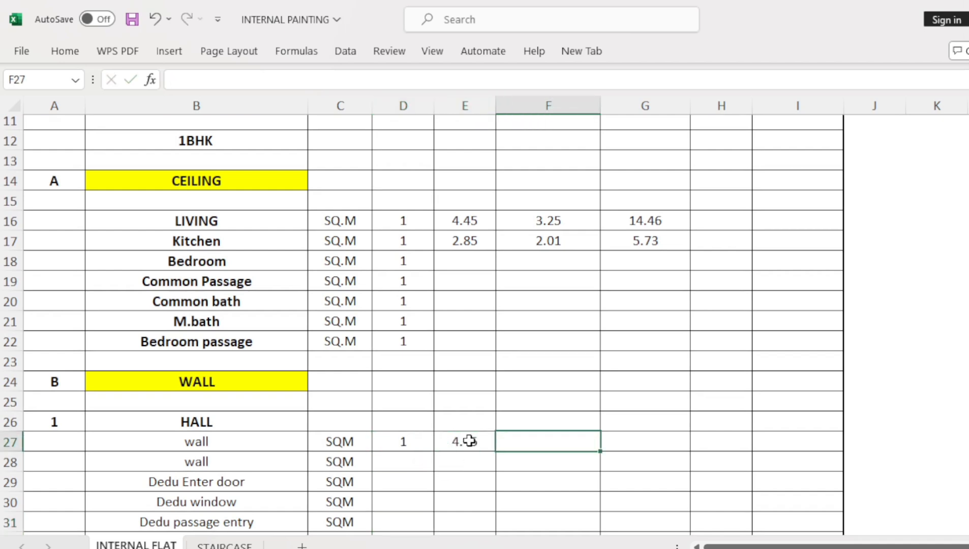
Step: Set the Width / height of the first HALL wall row to 2.9 in F27
scroll(469, 440, up, 1)
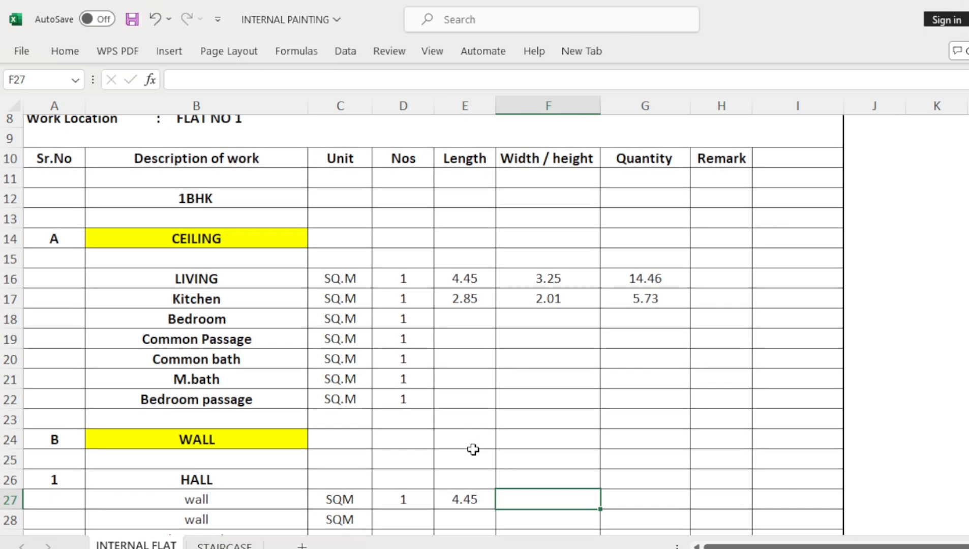
scroll(468, 440, down, 1)
scroll(534, 454, up, 1)
scroll(540, 484, down, 1)
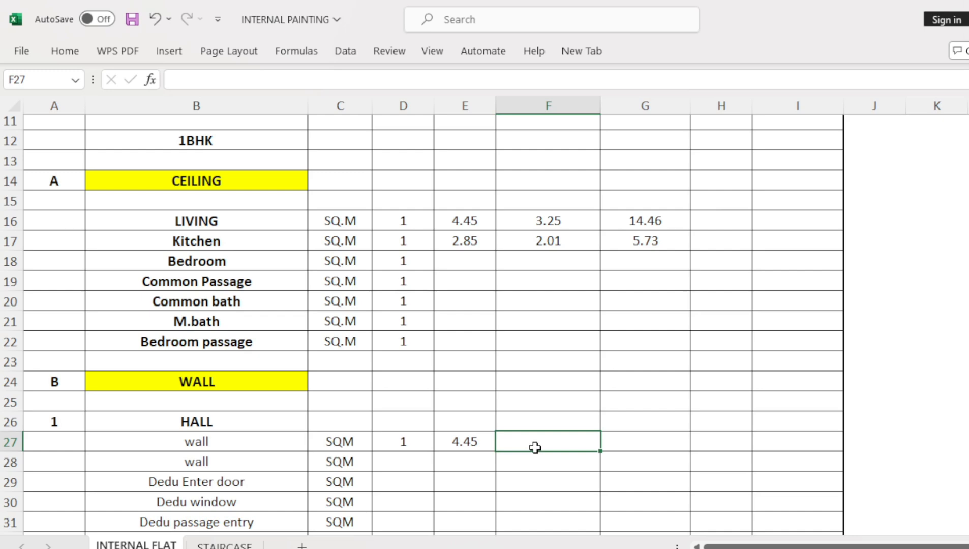
text(2)
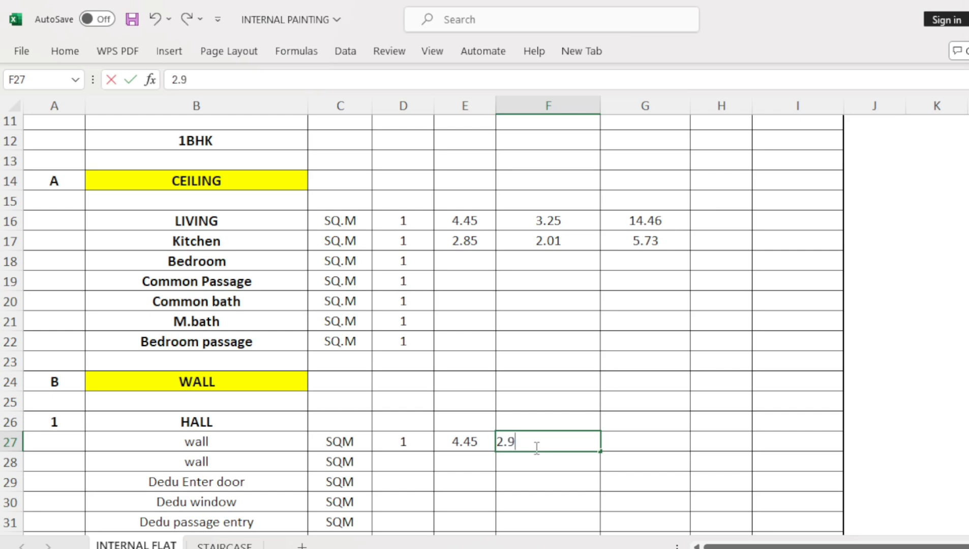
text(.9)
key(Tab)
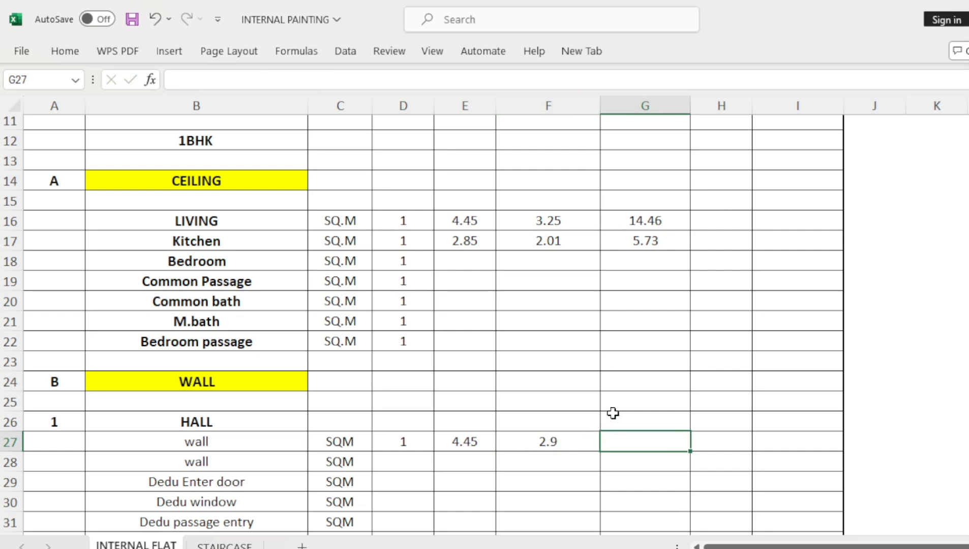
Step: Calculate the first HALL wall quantity in G27 with the formula =E27*F27
text(=)
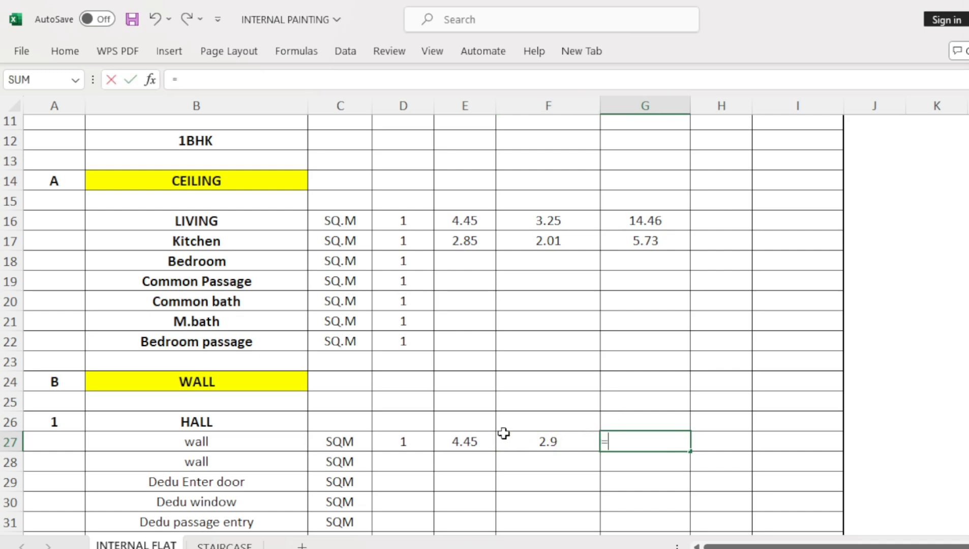
click(483, 442)
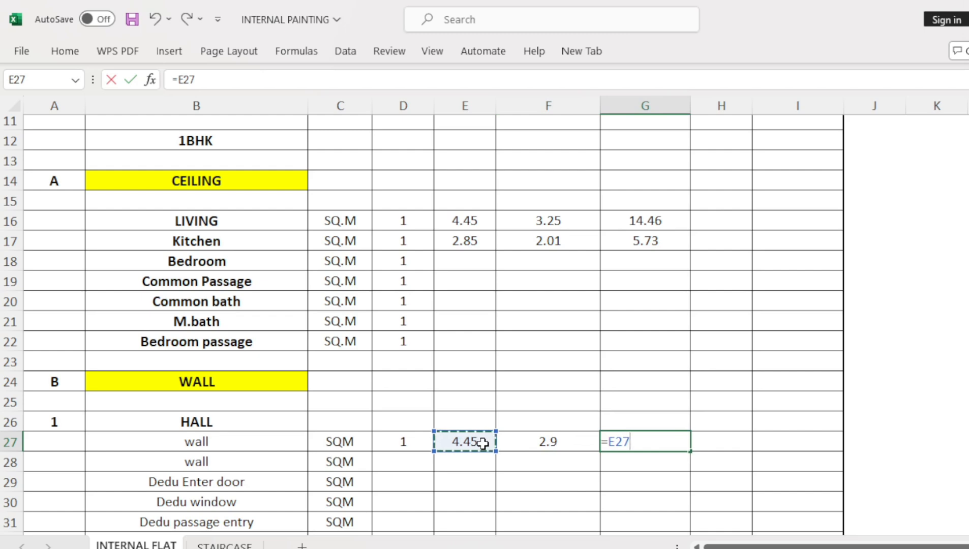
text(*)
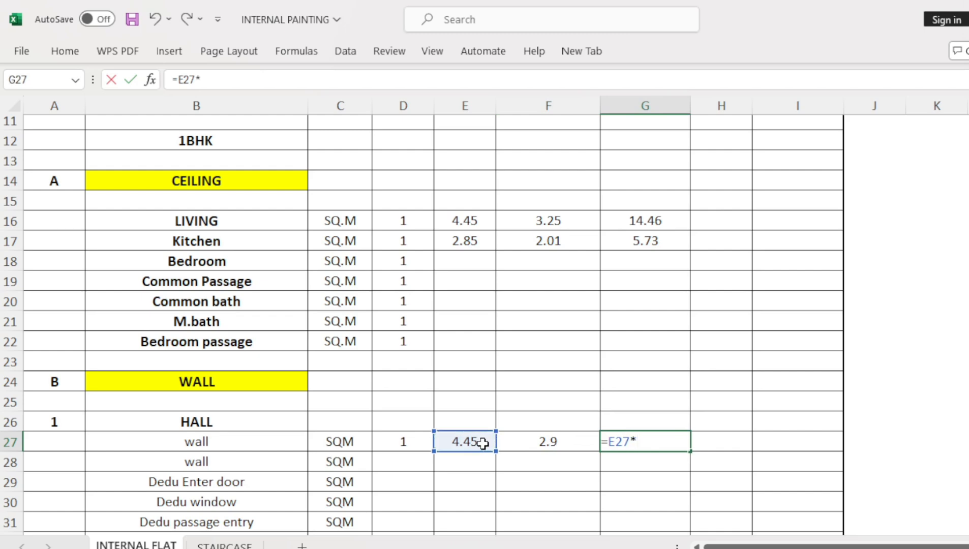
click(538, 438)
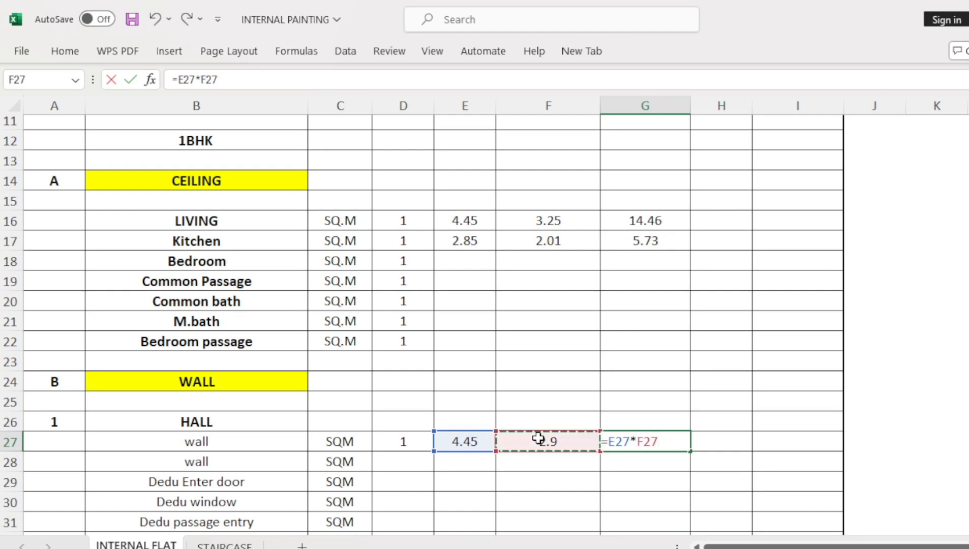
key(Return)
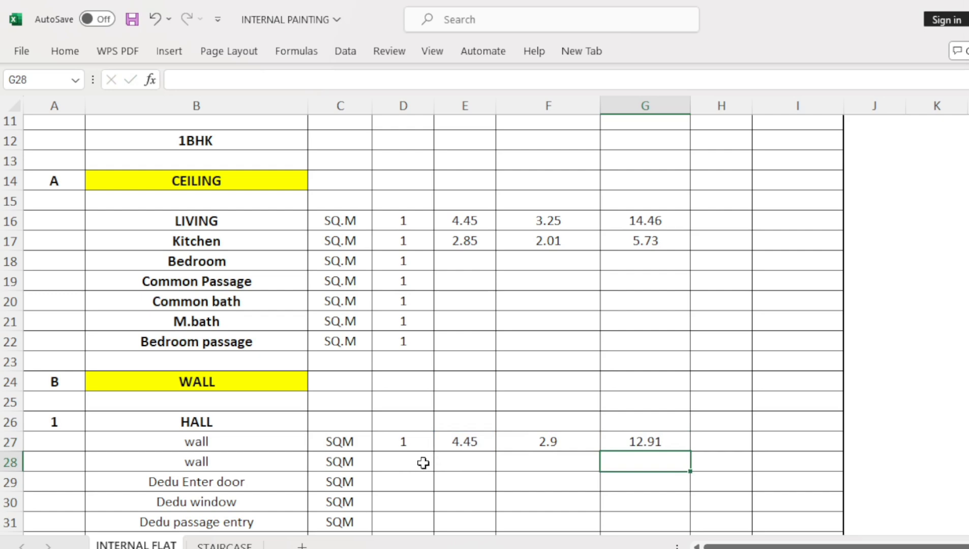
Step: Change the Nos of the first HALL wall row, D27, to 2
click(414, 447)
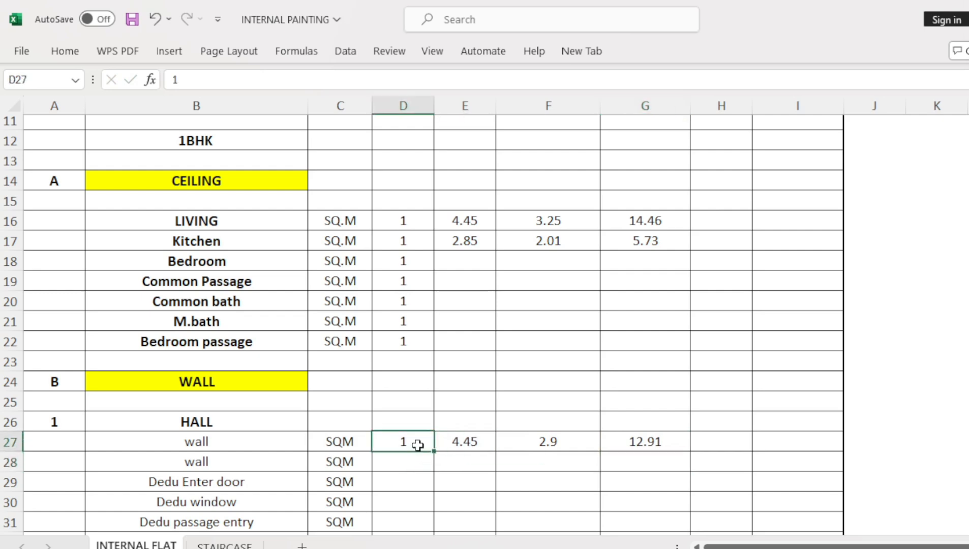
text(2)
key(Return)
key(Return)
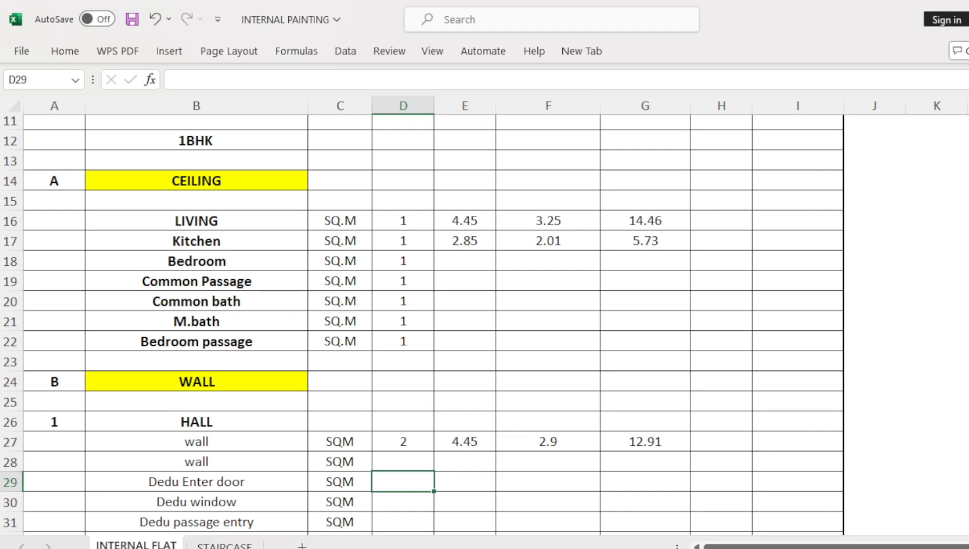
Step: Check the living room's width in the AutoCAD plan and fill the second HALL wall row in Excel with Nos 2, Length 3.25 and height 2.9
key(alt+Tab)
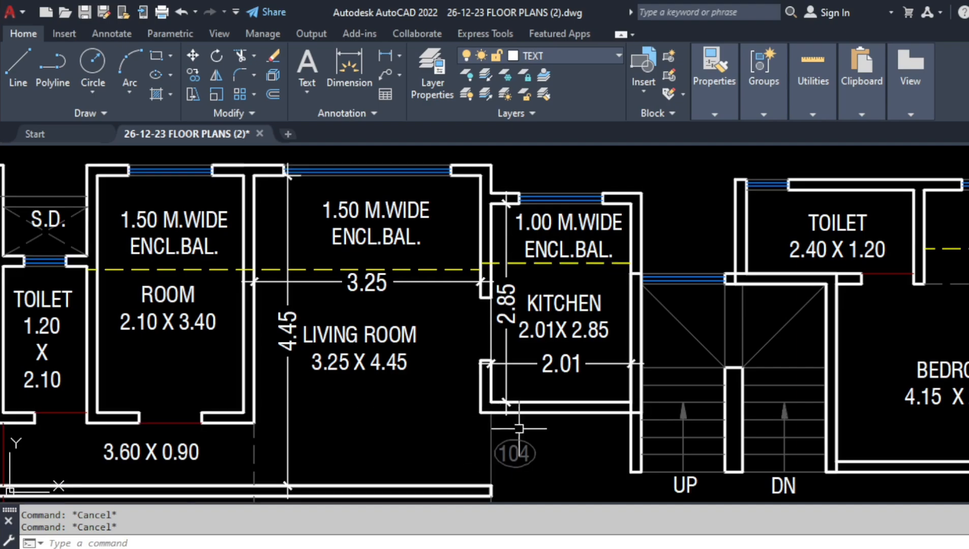
key(alt+Tab)
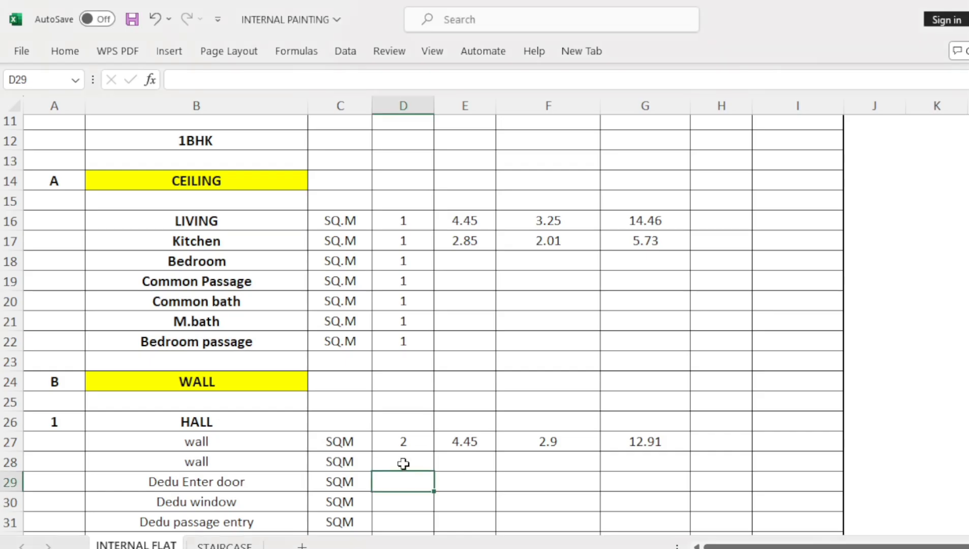
click(403, 463)
scroll(412, 454, down, 1)
text(2)
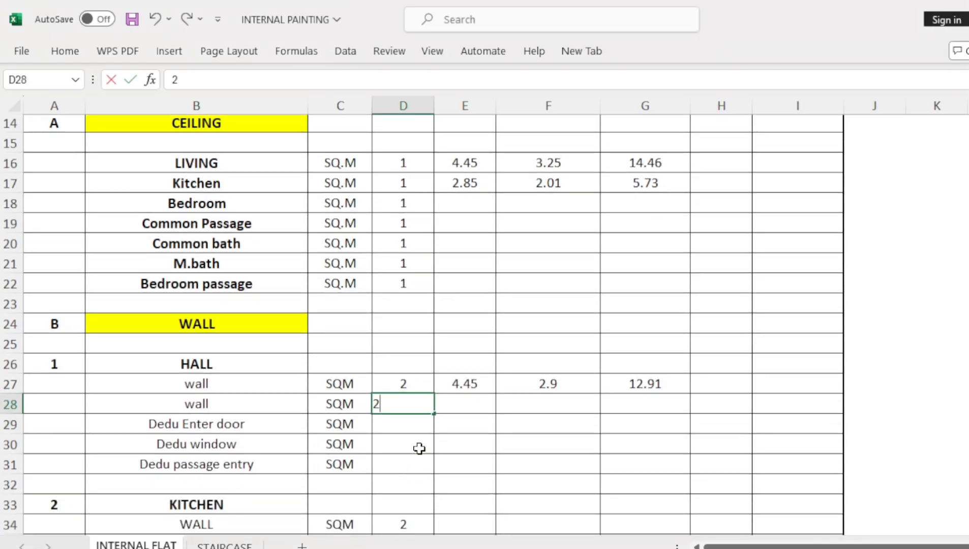
click(456, 410)
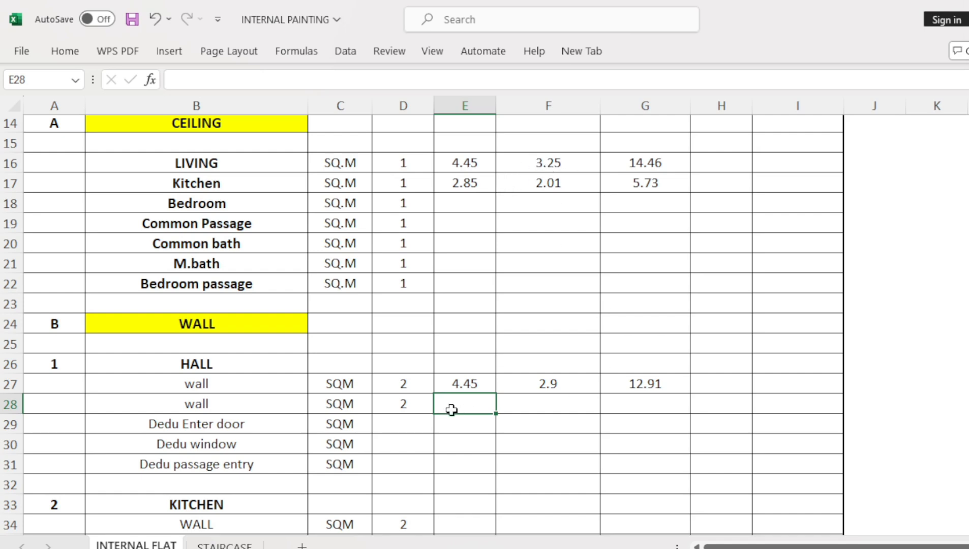
text(3.25)
key(Tab)
text(2.)
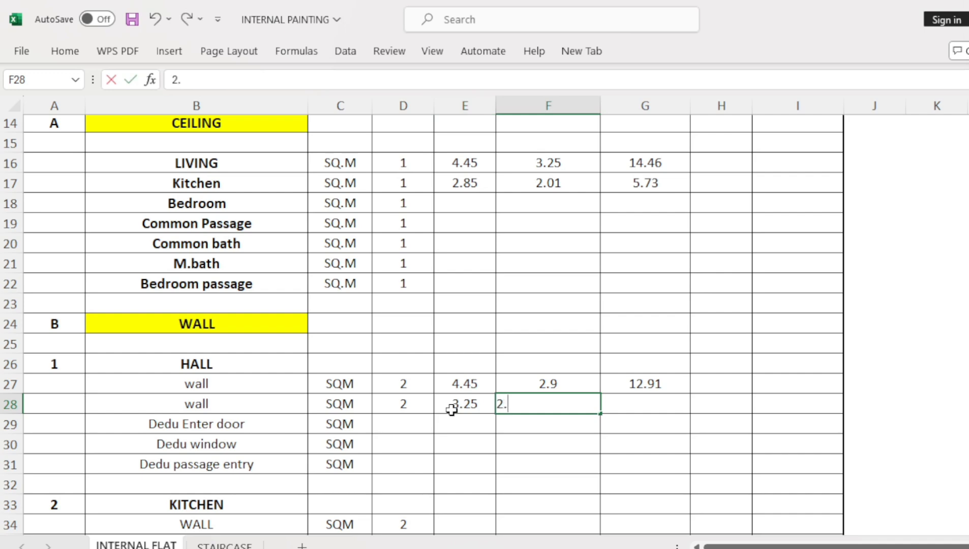
key(Tab)
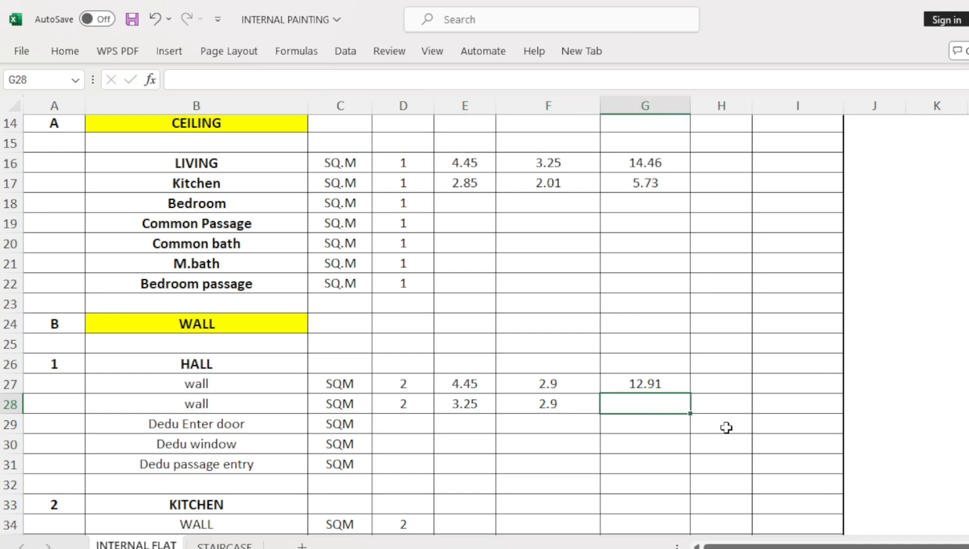
Step: Copy the quantity formula from G27 down to the second HALL wall row, G28
click(649, 383)
drag(692, 394, 691, 405)
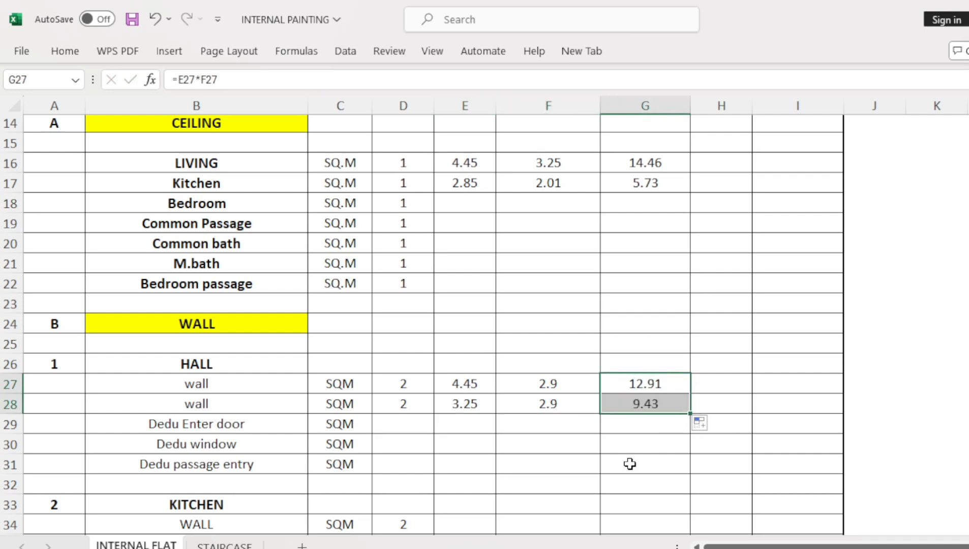
click(627, 463)
Step: Enter -1 as the Nos of the HALL's Dedu Enter door row in D29
click(394, 422)
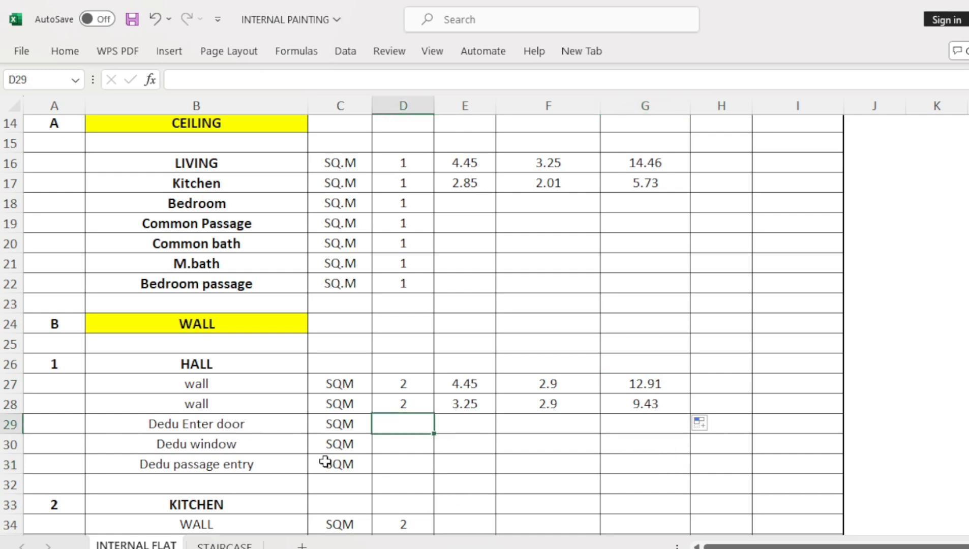
text(1)
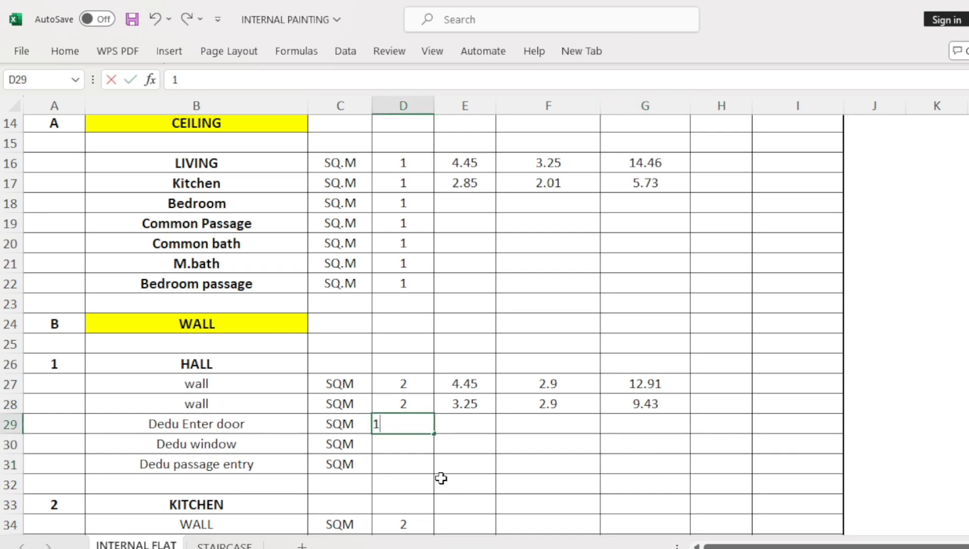
text(-1)
key(Return)
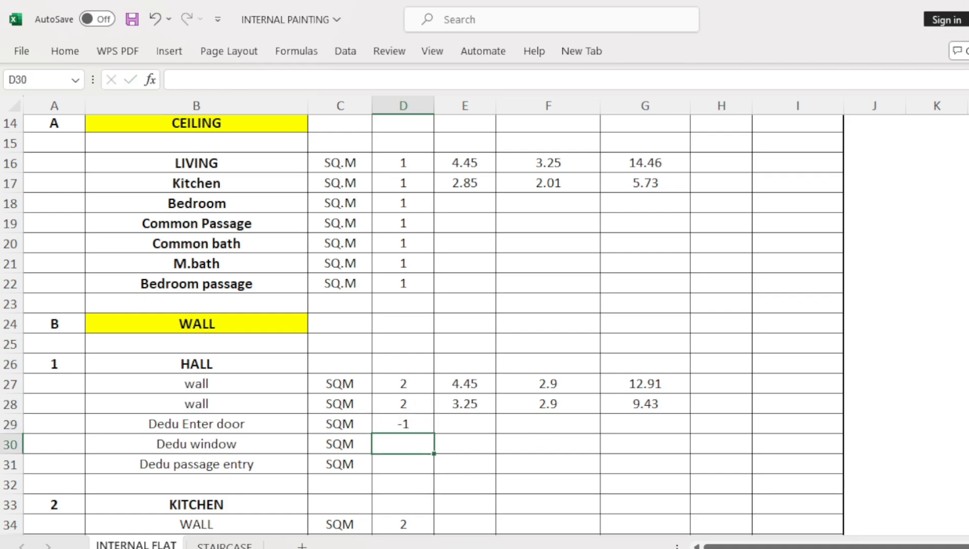
Step: Switch to AutoCAD and dimension the entrance door opening between the kitchen wall corner and the living room's lower wall
key(alt+Tab)
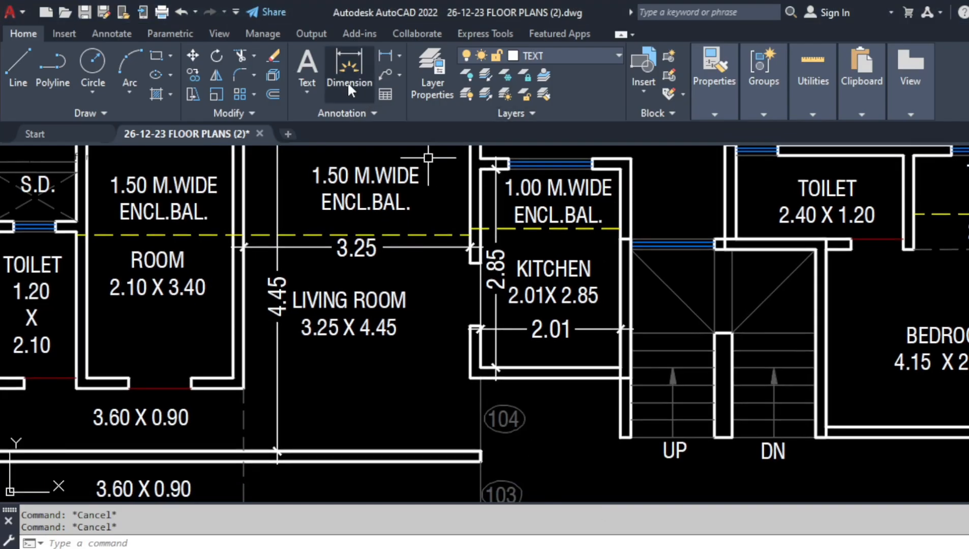
click(347, 80)
scroll(486, 387, up, 2)
click(474, 362)
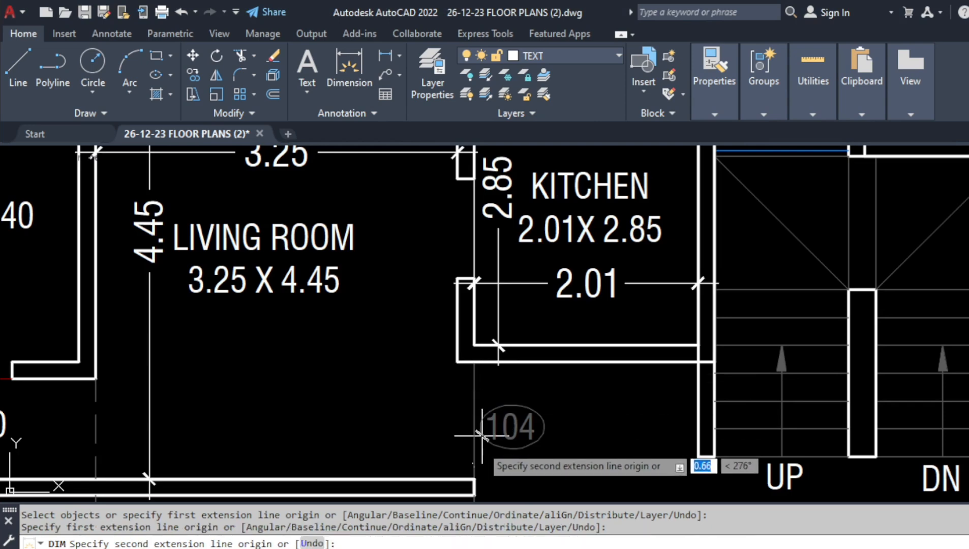
click(474, 478)
click(432, 479)
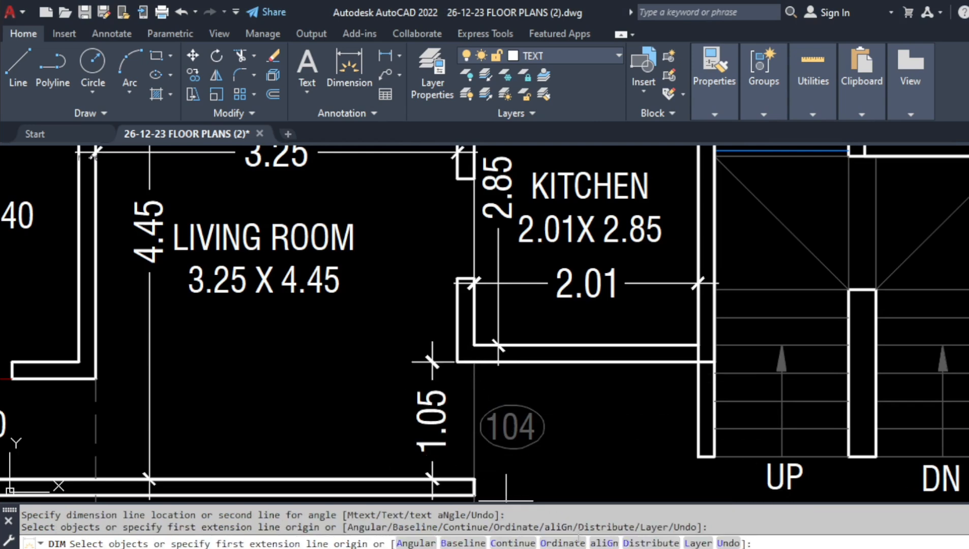
Step: Switch back to Excel and enter Length 1.05 and height 2.4 in the HALL's Dedu Enter door row, E29 and F29
click(706, 548)
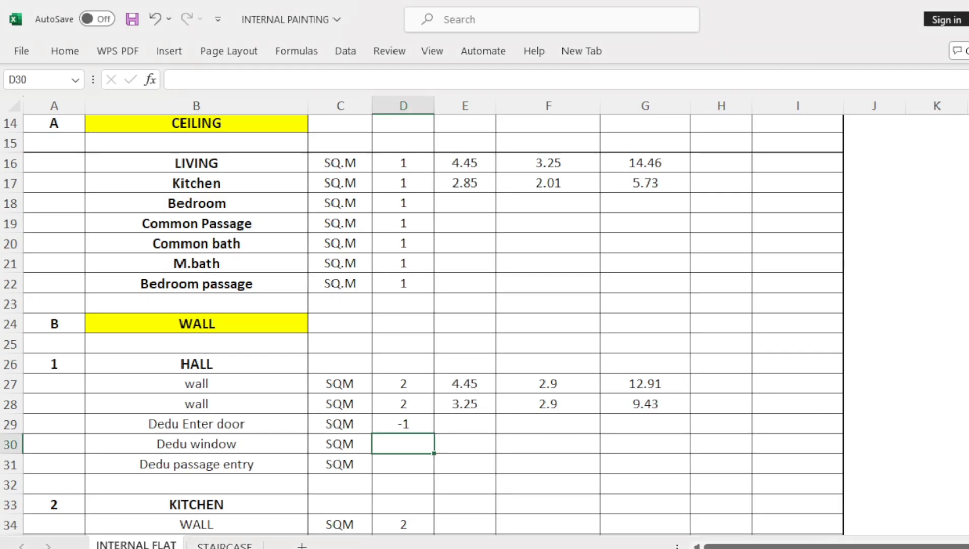
click(453, 424)
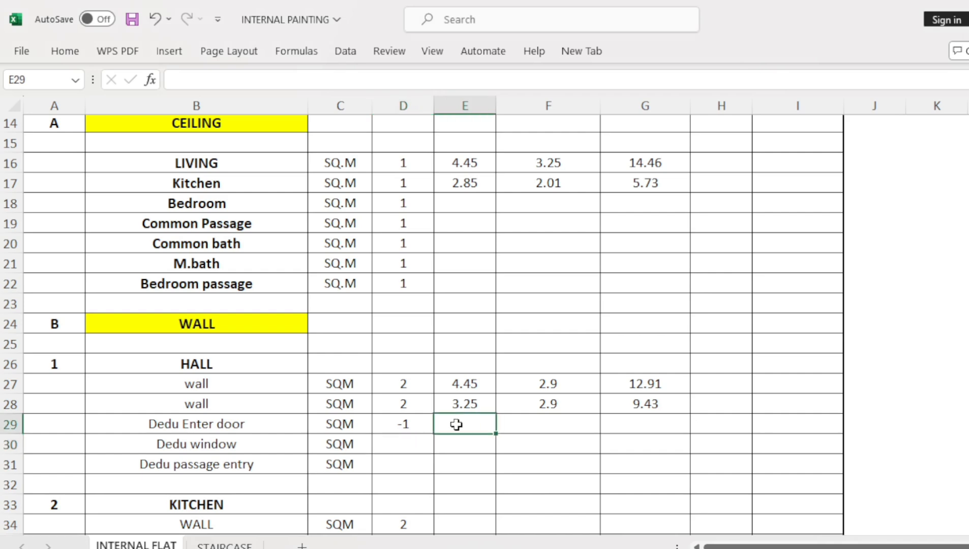
text(1.05)
key(Tab)
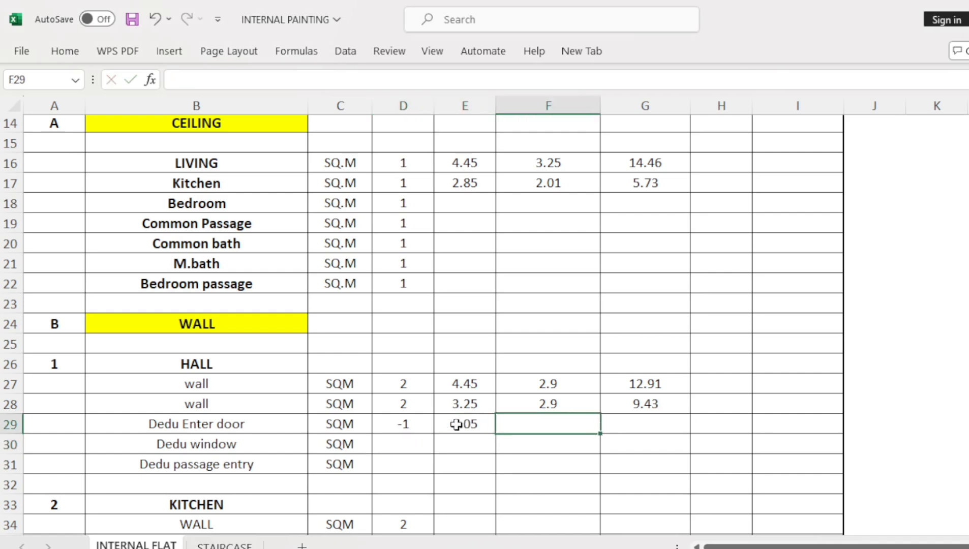
text(2.4)
key(Tab)
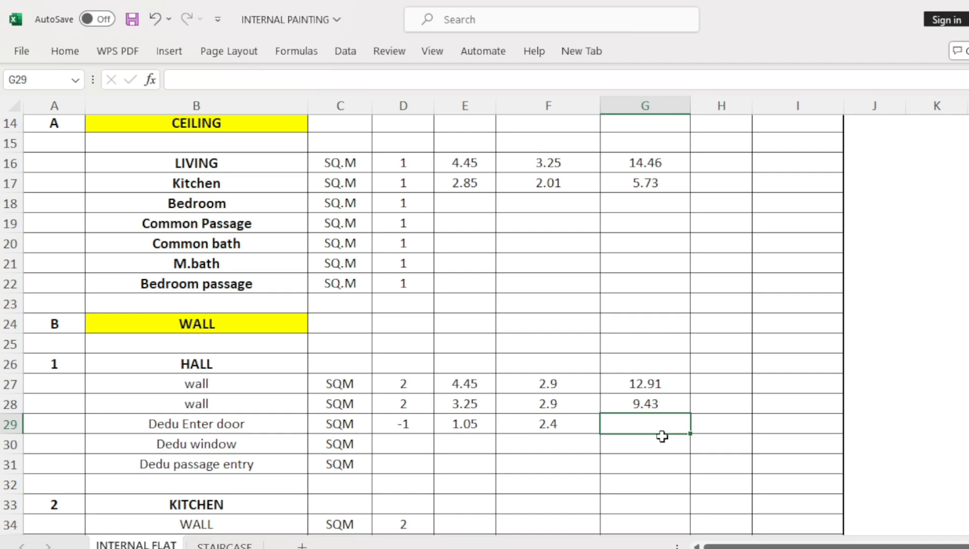
Step: Enter -1 as the Nos of the HALL's Dedu window row in D30
click(402, 445)
text(-)
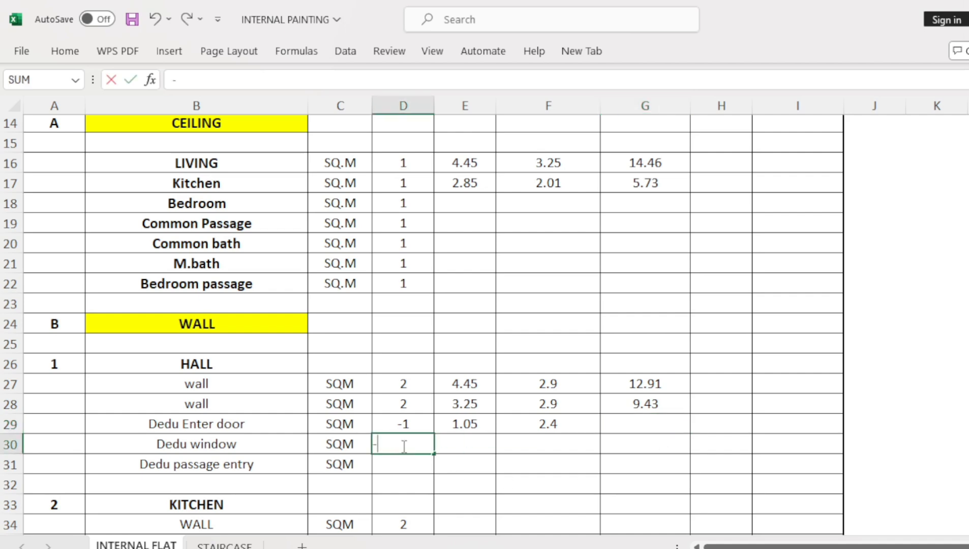
text(1)
key(Tab)
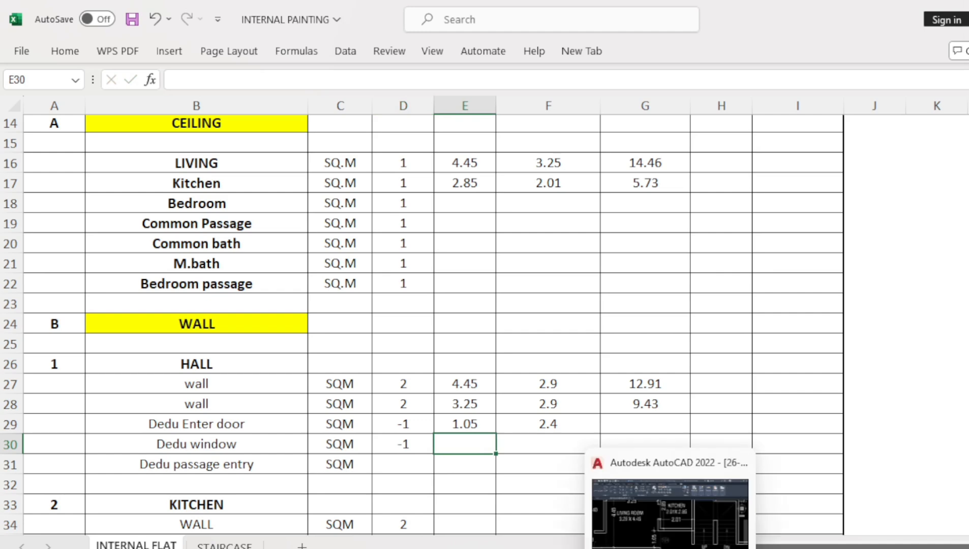
Step: Switch to AutoCAD and dimension the width of the living room window, placing the dimension just above the outer wall
click(669, 548)
scroll(468, 451, down, 2)
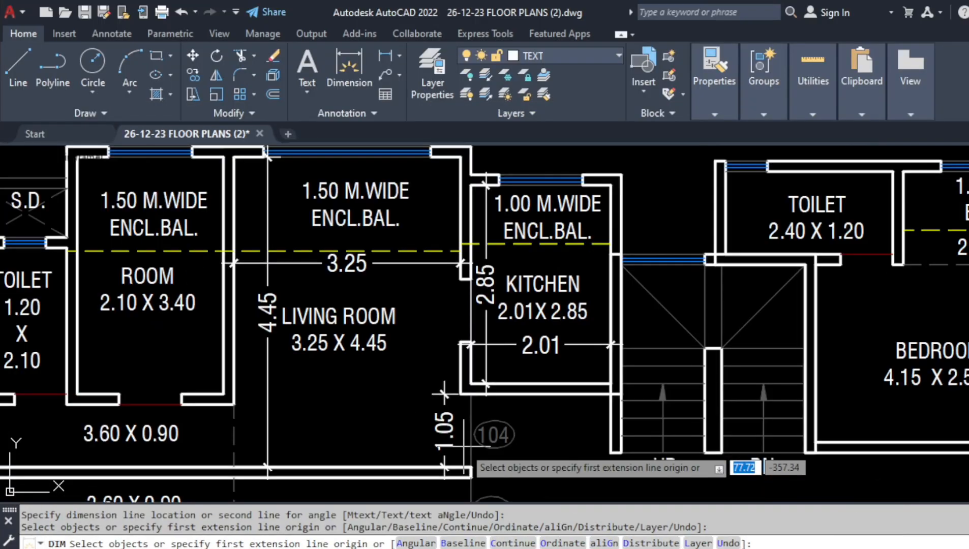
drag(373, 331, 430, 413)
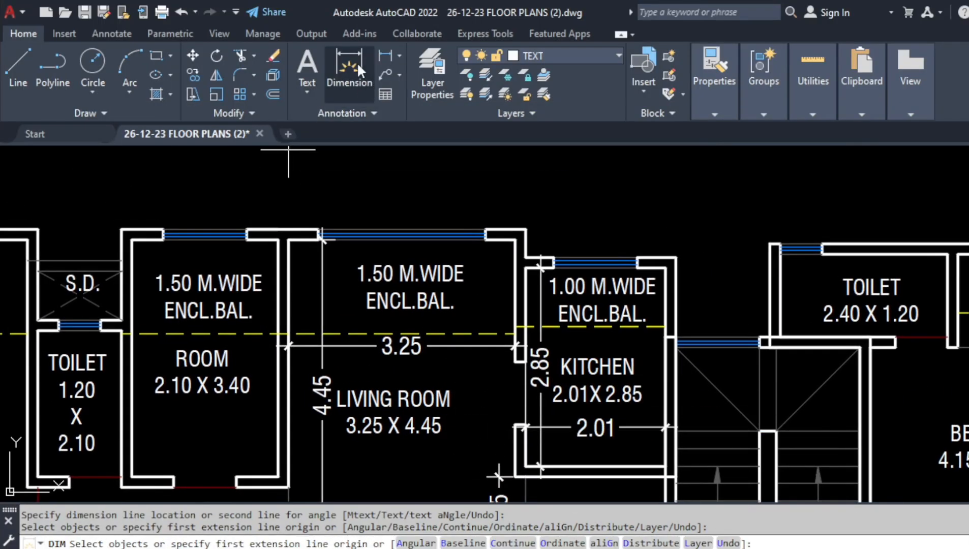
click(356, 62)
key(alt+Tab)
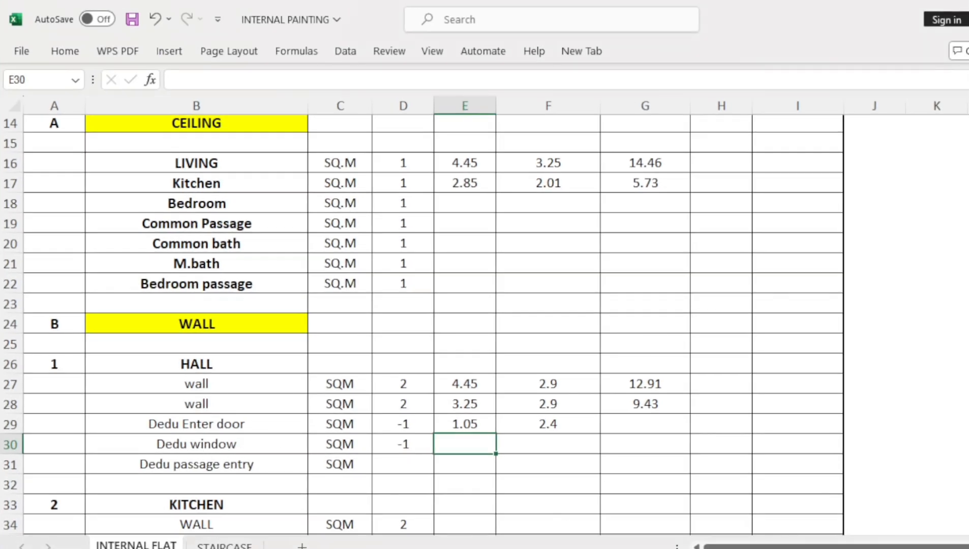
key(alt+Tab)
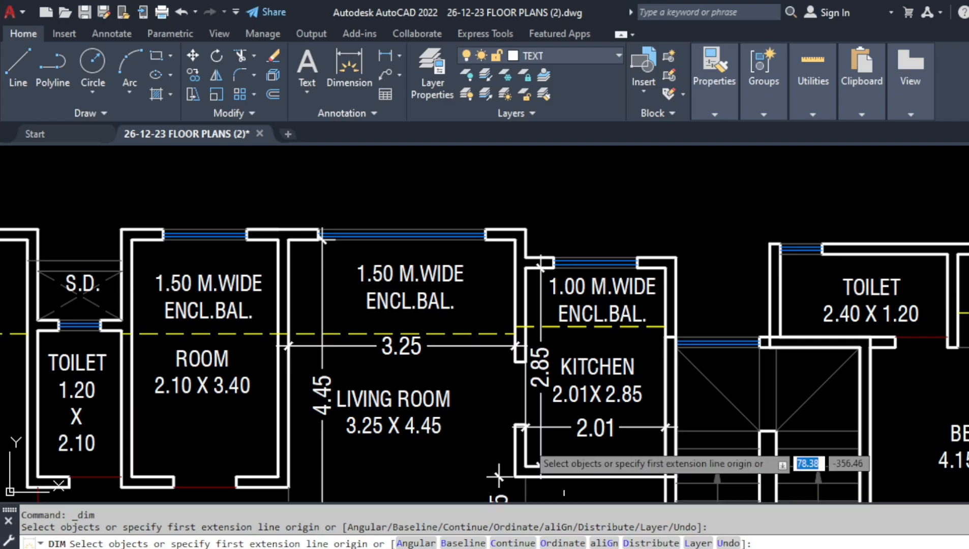
click(345, 82)
scroll(344, 206, up, 4)
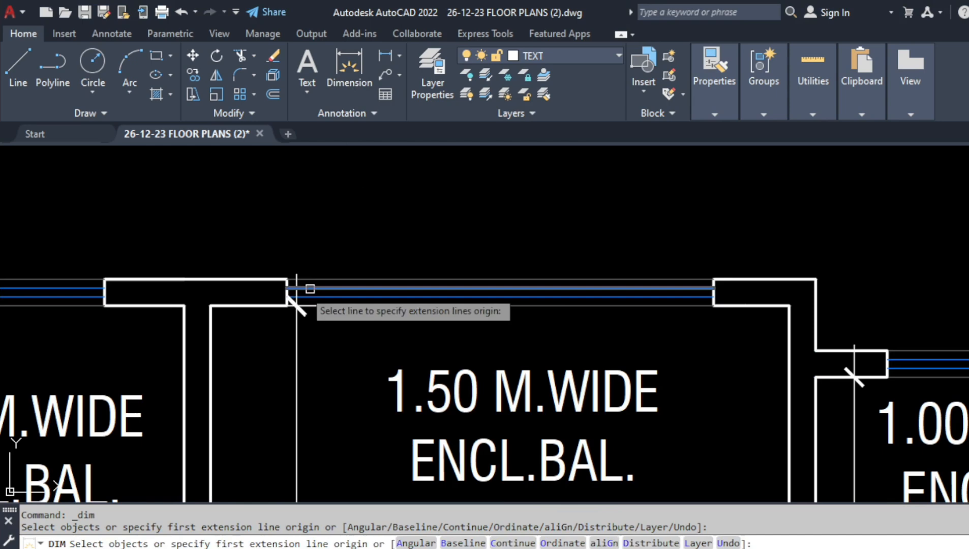
click(286, 279)
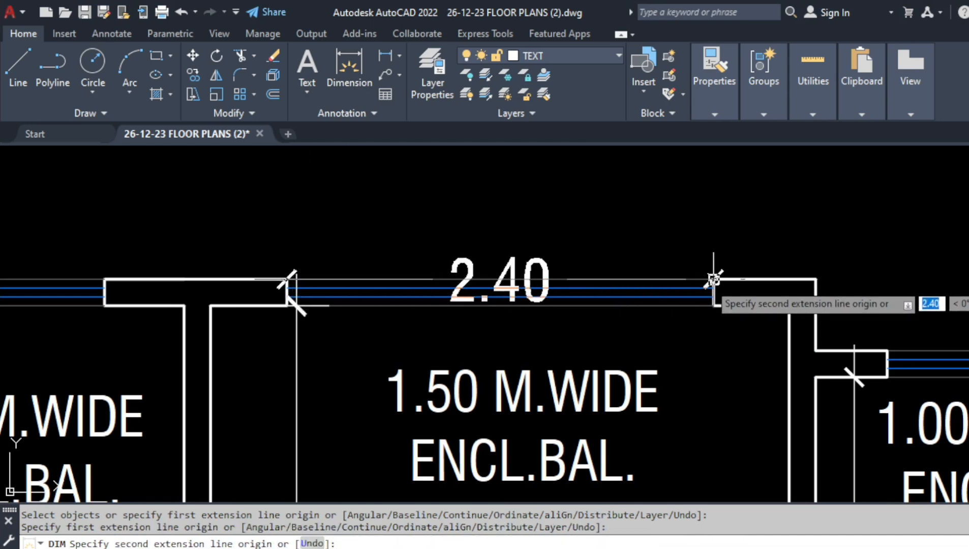
click(713, 279)
click(682, 262)
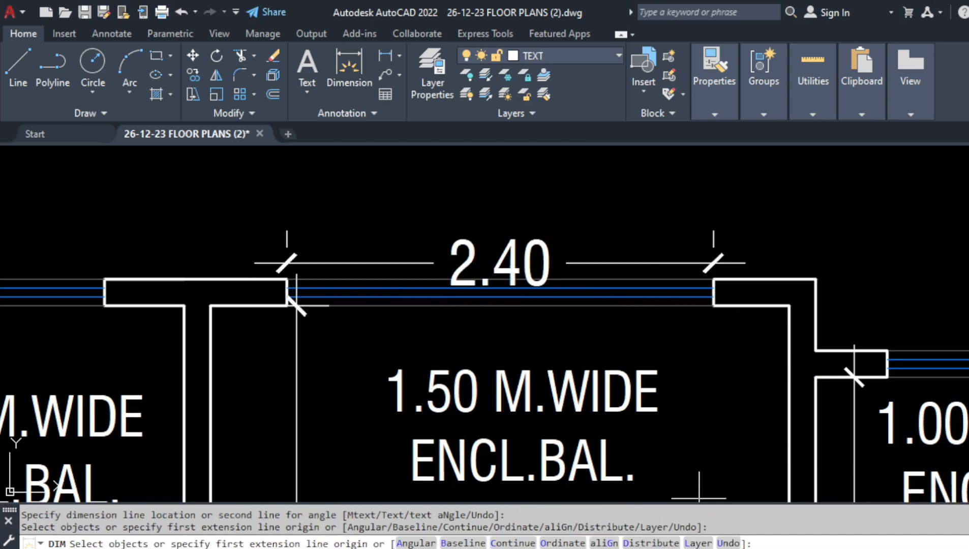
Step: Switch back to Excel and enter Length 2.4 and height 2.2 in the HALL's Dedu window row, E30 and F30
click(707, 548)
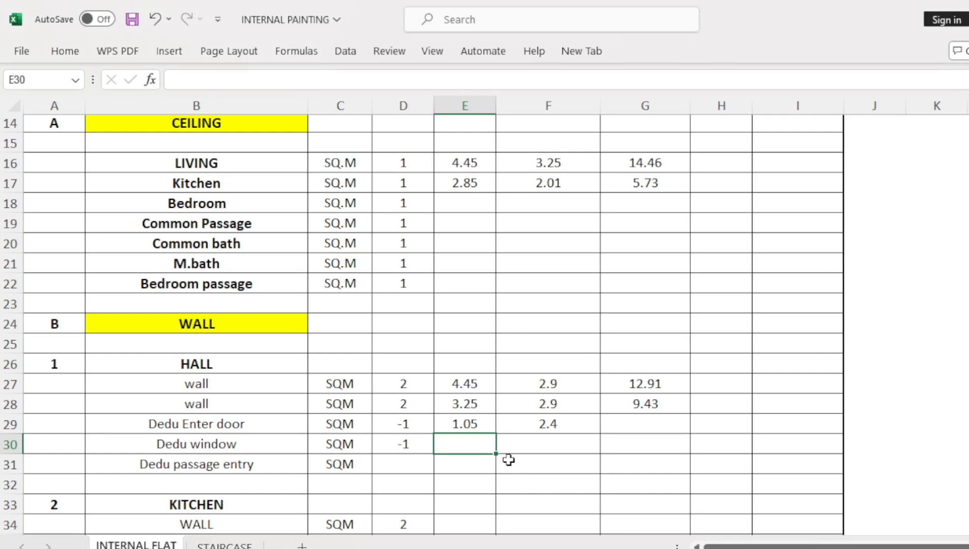
text(2)
key(Tab)
text(2)
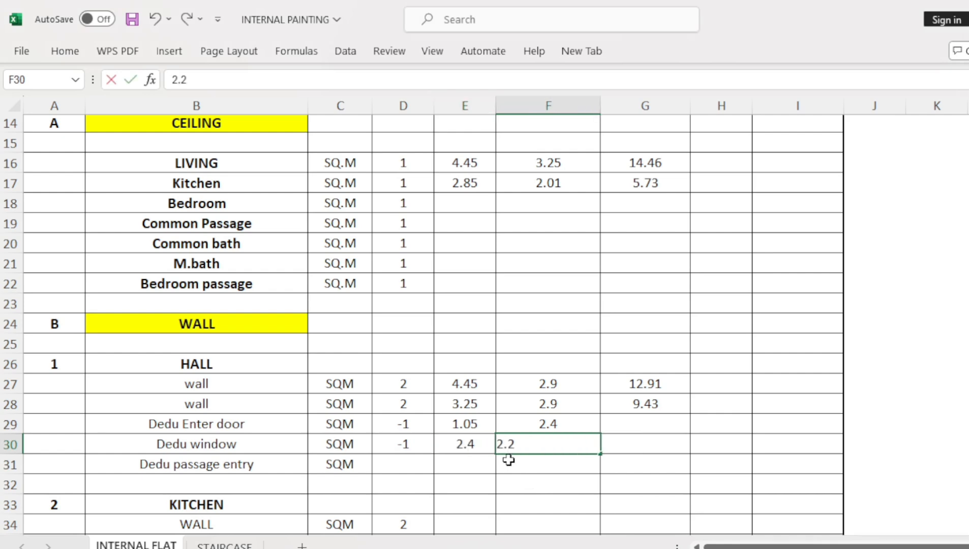
key(Tab)
Step: Fill the quantity formula from G28 down through the Dedu Enter door and Dedu window rows to G30
click(655, 404)
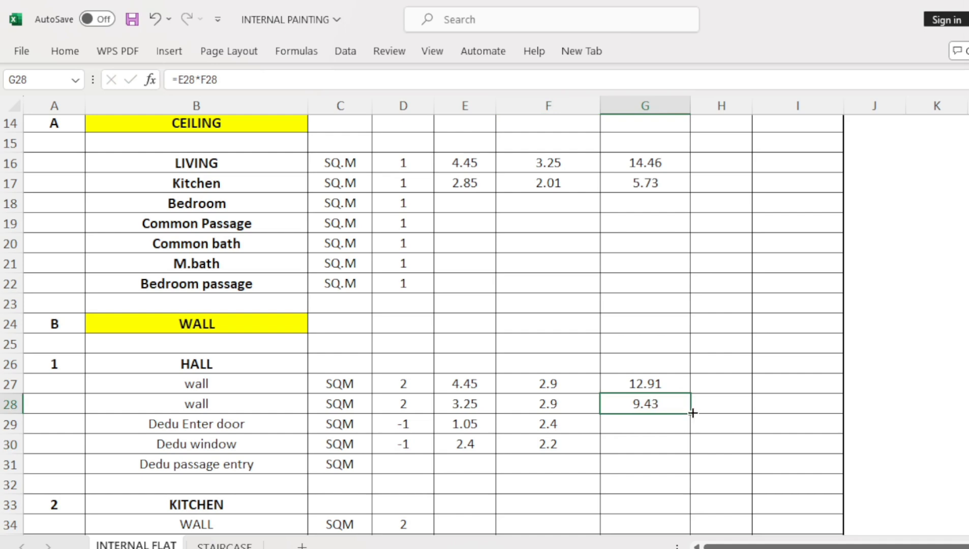
drag(692, 412, 691, 453)
click(560, 482)
Step: Enter -1 as the Nos of the HALL's Dedu passage entry row in D31
click(400, 466)
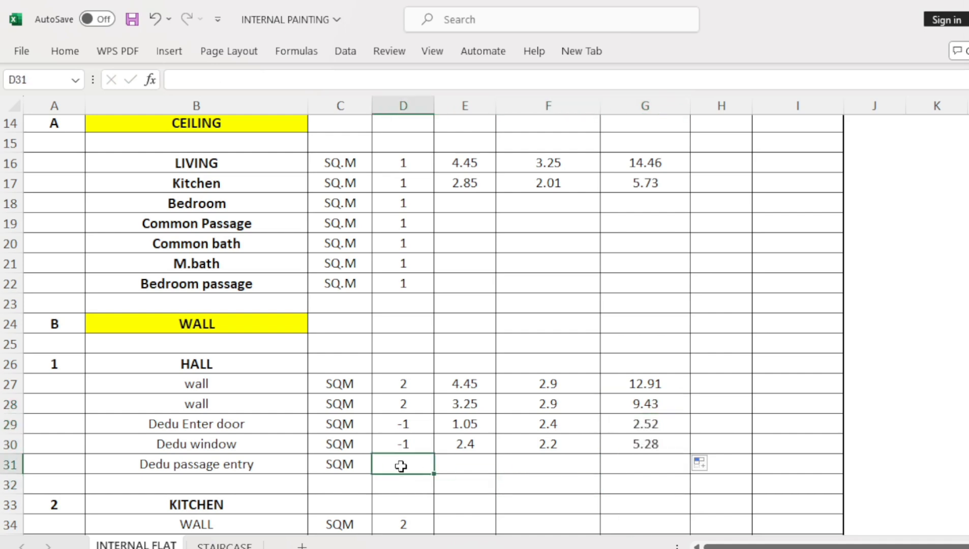
text(-1)
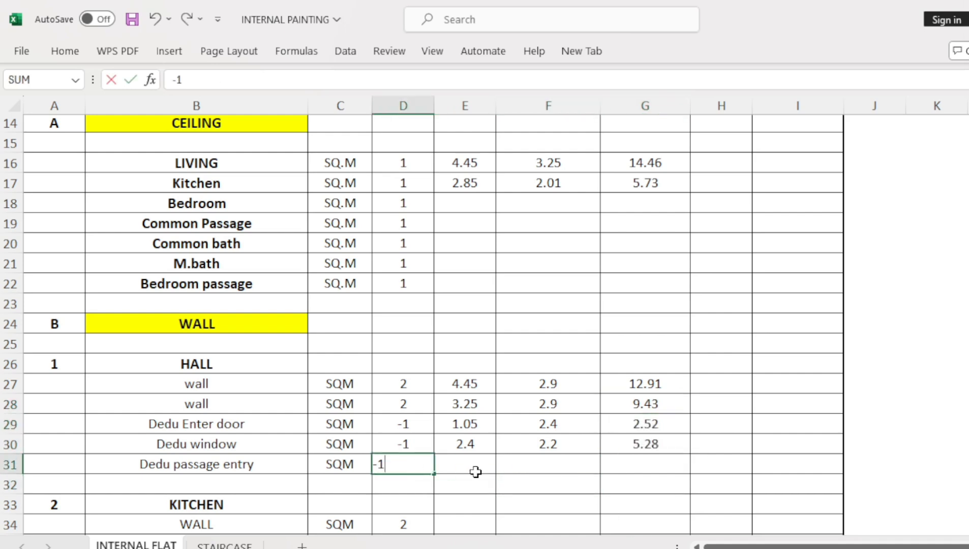
key(Tab)
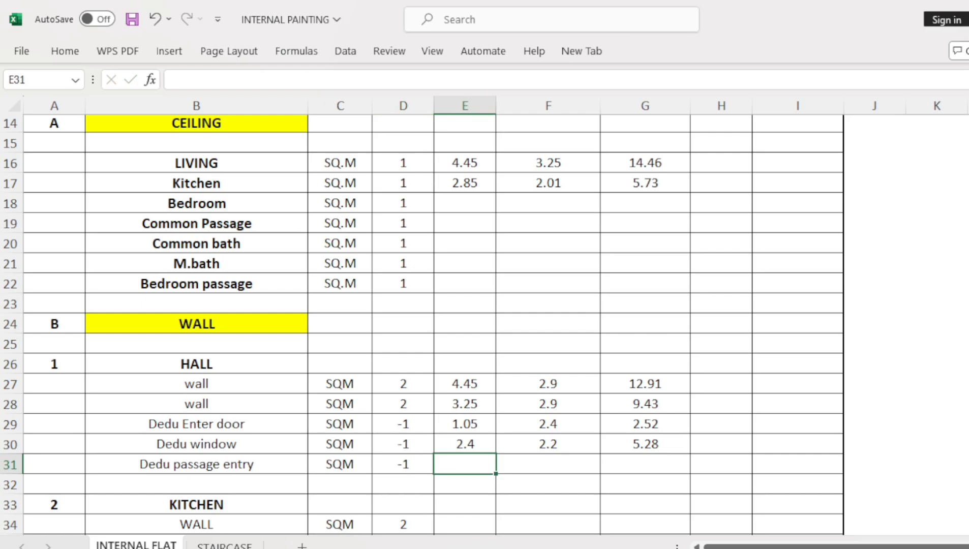
Step: Switch to AutoCAD and dimension the passage entry opening between the ROOM's wall corner and the living room's lower wall
key(alt+Tab)
drag(498, 406, 475, 306)
scroll(475, 306, down, 4)
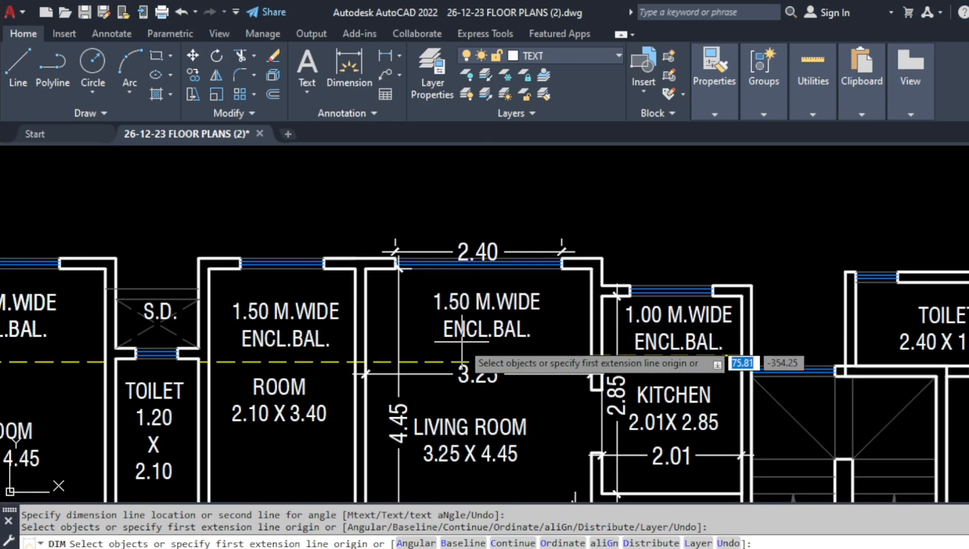
drag(467, 454, 462, 325)
key(Escape)
key(Escape)
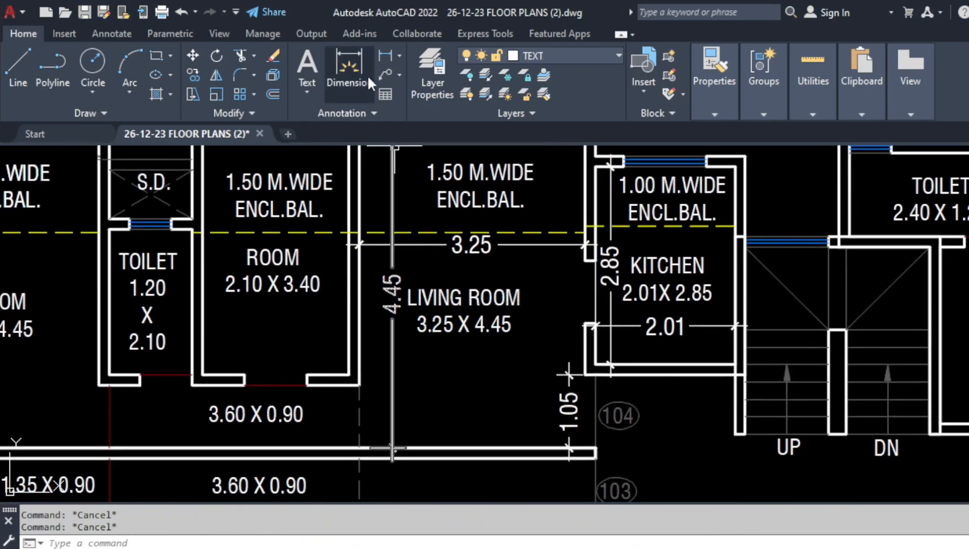
click(350, 65)
scroll(355, 414, up, 2)
click(364, 373)
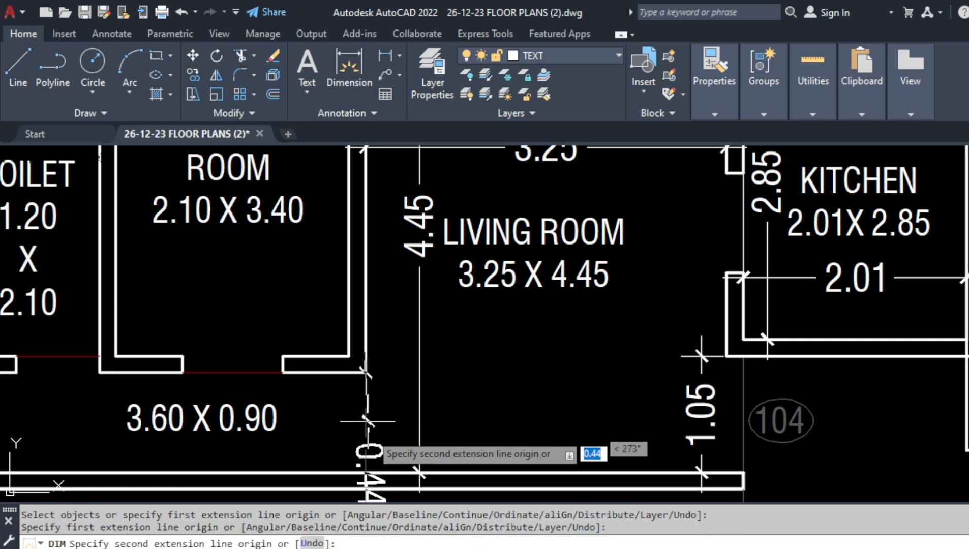
click(365, 473)
click(382, 427)
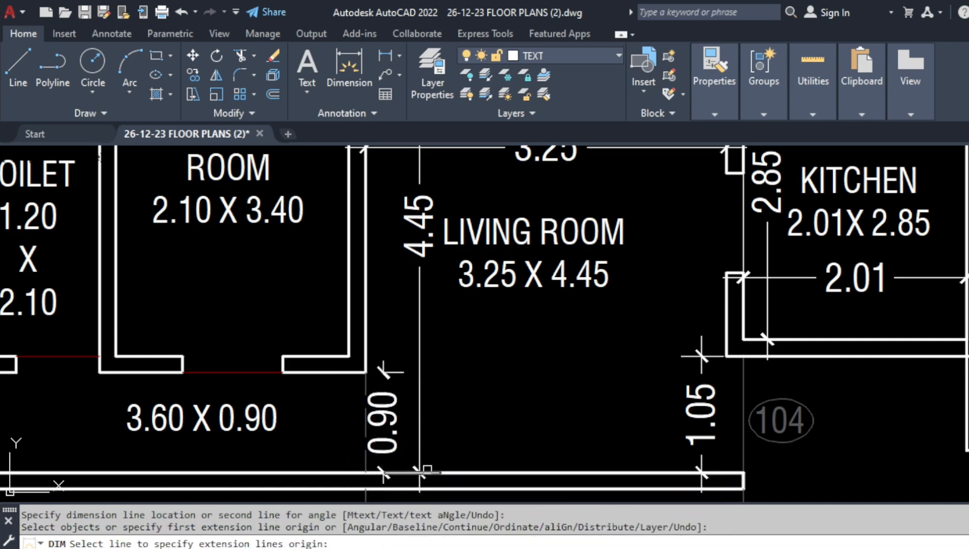
Step: Try dimensioning the kitchen entry opening between its kitchen-side wall corners, and delete that dimension
drag(561, 422, 485, 459)
scroll(484, 459, down, 2)
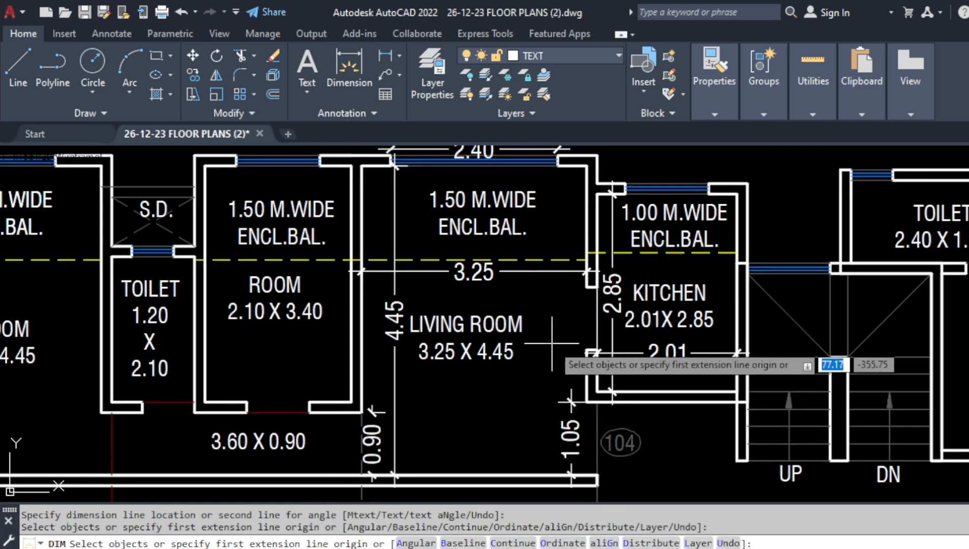
click(343, 90)
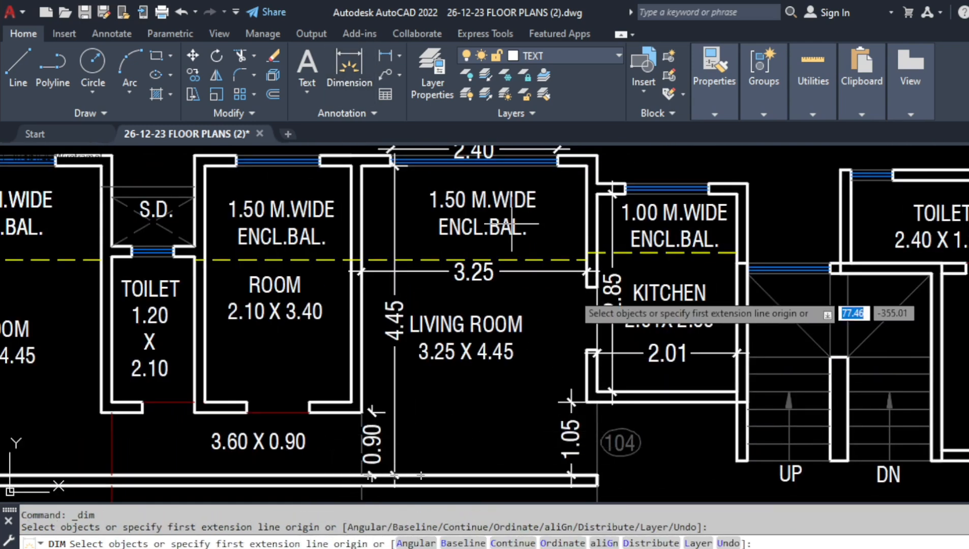
click(597, 286)
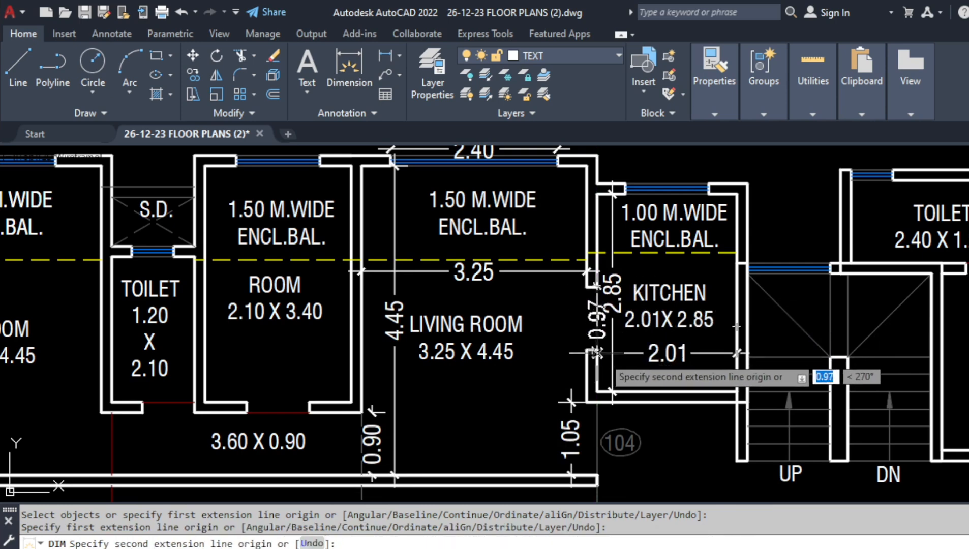
scroll(601, 353, up, 4)
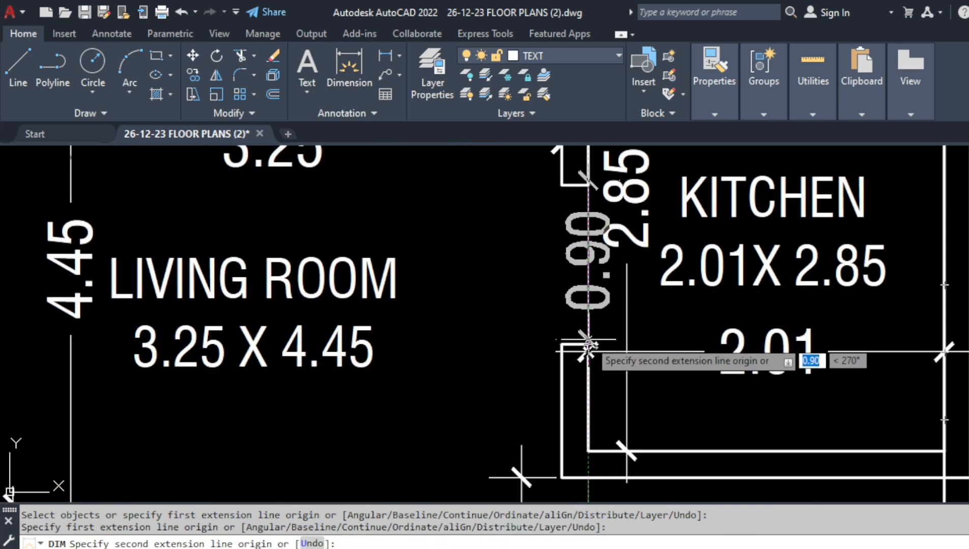
scroll(589, 347, up, 3)
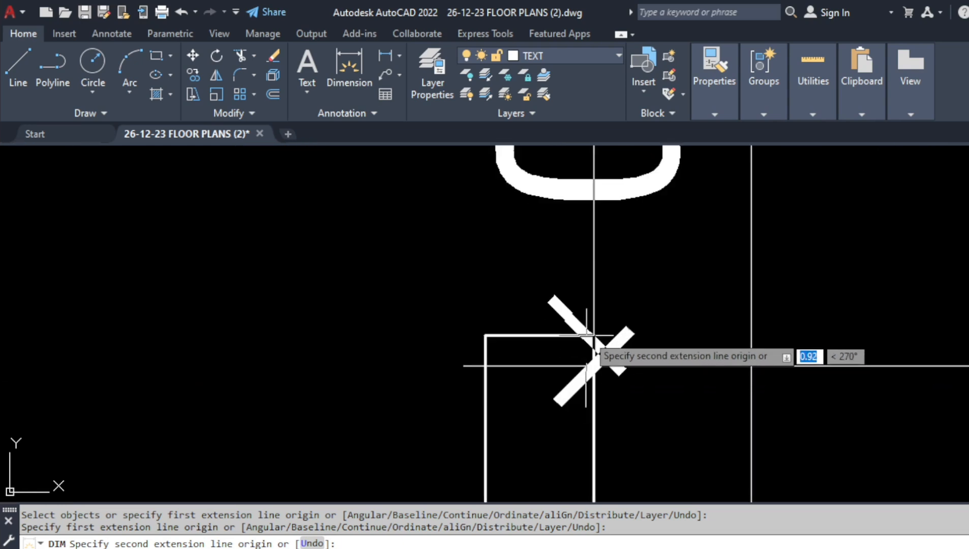
click(588, 335)
scroll(589, 337, down, 2)
scroll(588, 336, down, 2)
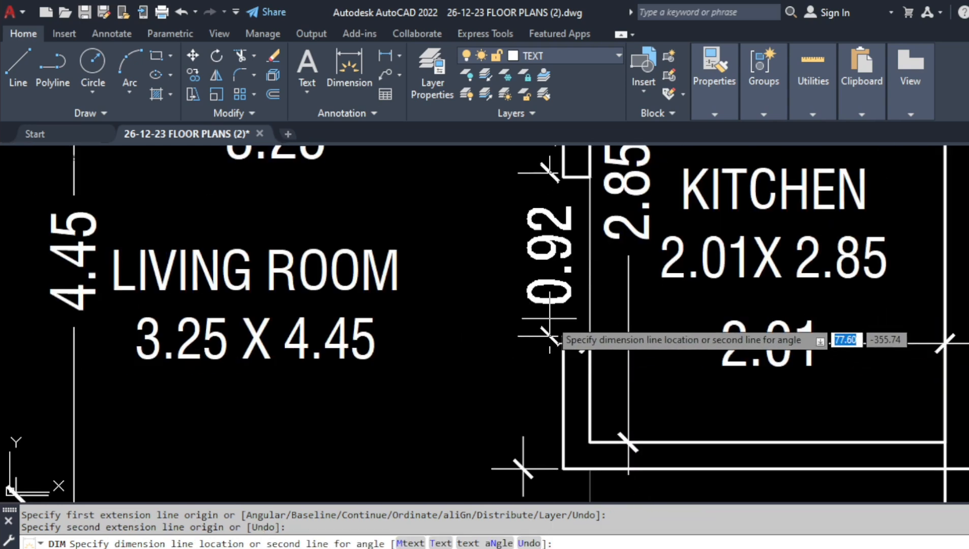
click(549, 335)
key(Escape)
click(549, 315)
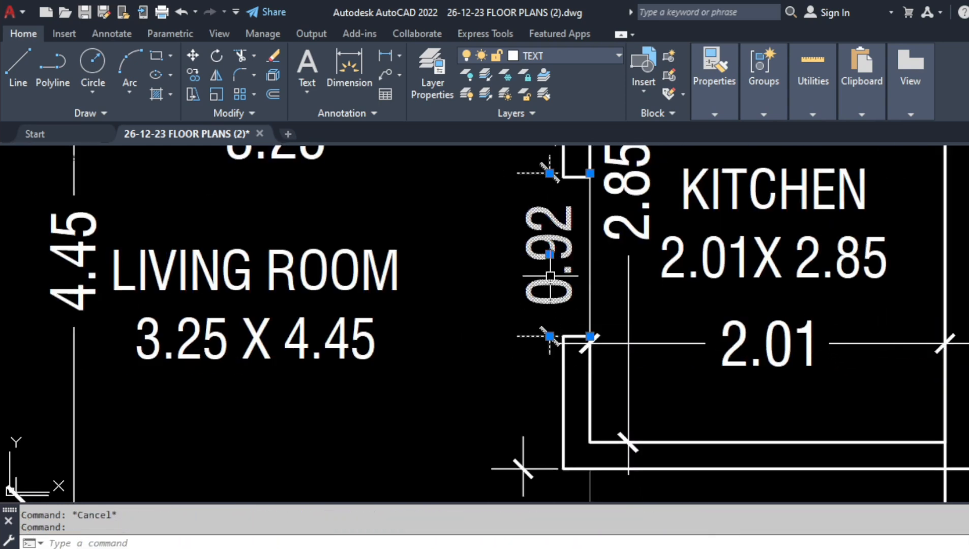
key(Delete)
Step: Dimension the kitchen entry opening between its living-room-side wall corners, placing the dimension on the living room side
click(349, 66)
scroll(523, 216, up, 2)
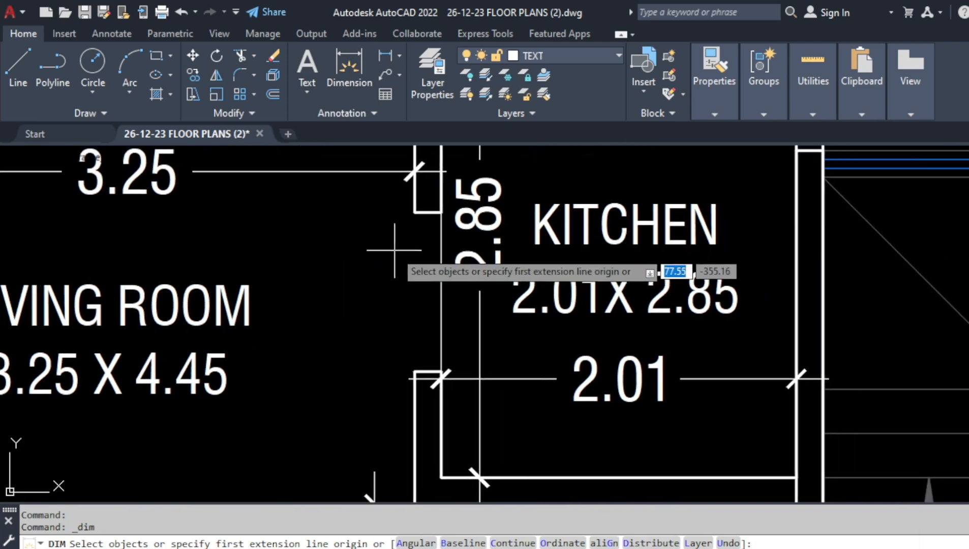
click(414, 213)
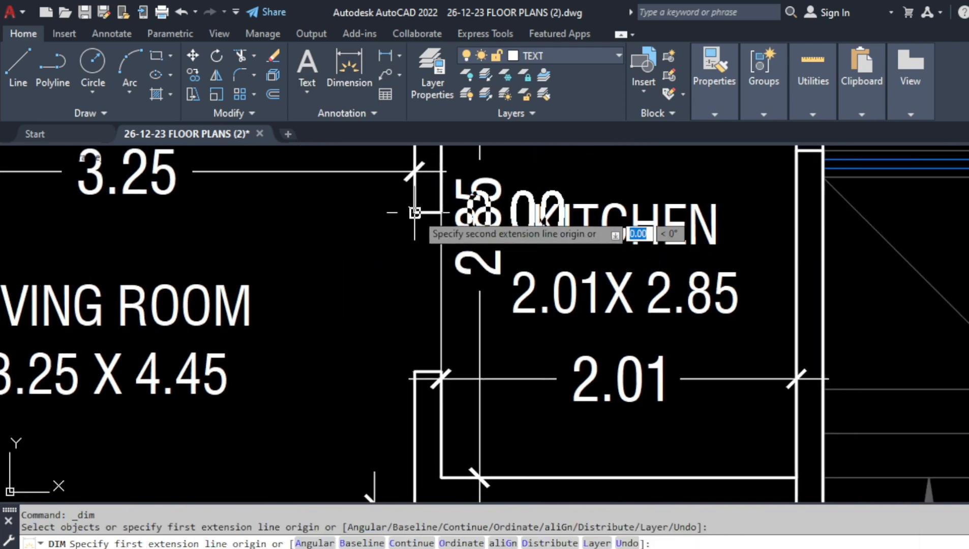
click(414, 372)
click(383, 344)
scroll(383, 344, down, 4)
drag(378, 373, 415, 314)
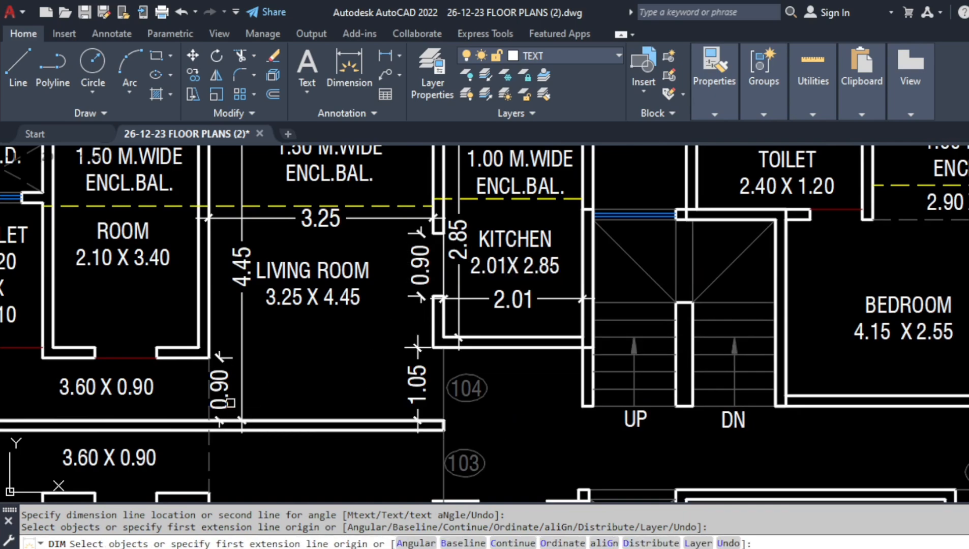
Step: Switch back to Excel and enter Length 0.9 and height 2.2 in the HALL's Dedu passage entry row, E31 and F31
key(alt+Tab)
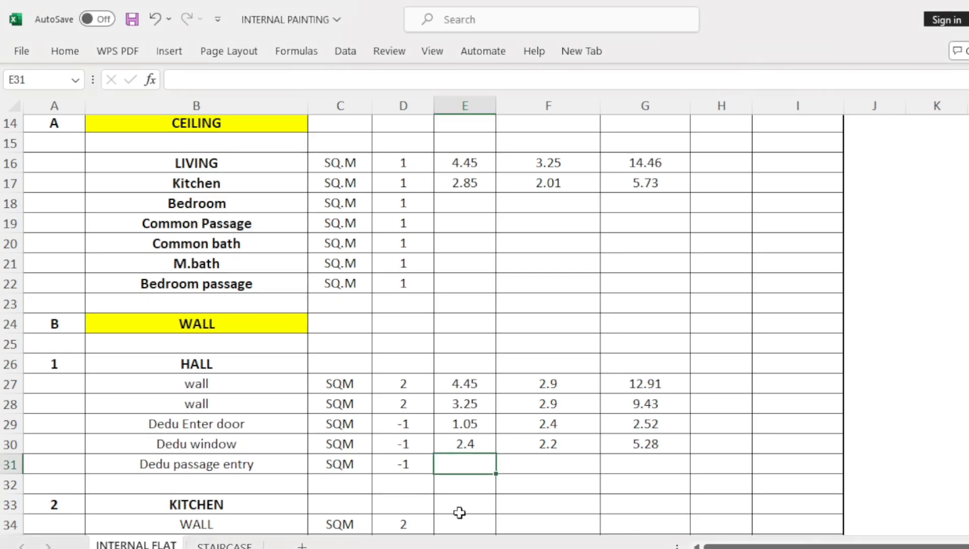
text(0.9)
key(Tab)
text(2.)
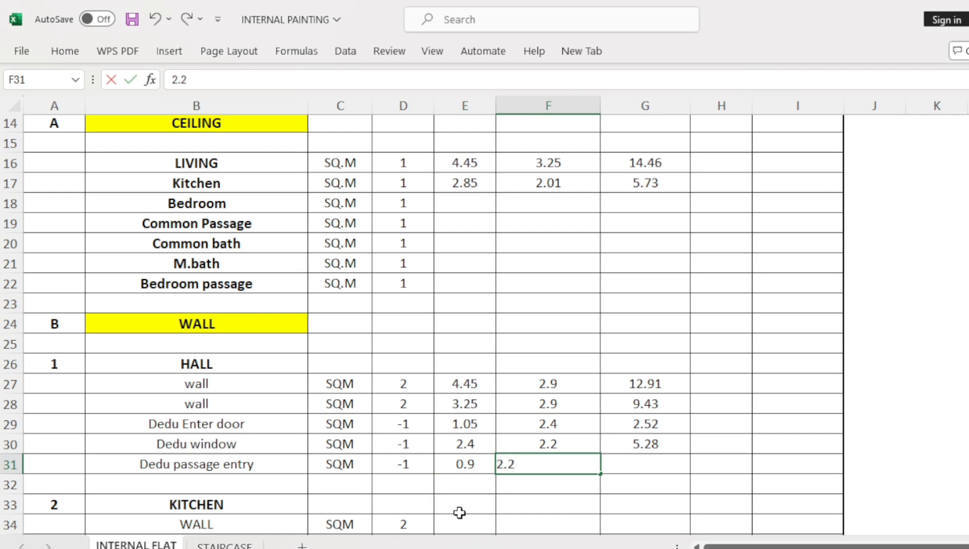
key(Tab)
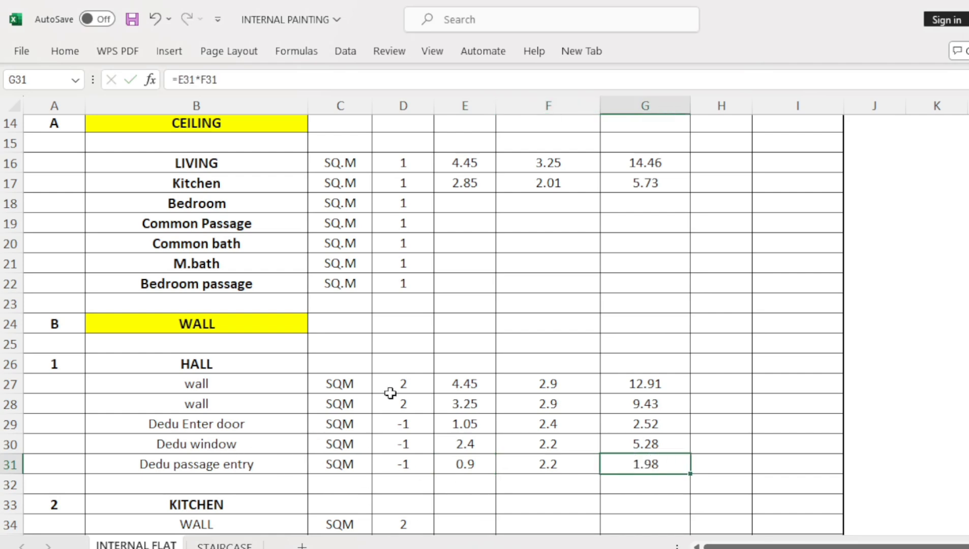
Step: Insert a blank row at row 32, below the HALL's Dedu passage entry row
scroll(599, 434, down, 1)
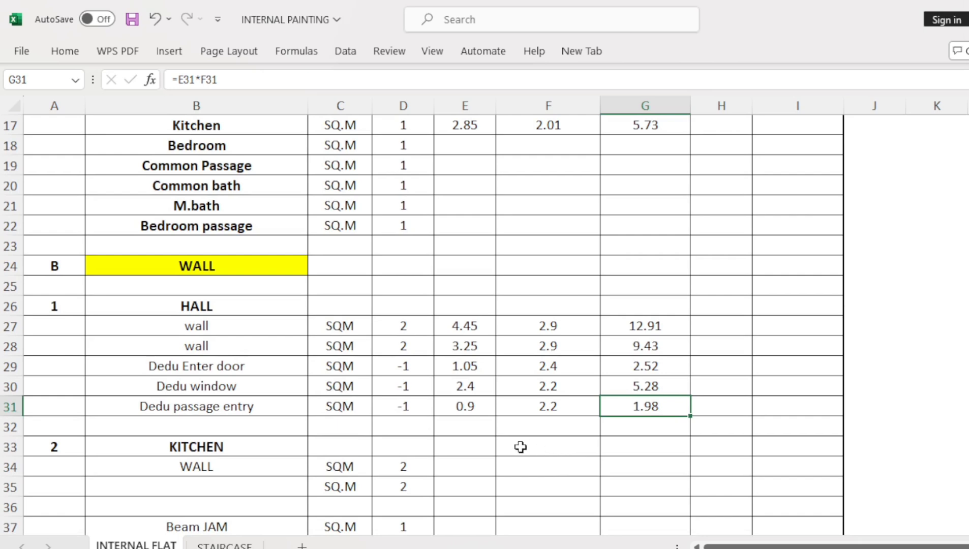
right_click(10, 427)
click(48, 273)
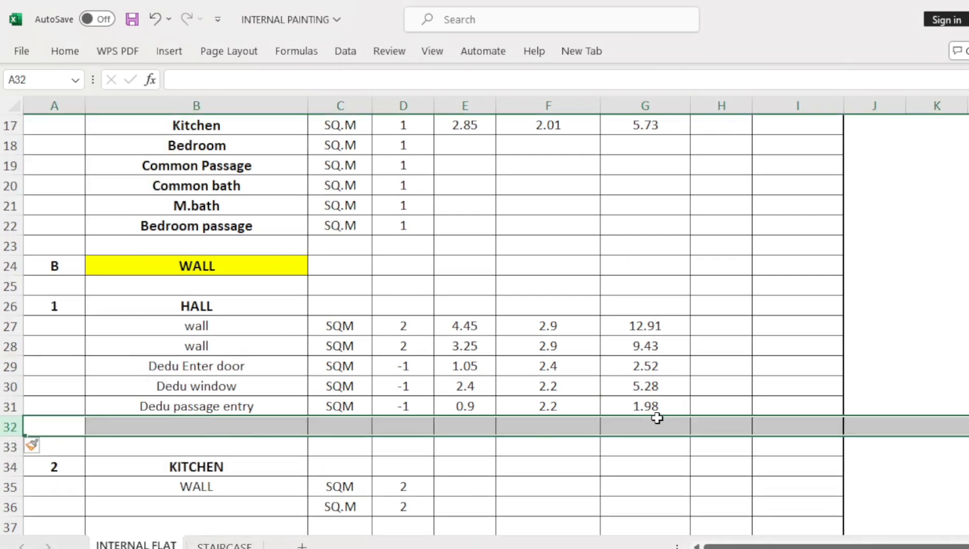
Step: Enter the HALL wall net total in G32 as =G27+G28-G29-G30-G31
click(642, 427)
text(=)
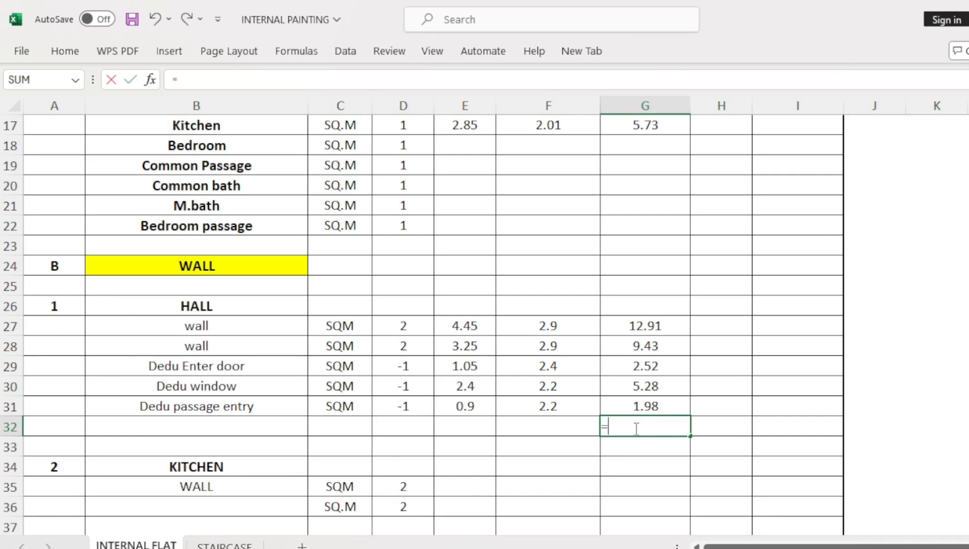
click(653, 326)
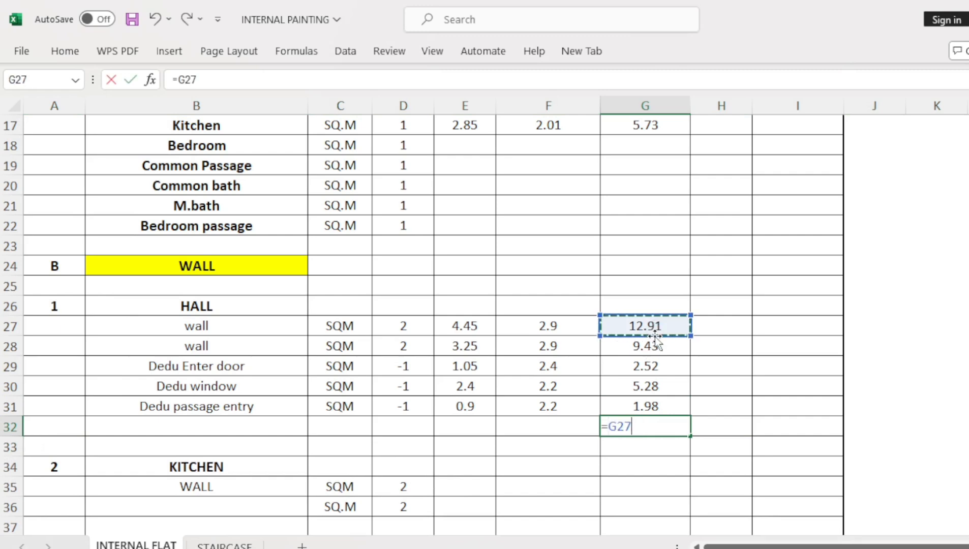
text(+)
click(654, 348)
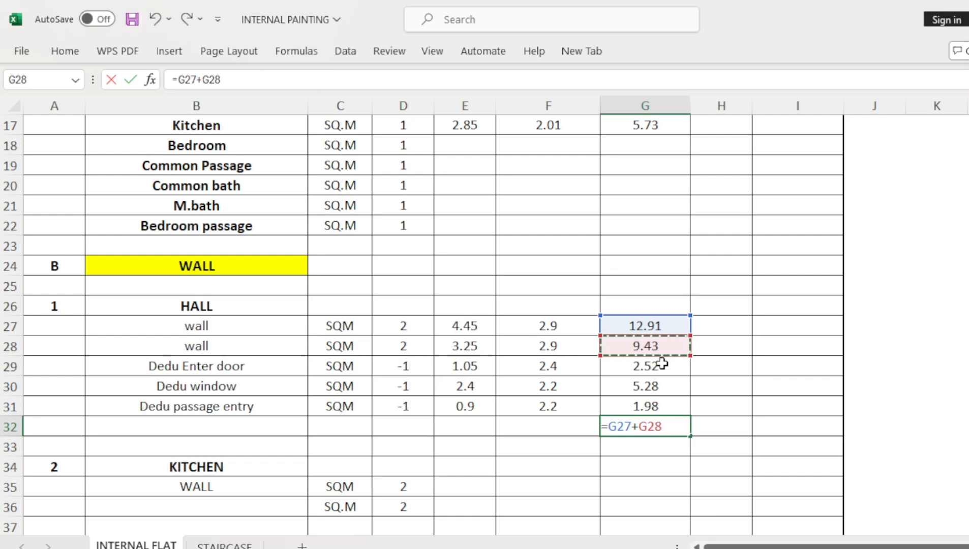
text(-)
click(652, 366)
text(-)
click(652, 387)
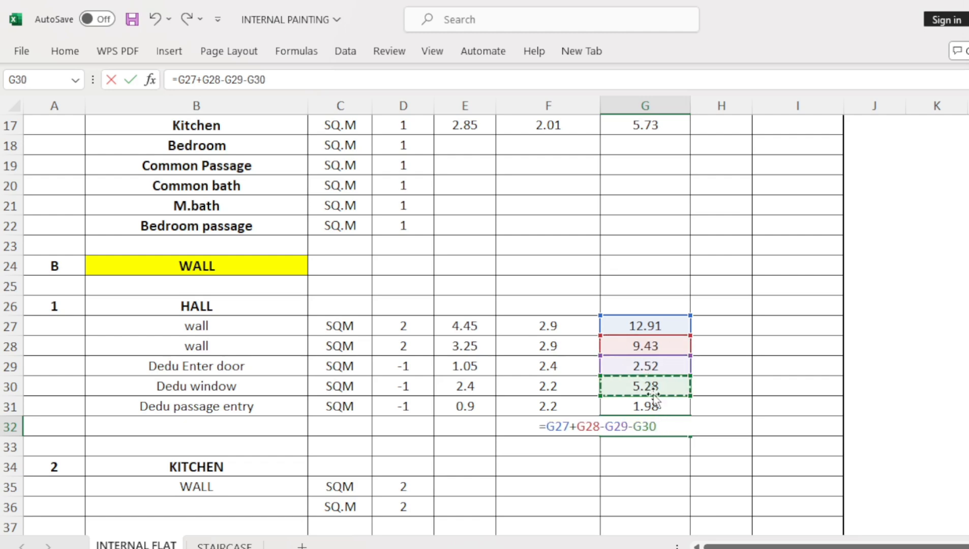
text(-)
click(652, 406)
key(Return)
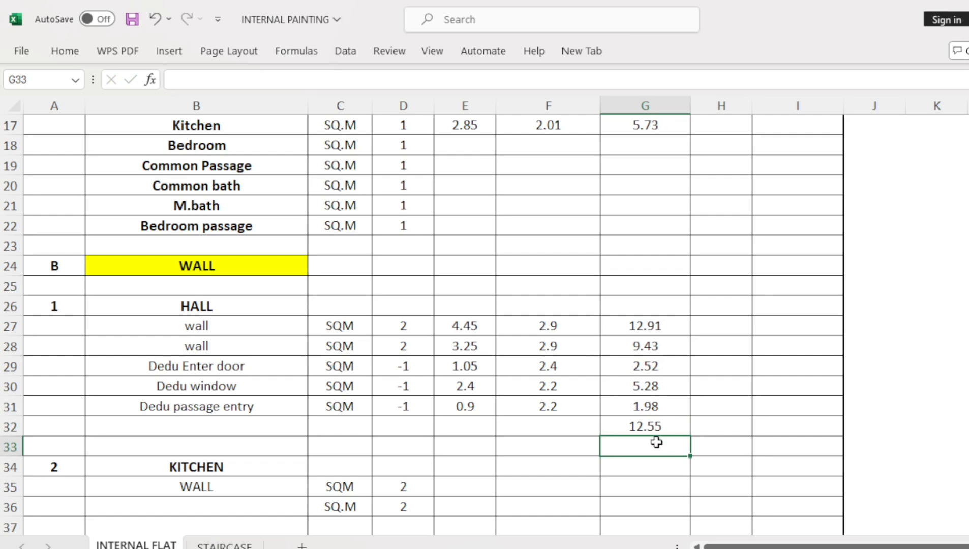
Step: Put parentheses around the two wall quantities in the G32 formula, making it =(G27+G28)-G29-G30-G31
double_click(657, 425)
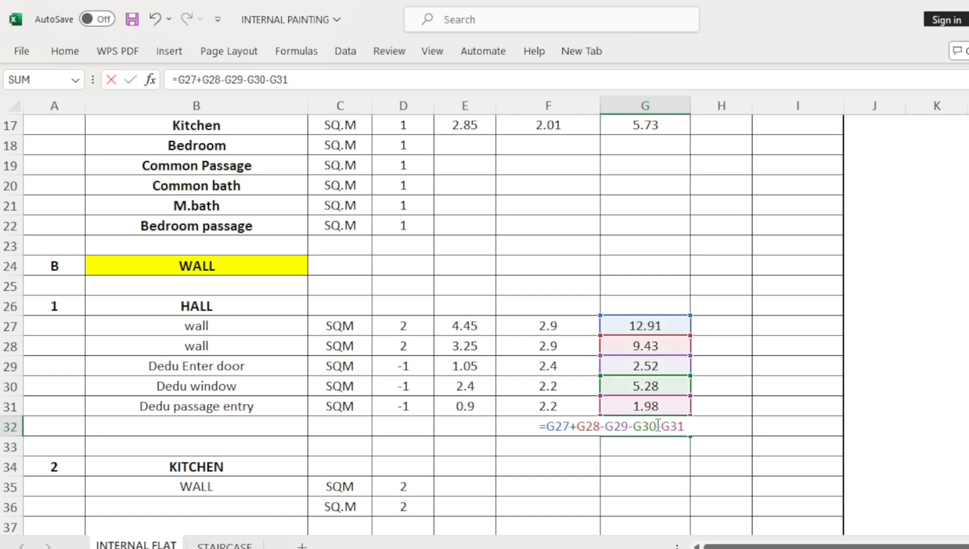
click(600, 426)
text())
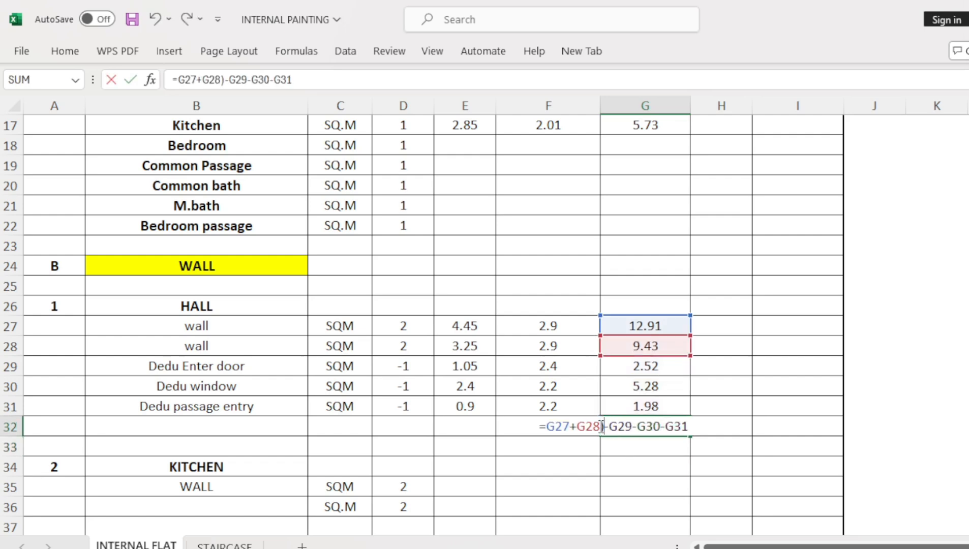
click(546, 426)
text())
key(BackSpace)
text(()
key(BackSpace)
text(9)
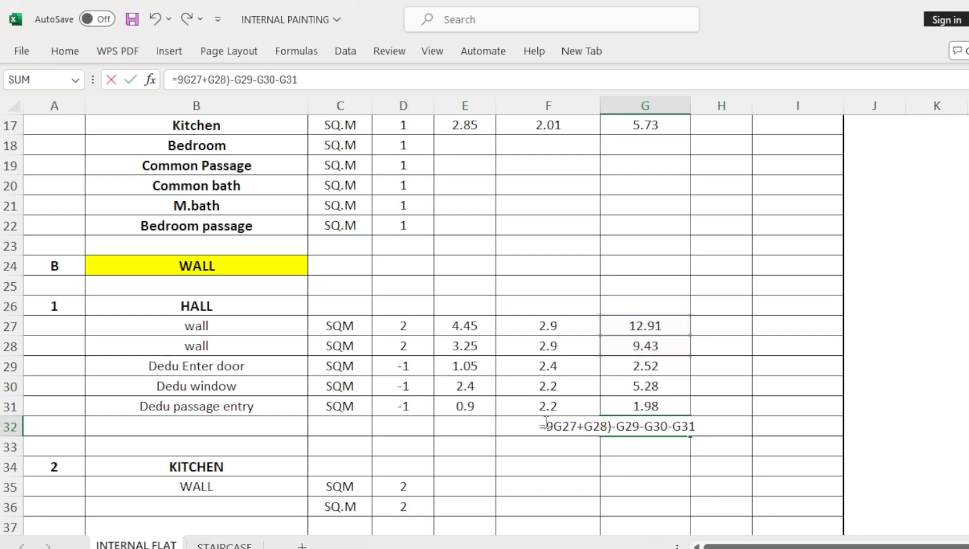
key(BackSpace)
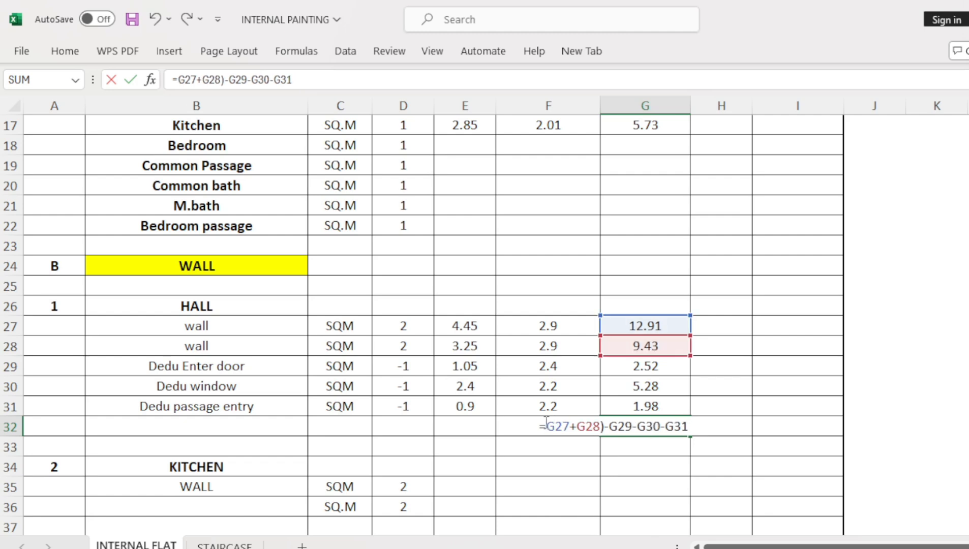
text(()
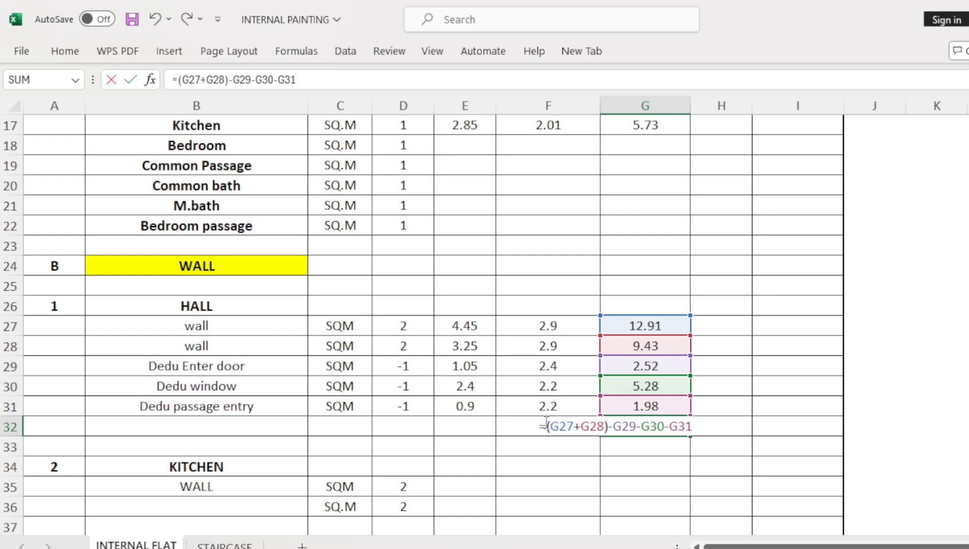
key(Return)
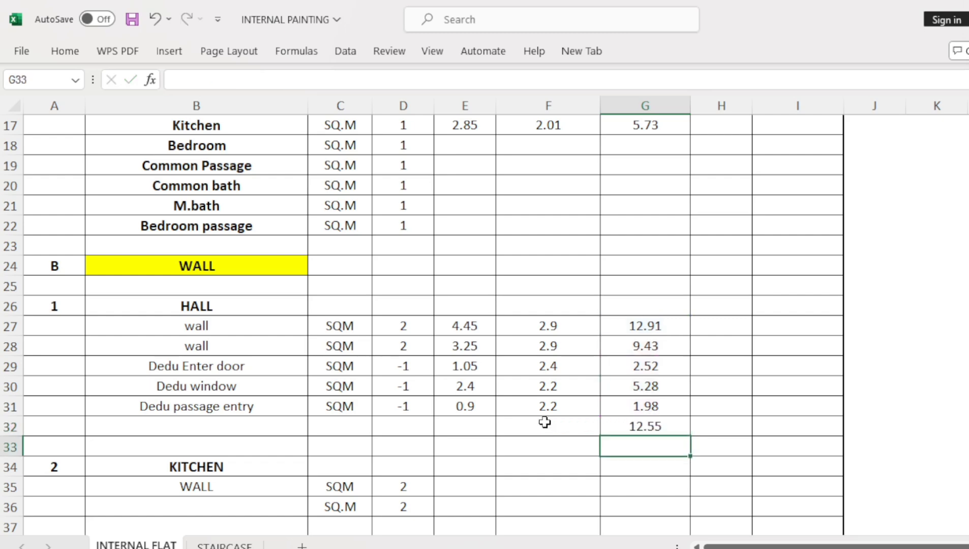
Step: Make the HALL net total in G32 bold and check its formula
double_click(649, 425)
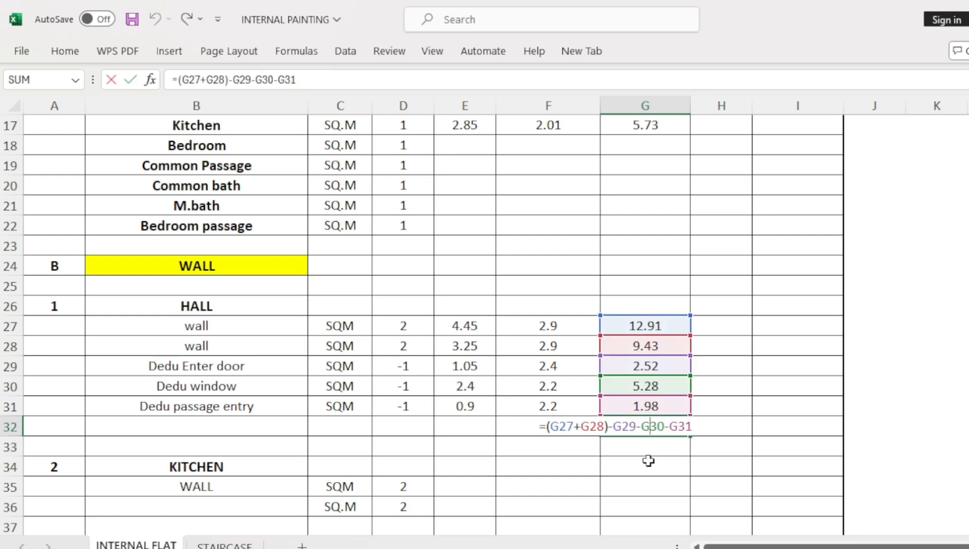
key(Escape)
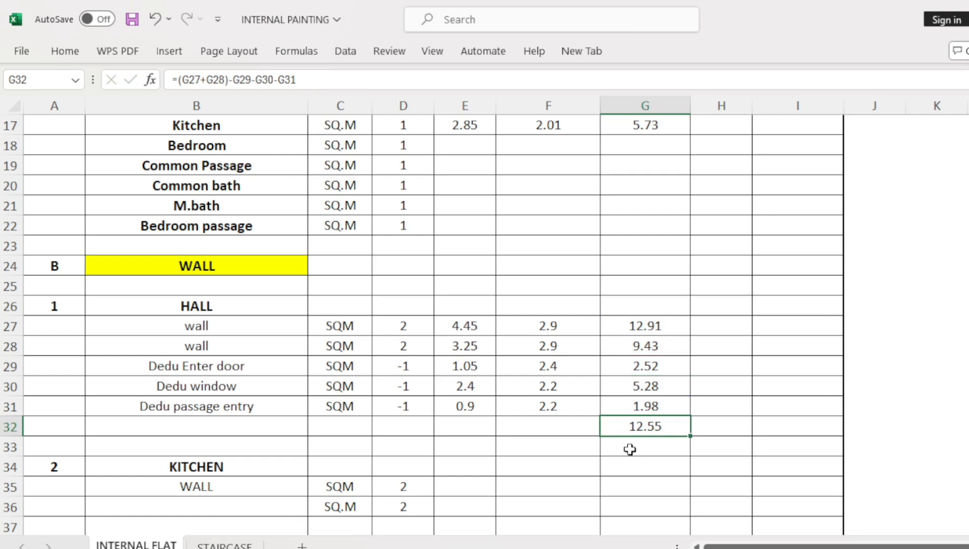
click(65, 50)
click(103, 110)
double_click(643, 428)
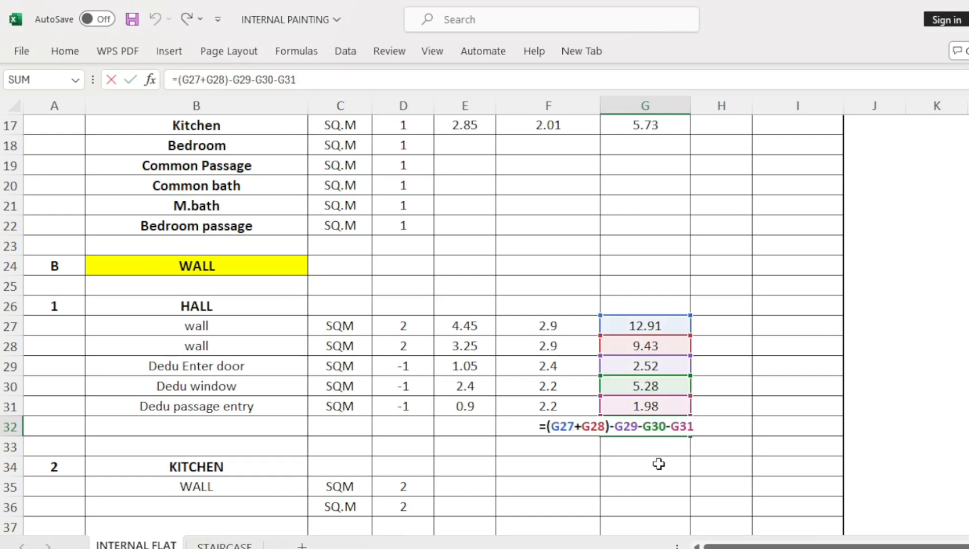
key(Escape)
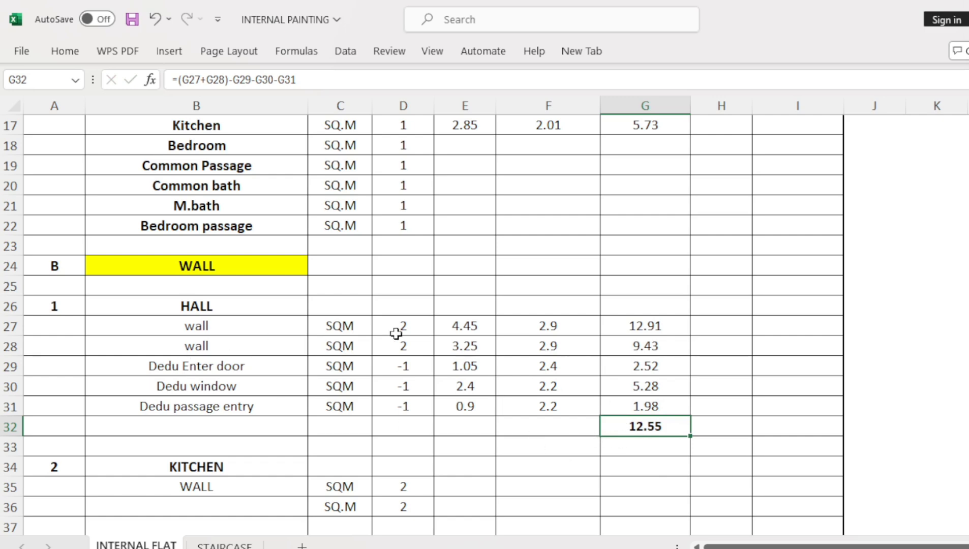
Step: Switch to AutoCAD, end the running dimension command while checking the kitchen dimensions, and return to Excel
scroll(442, 404, down, 2)
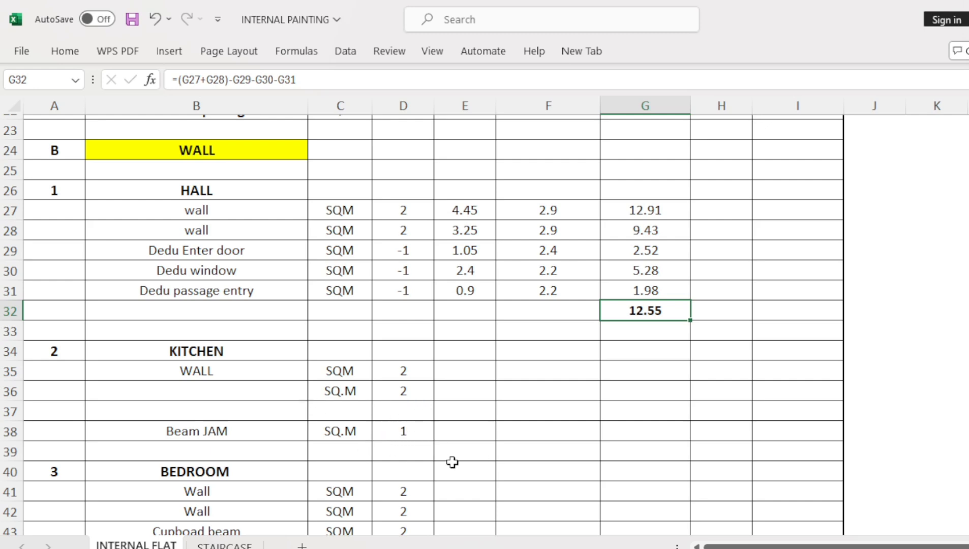
key(alt+Tab)
drag(480, 294, 462, 338)
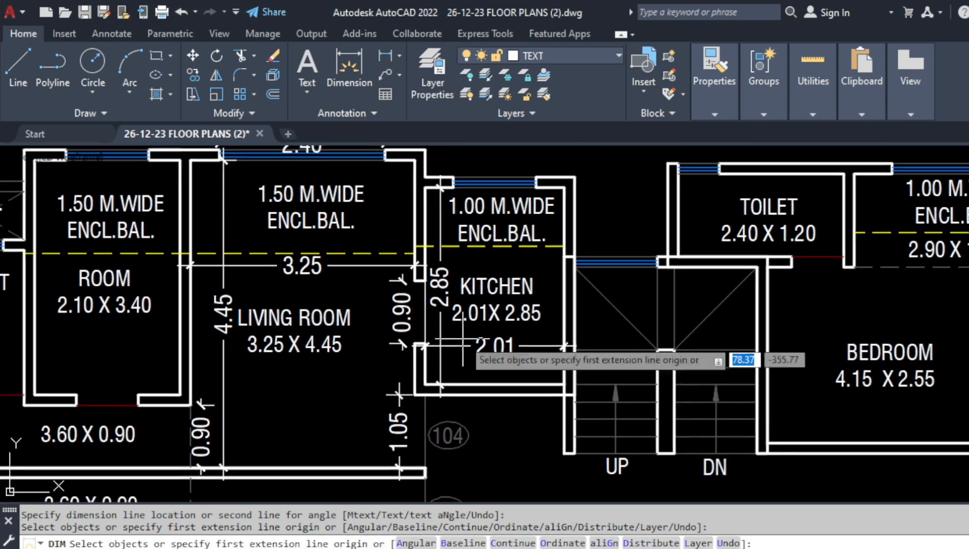
key(Escape)
key(Escape)
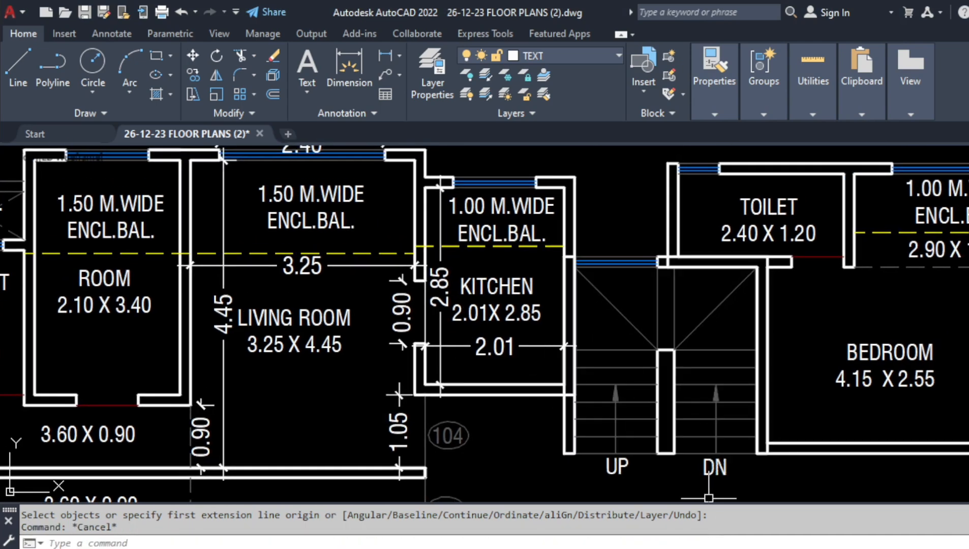
key(alt+Tab)
Step: Enter length 2.85 and height 2.9 in the KITCHEN's first WALL row, E35 and F35
scroll(465, 411, up, 1)
scroll(465, 410, down, 2)
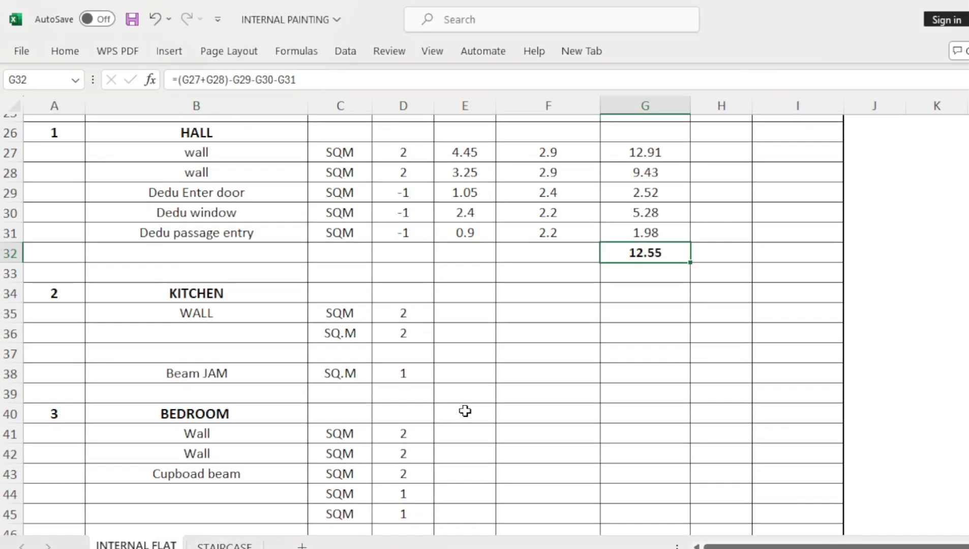
scroll(462, 333, up, 1)
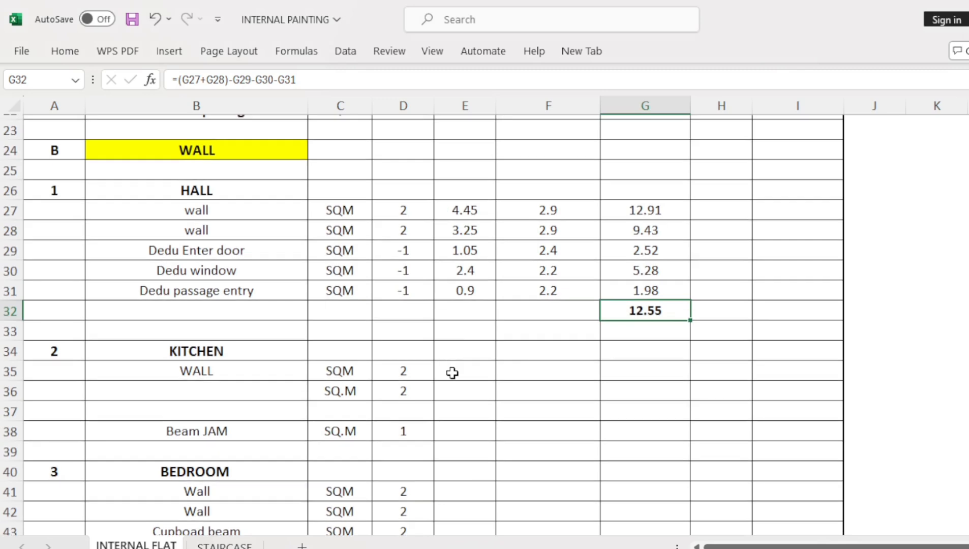
click(451, 373)
scroll(461, 393, up, 3)
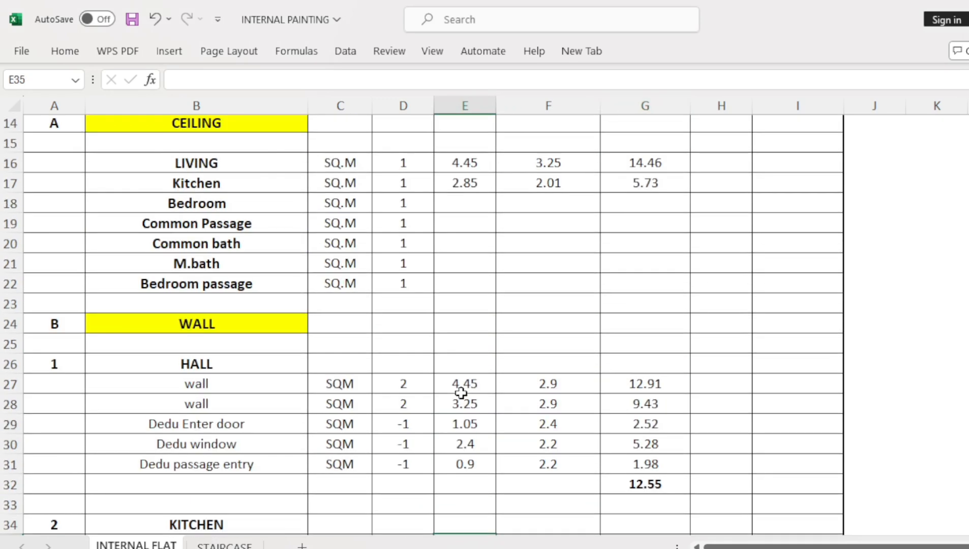
scroll(461, 393, down, 2)
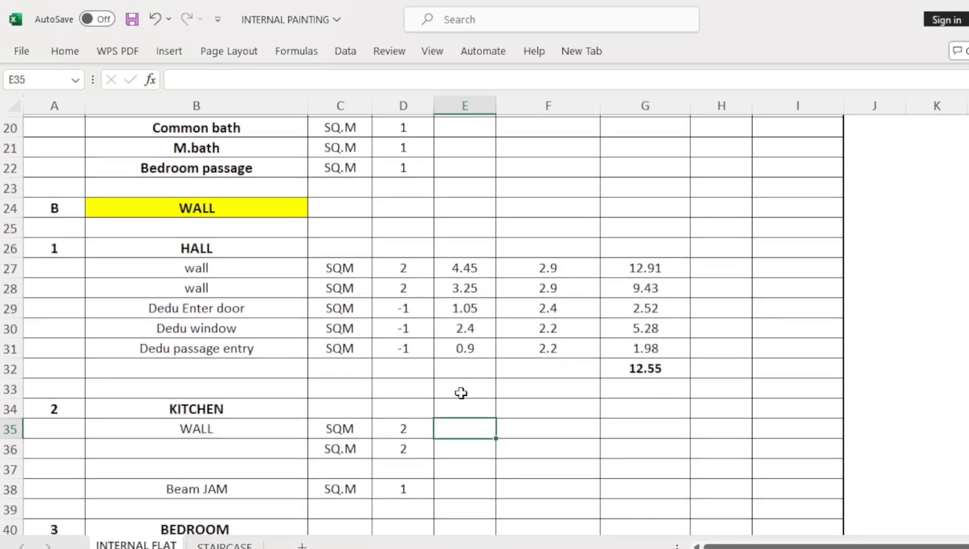
text(2.85)
key(Tab)
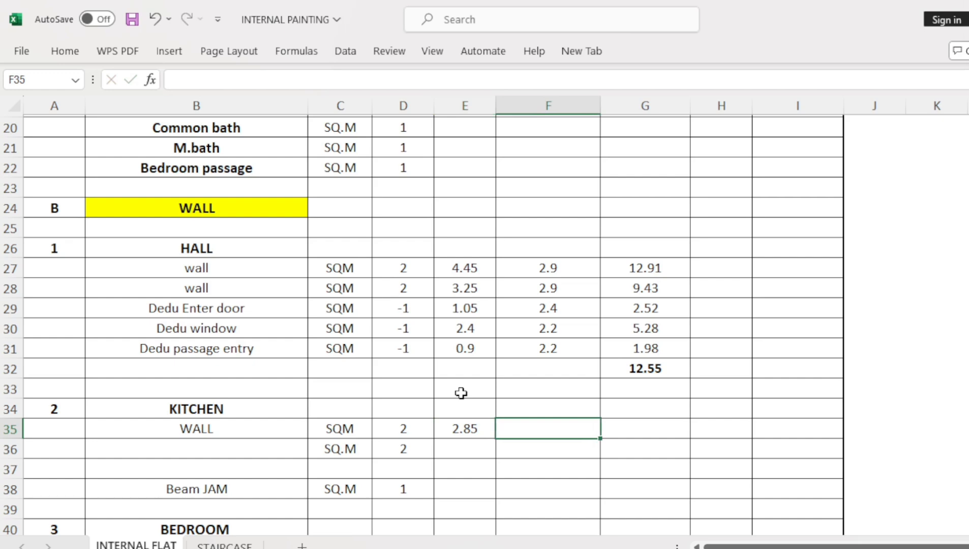
text(2.9)
key(Tab)
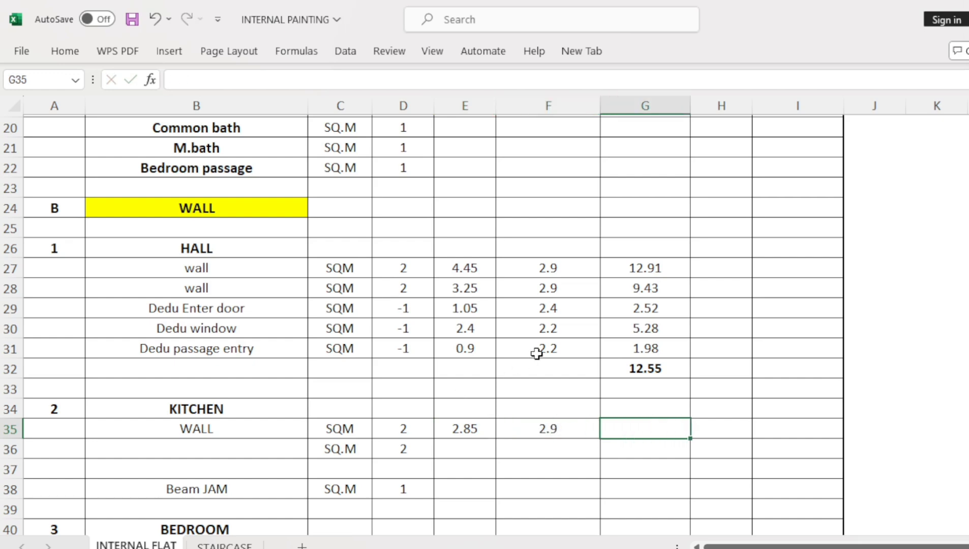
Step: Calculate the first KITCHEN wall quantity in G35 with =E35*F35
click(640, 264)
double_click(623, 426)
text(=)
click(452, 429)
text(*)
click(559, 427)
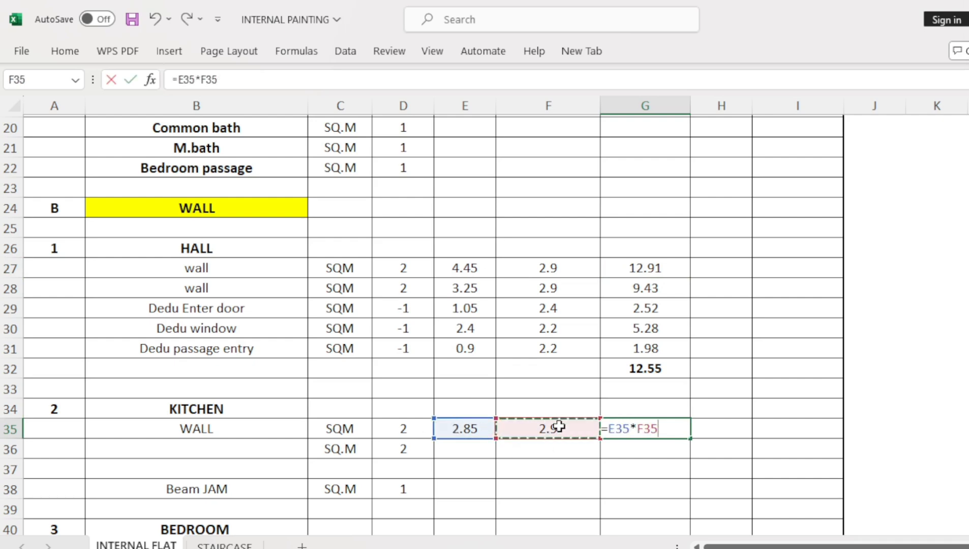
key(Return)
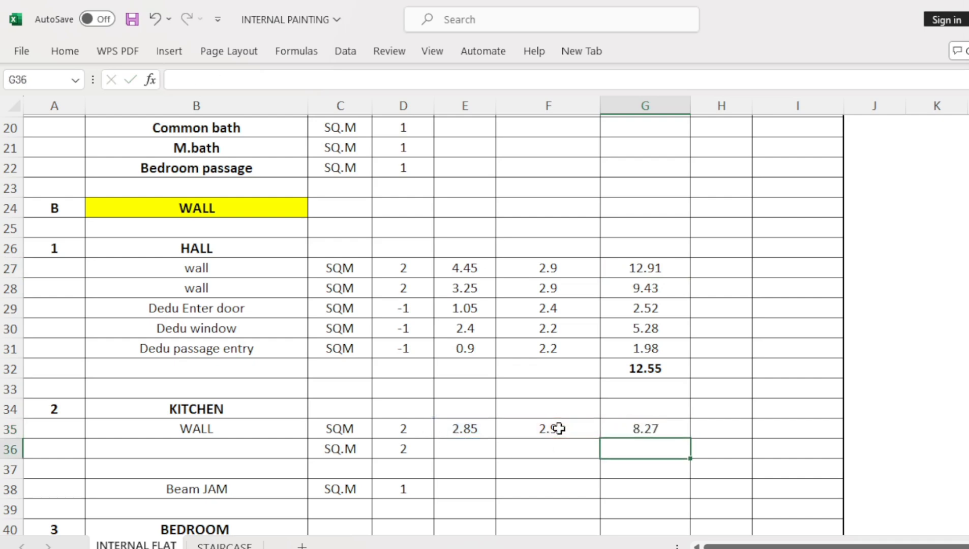
Step: Enter length 2.01 and height 2.9 in E36 and F36, and fill the G35 quantity formula down to G36
click(463, 452)
scroll(505, 449, up, 2)
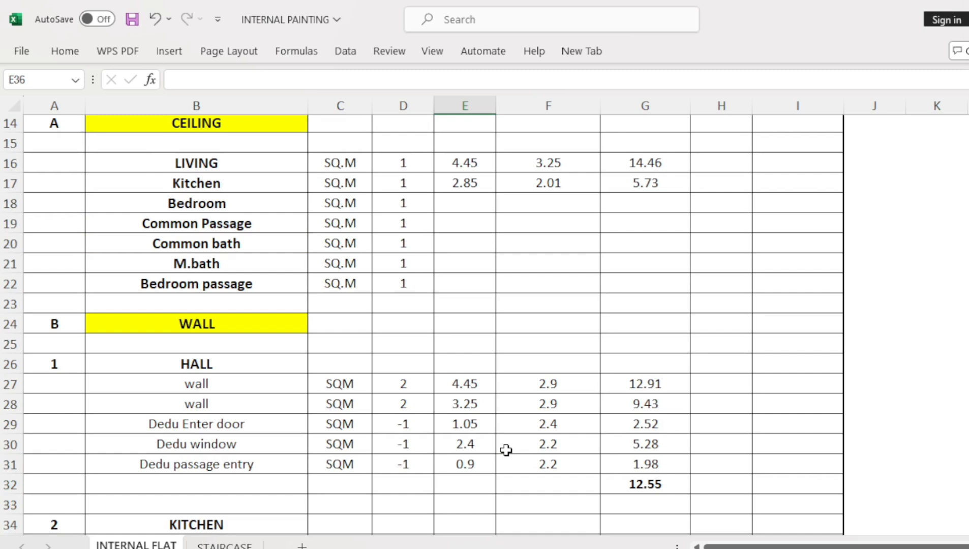
scroll(505, 450, down, 2)
text(2.0)
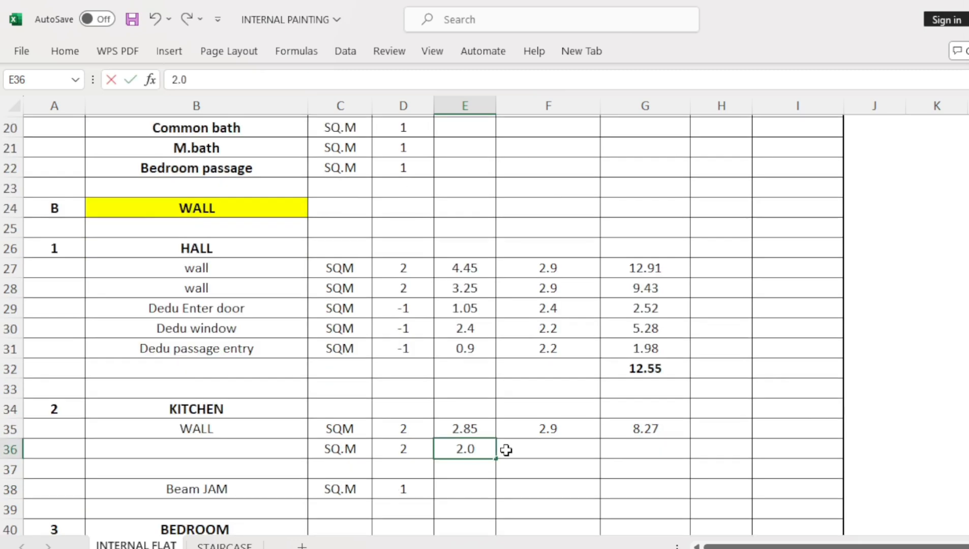
text(1)
key(Tab)
text(2)
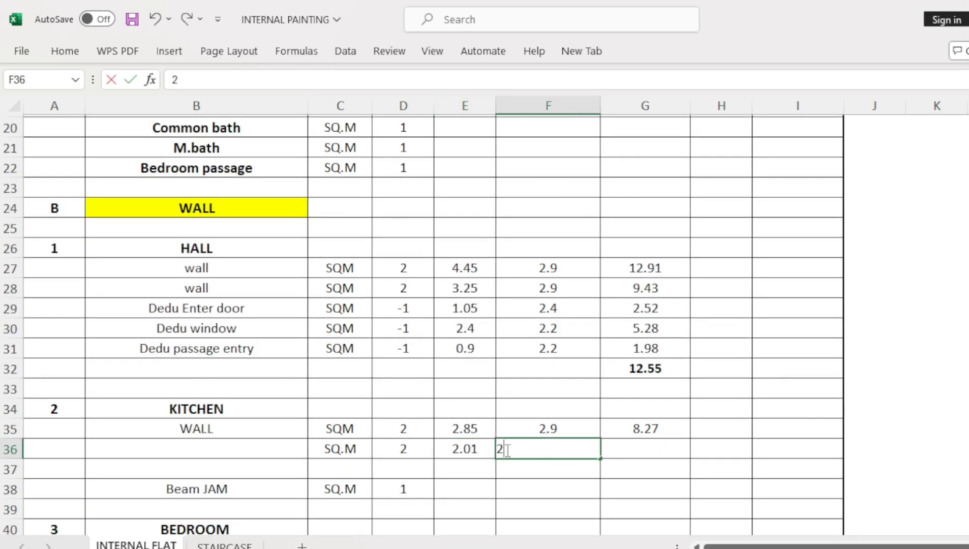
text(.9)
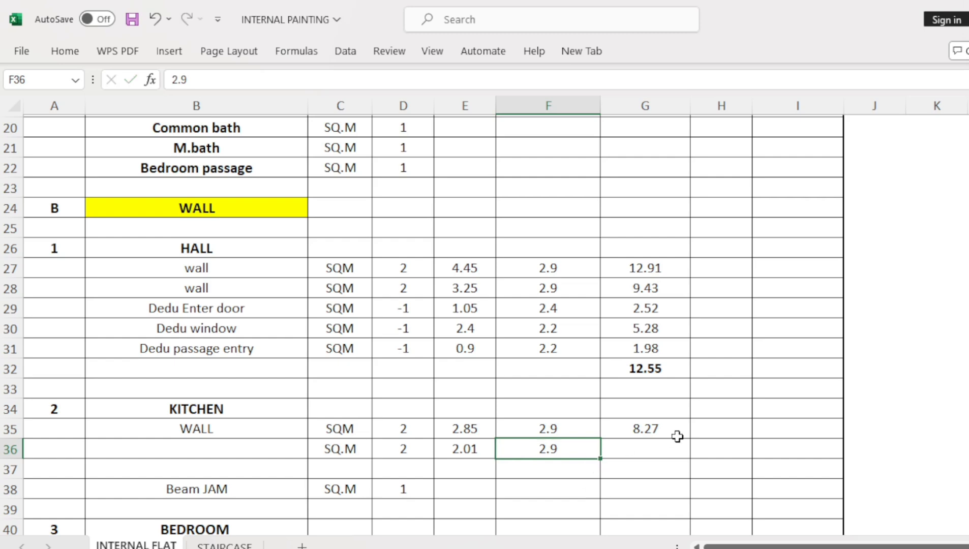
click(677, 435)
double_click(690, 438)
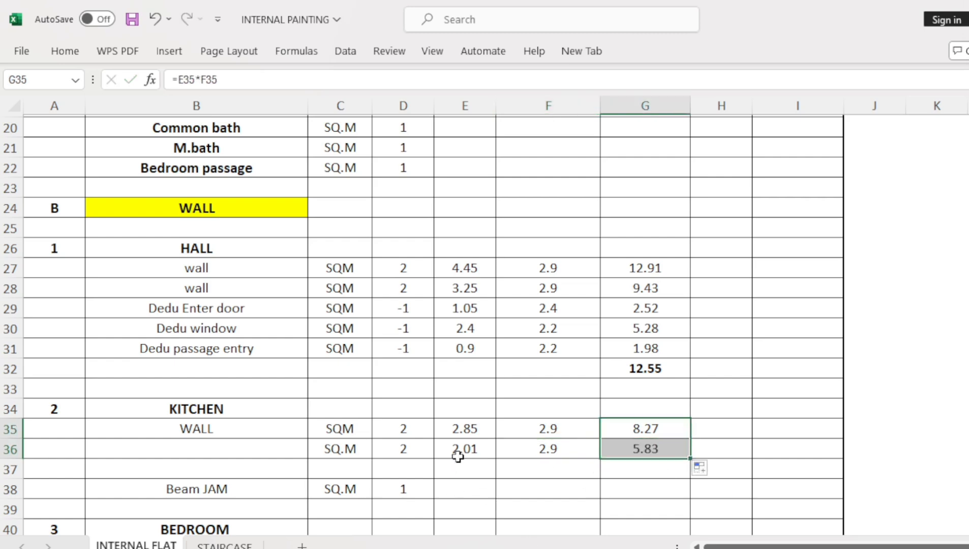
Step: Compare the kitchen dimensions on the AutoCAD floor plan with the KITCHEN wall rows in Excel, and select the Beam JAM quantity cell G38
mouse_move(671, 548)
click(670, 511)
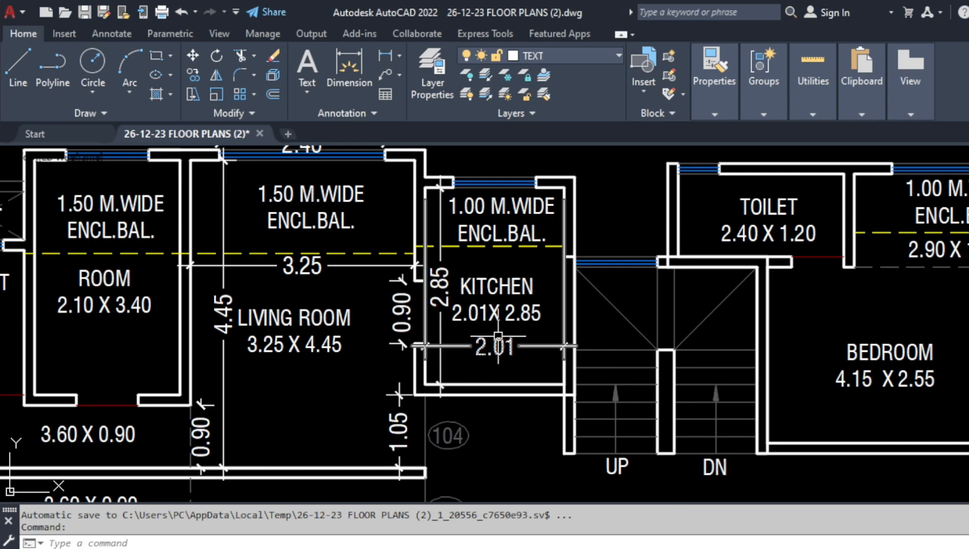
mouse_move(730, 547)
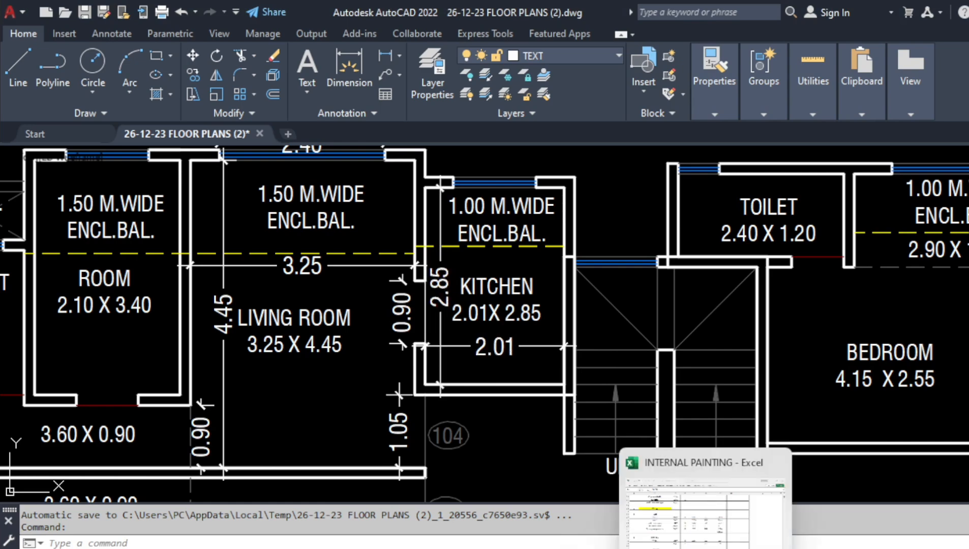
click(730, 500)
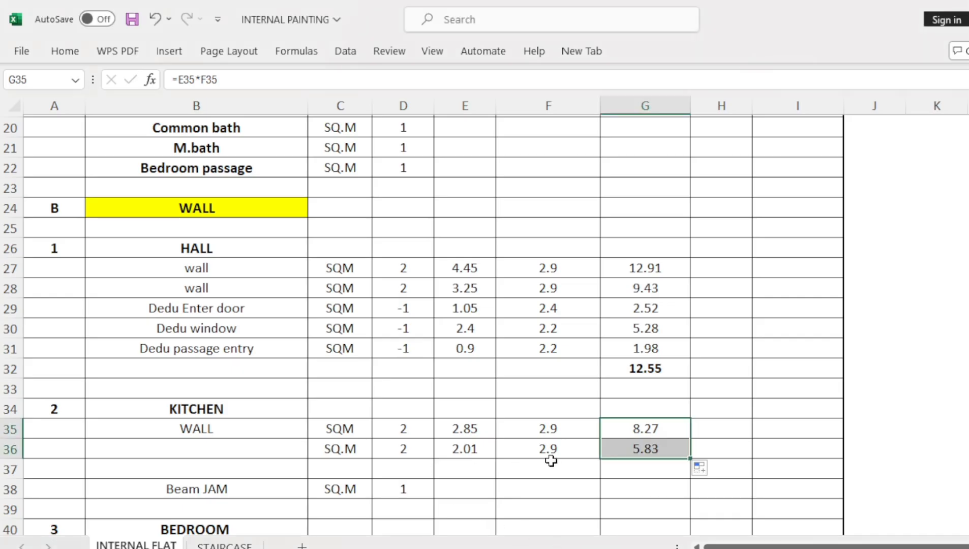
key(alt+Tab)
key(alt+Tab)
click(656, 487)
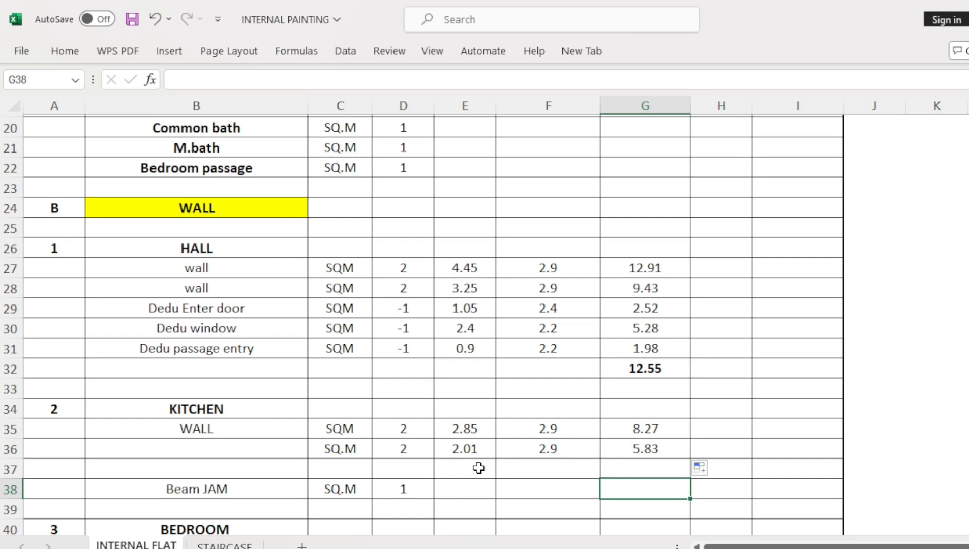
scroll(478, 468, down, 1)
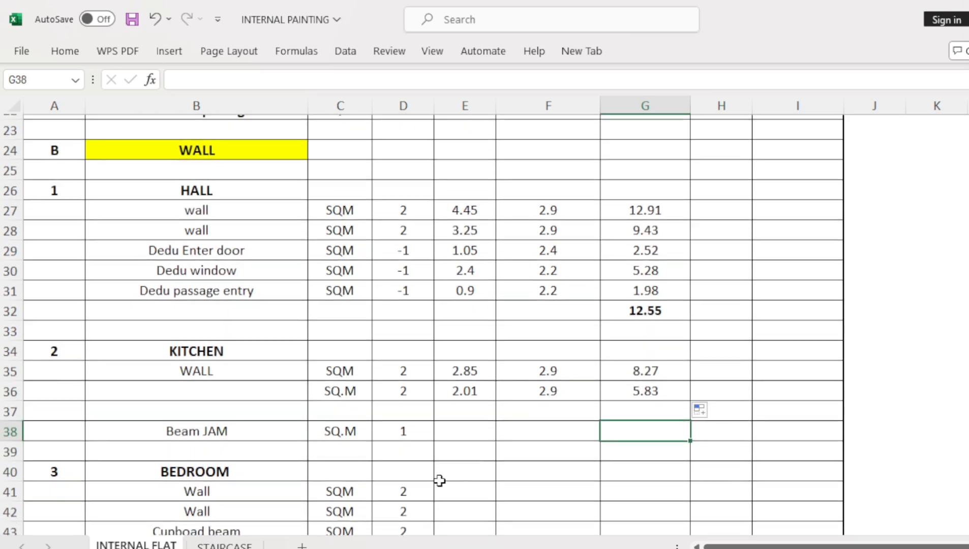
right_click(20, 415)
click(48, 255)
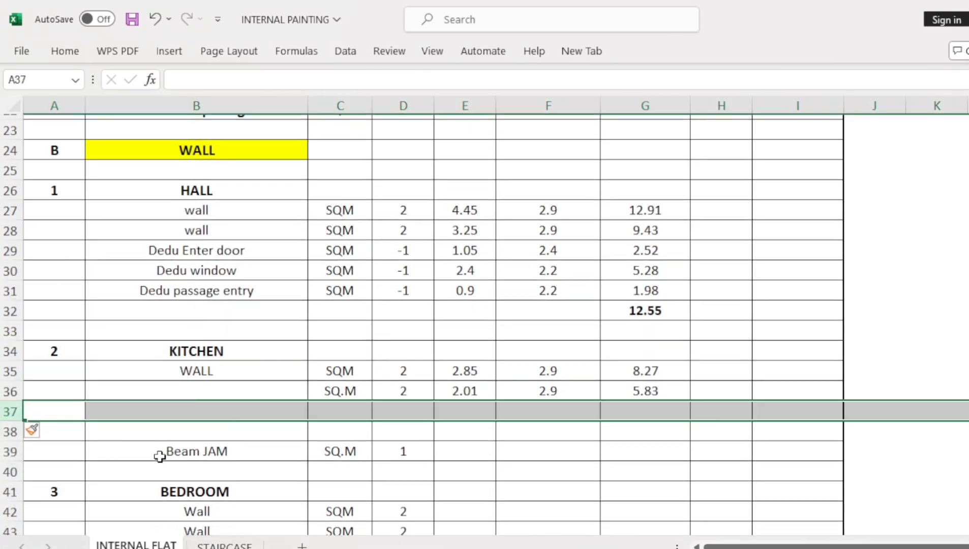
click(155, 18)
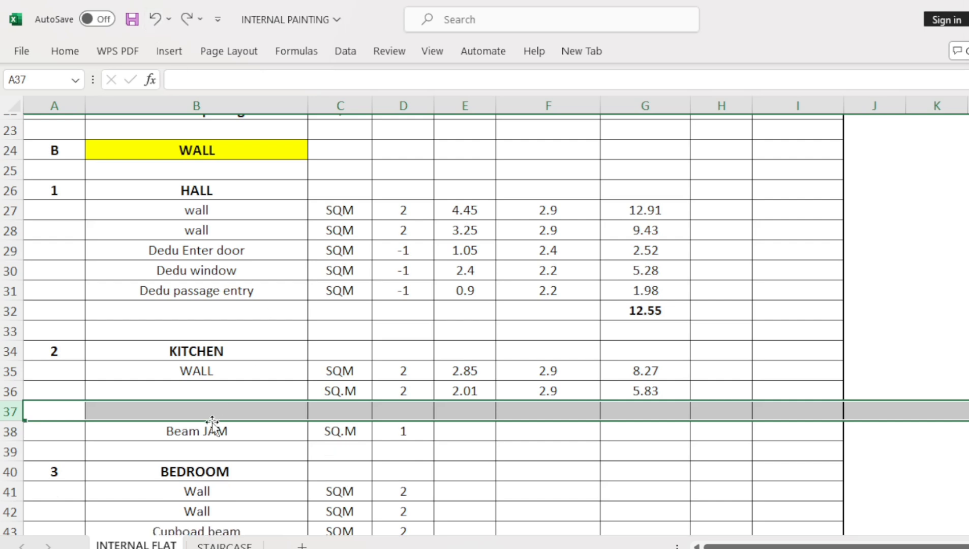
Step: Move the Beam JAM entry B38:D38 up one row to B37:D37, directly below the KITCHEN wall rows
click(208, 440)
drag(207, 436, 386, 431)
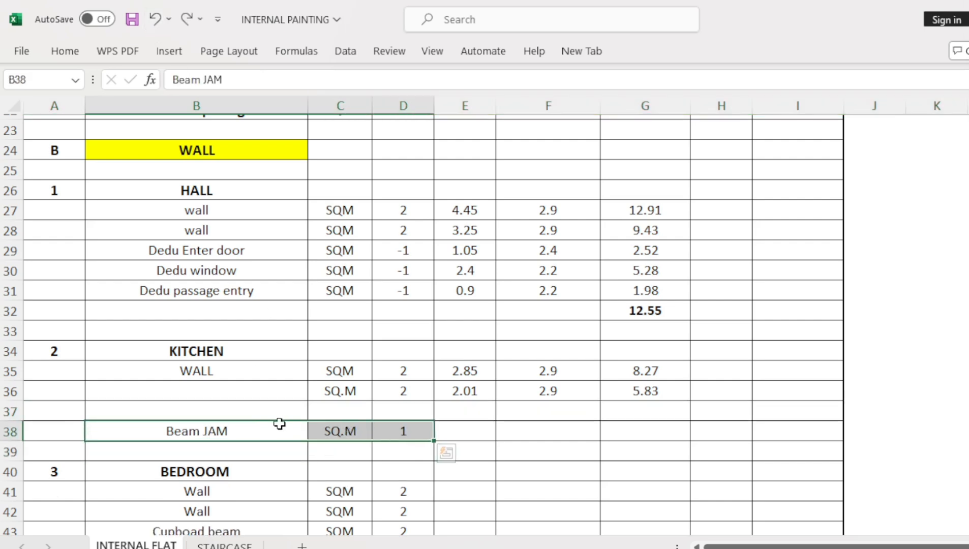
drag(264, 424, 263, 412)
click(335, 465)
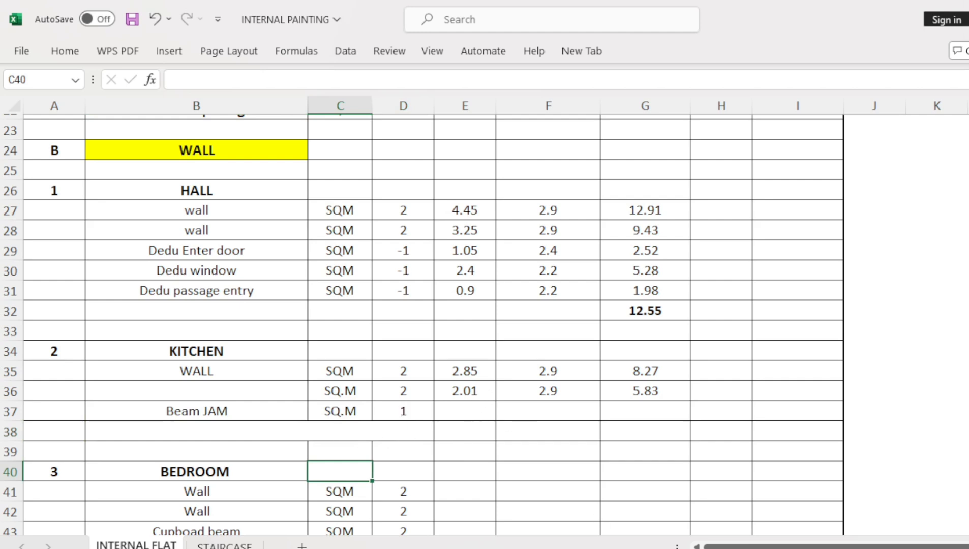
Step: Switch to AutoCAD and delete the 2.85 and 2.01 dimensions inside the kitchen on the floor plan
click(544, 548)
key(Escape)
key(Escape)
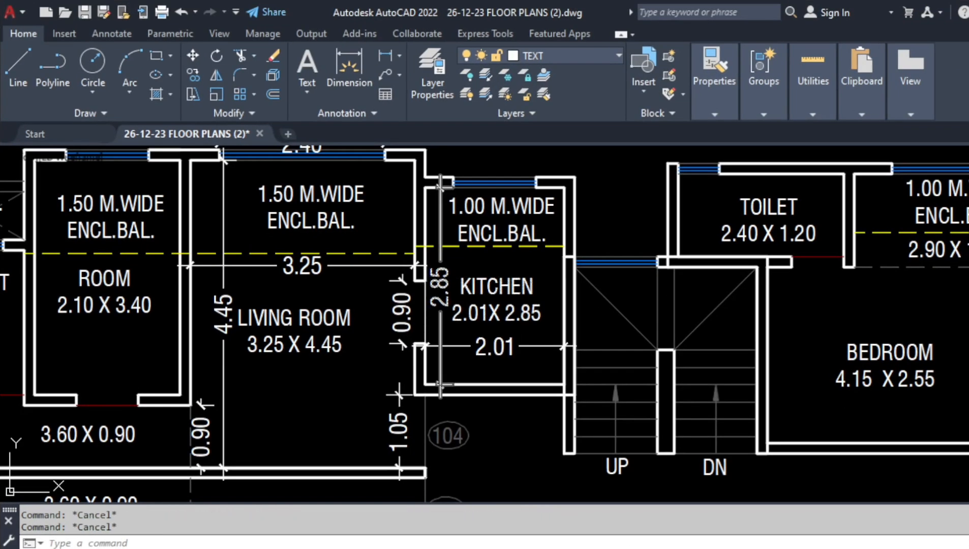
click(440, 272)
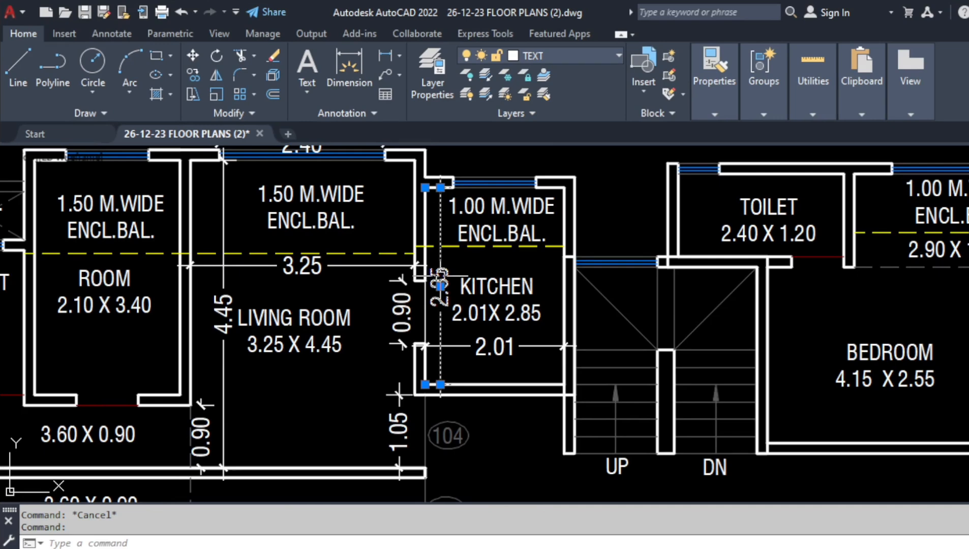
key(Delete)
Step: Draw a straight vertical line inside the kitchen, parallel to its living room wall, from the window wall to the opposite wall
click(12, 83)
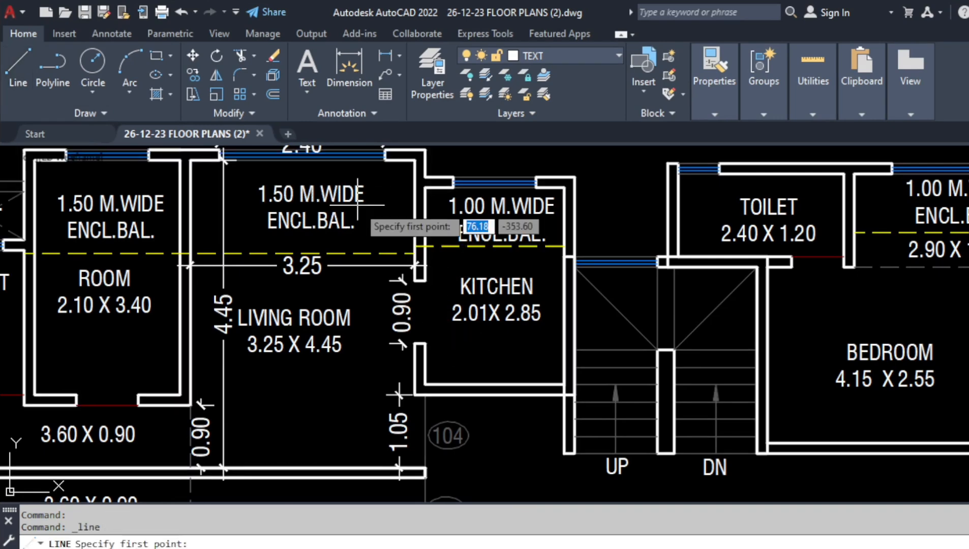
scroll(423, 206, up, 2)
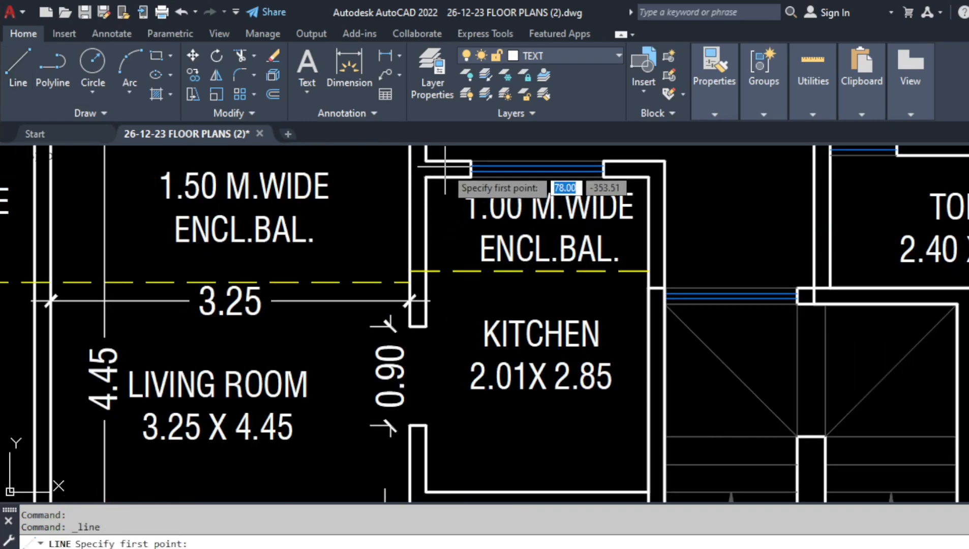
drag(435, 195, 438, 221)
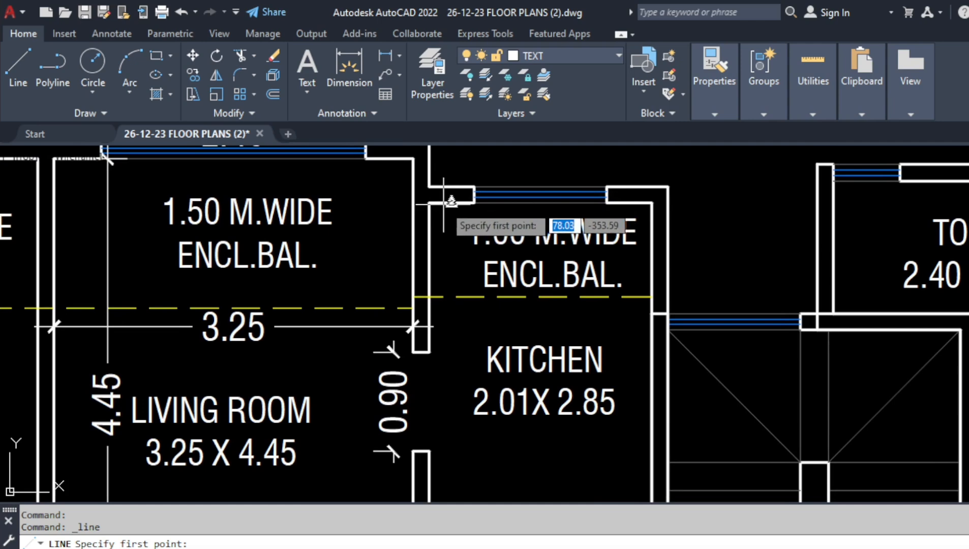
click(411, 204)
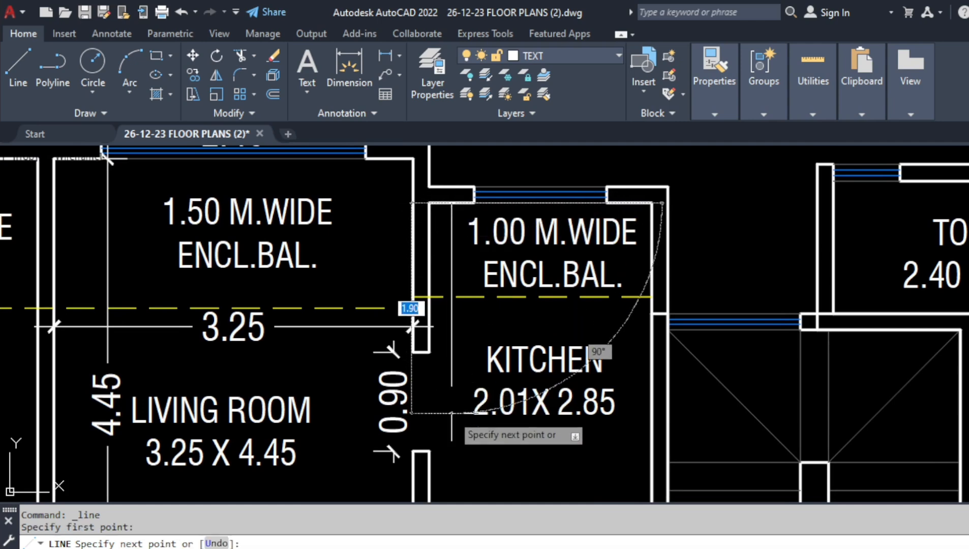
key(F8)
drag(446, 462, 437, 363)
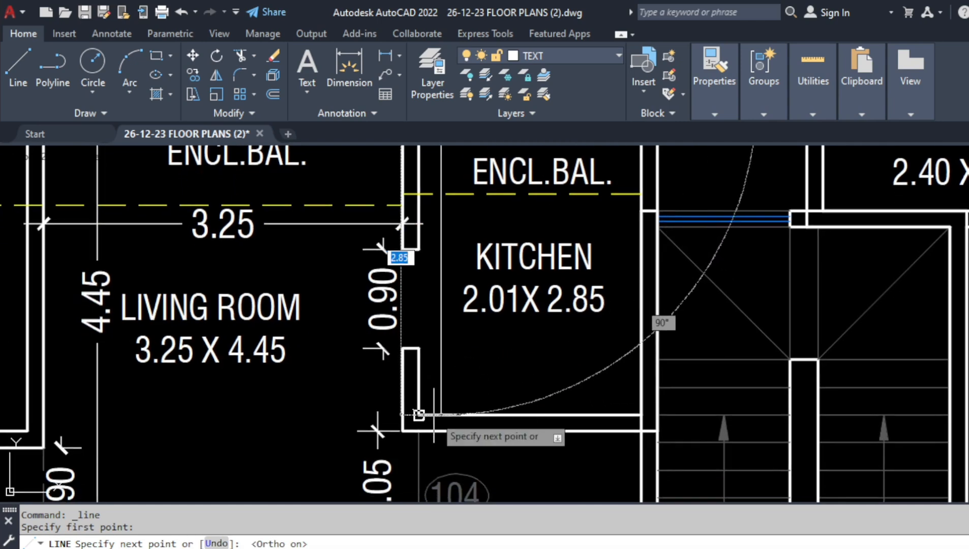
click(441, 447)
key(Escape)
click(442, 436)
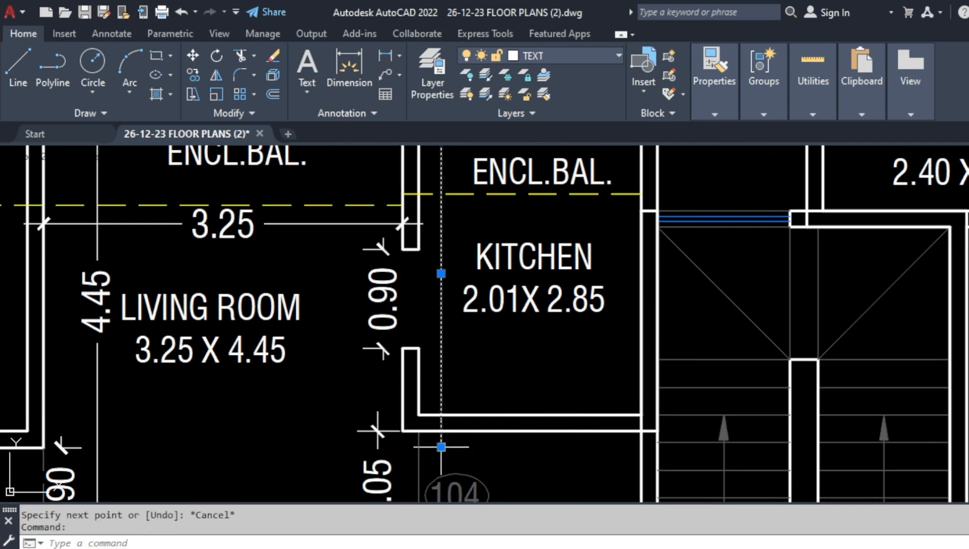
click(442, 448)
key(Escape)
scroll(441, 414, down, 4)
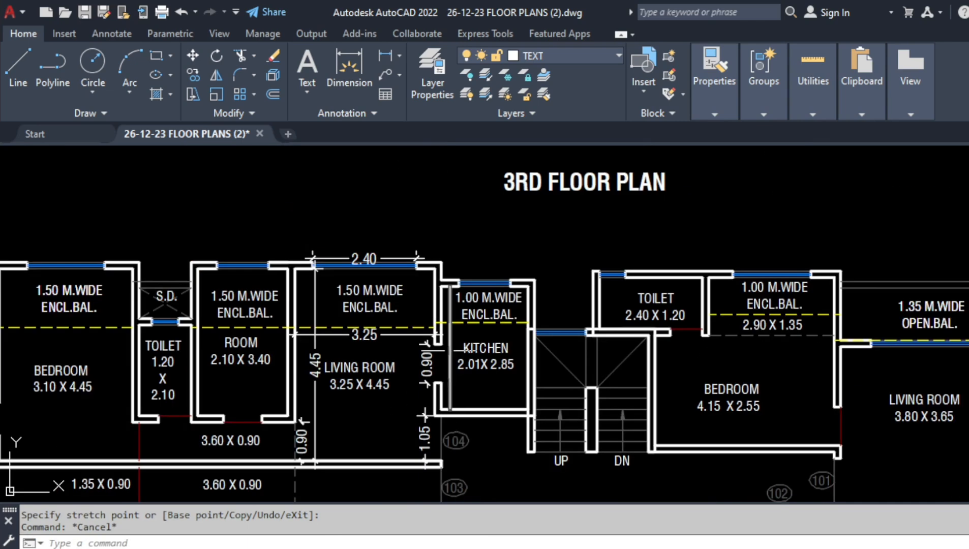
scroll(443, 311, up, 5)
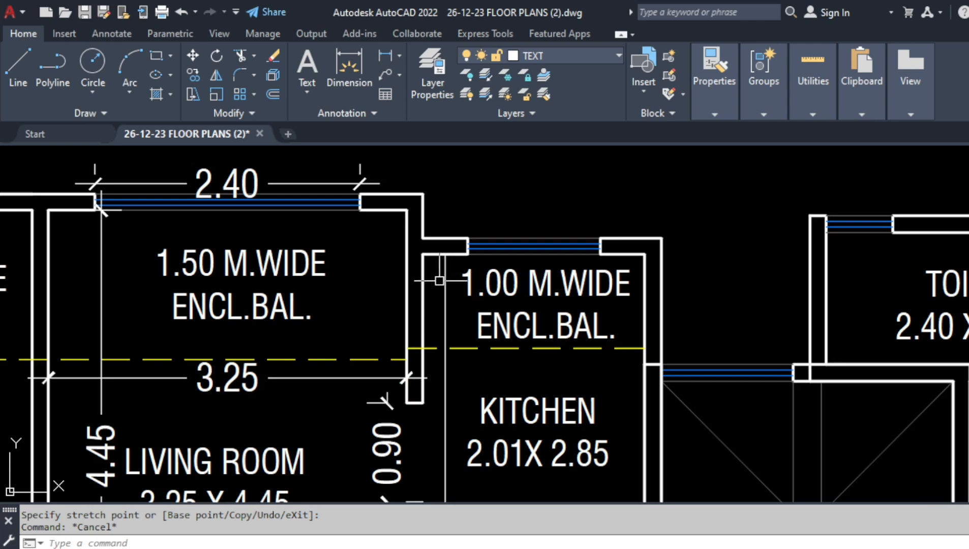
scroll(406, 325, down, 2)
key(Escape)
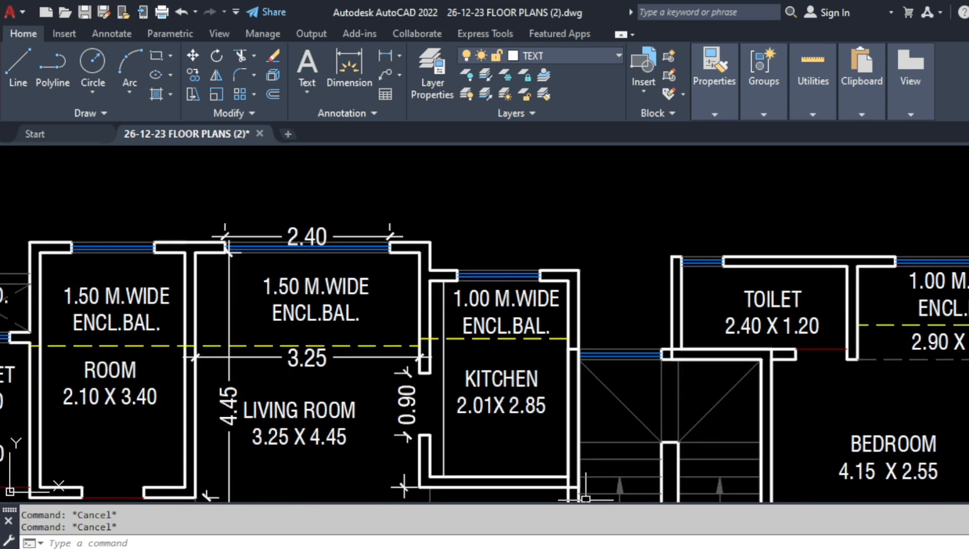
Step: Switch to Excel, enter 2.85 and 0.07 for Beam JAM in E37 and F37, and fill the quantity formula from G36 to G37
key(alt+Tab)
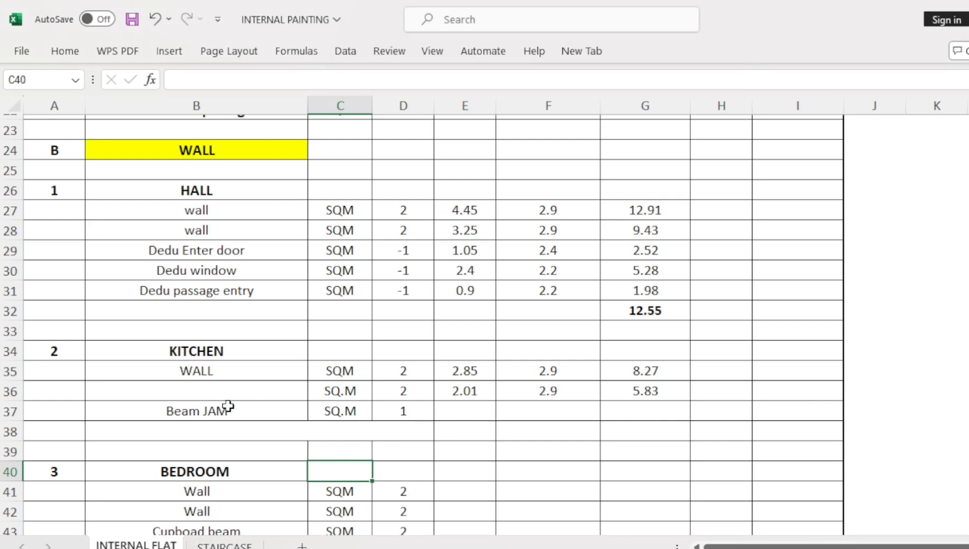
click(467, 406)
text(2.85)
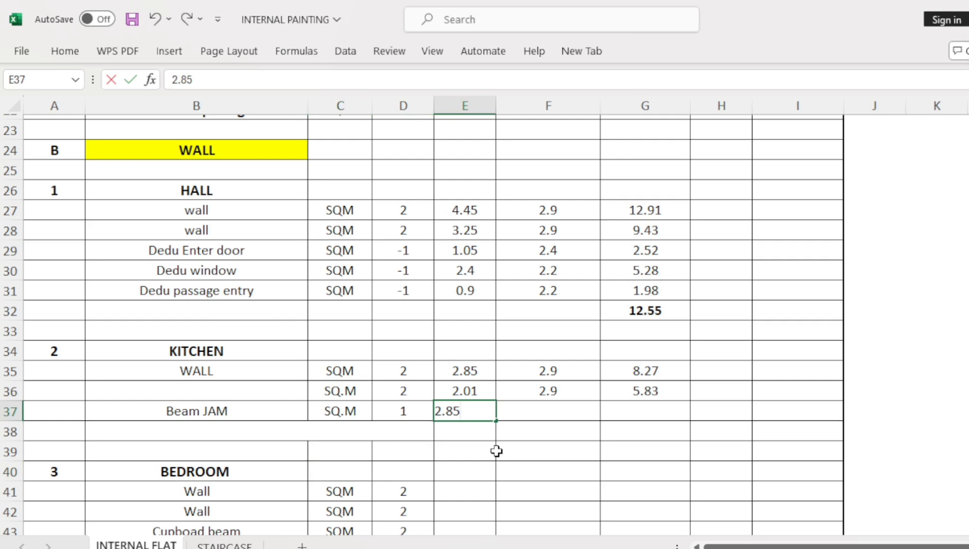
key(Tab)
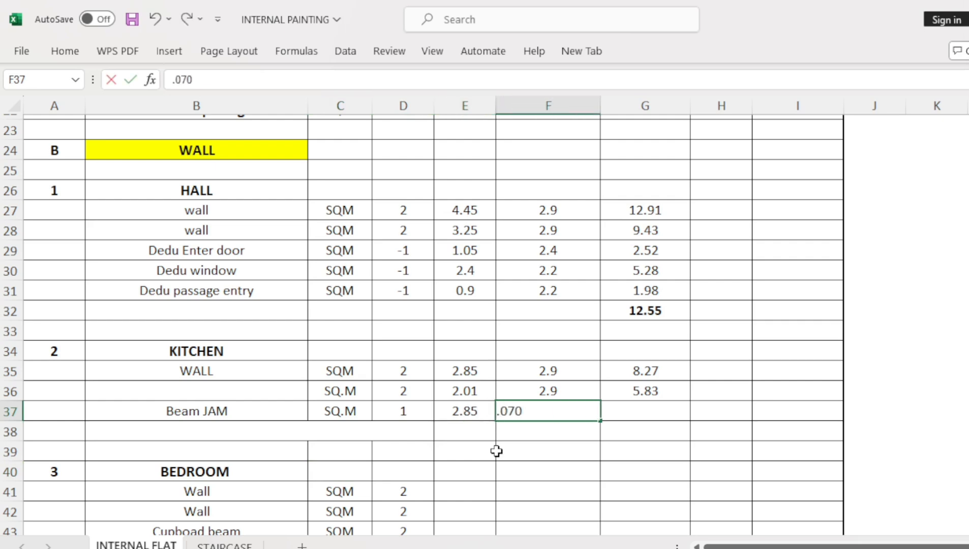
key(Return)
click(653, 387)
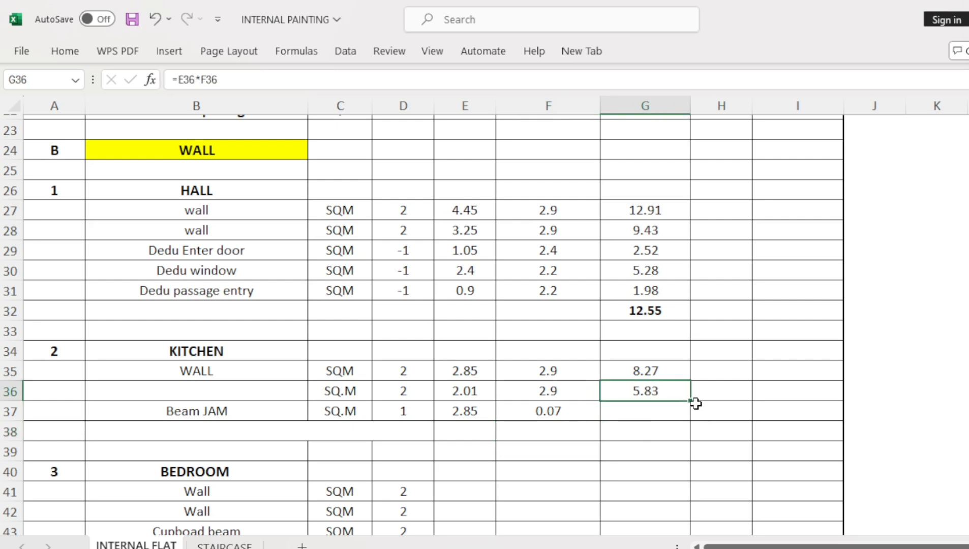
drag(692, 401, 686, 426)
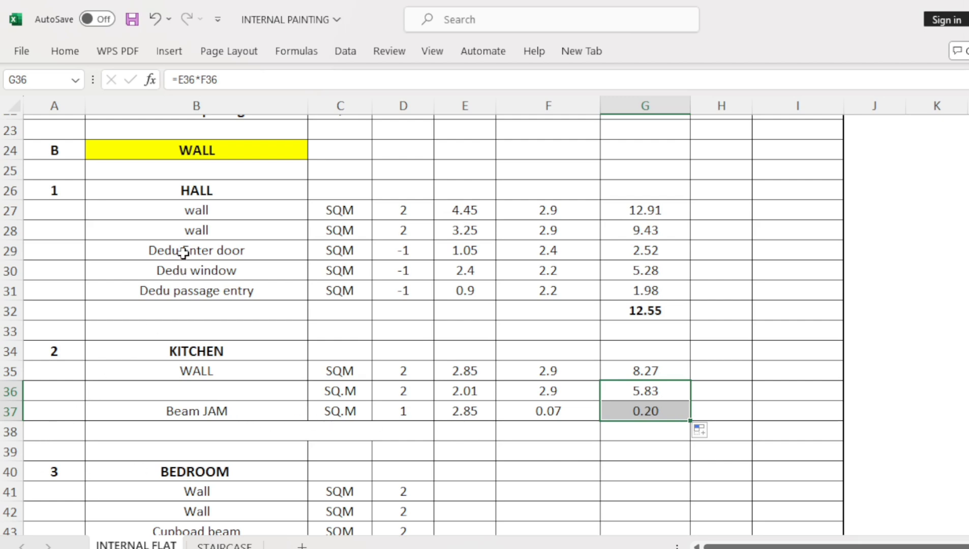
Step: Copy the Dedu passage entry label from B31 to B38 and fill the SQ.M unit from C37 down to C38
right_click(184, 290)
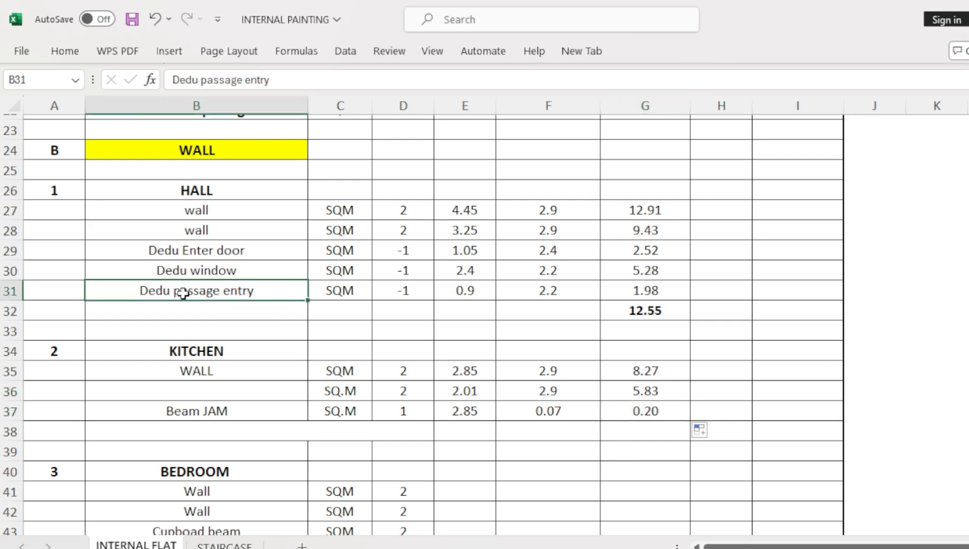
click(226, 61)
right_click(220, 433)
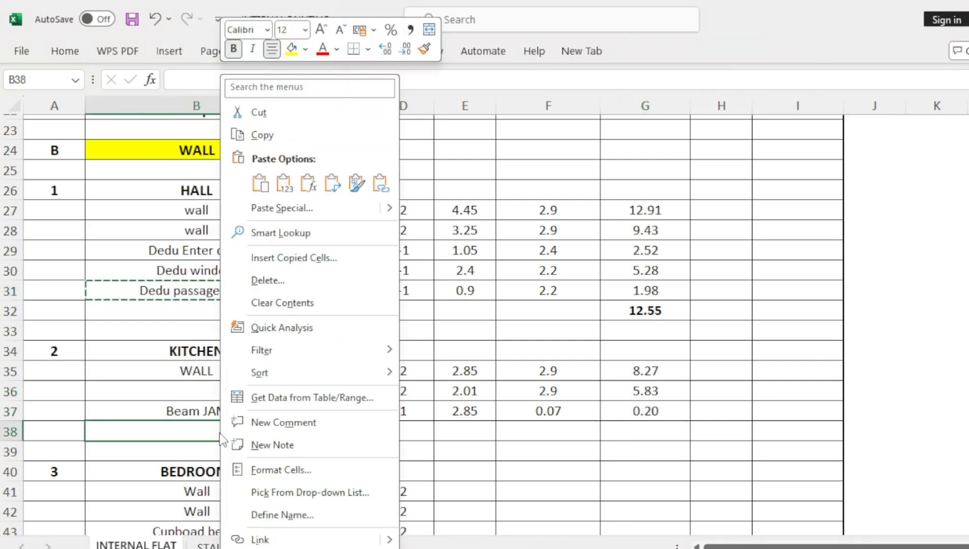
click(268, 197)
key(Escape)
click(359, 415)
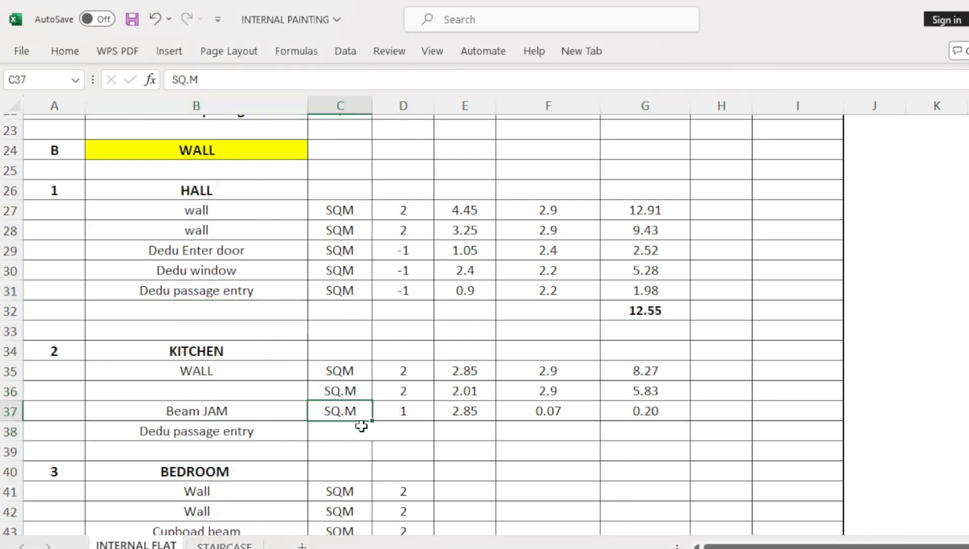
drag(374, 423, 375, 437)
Step: Enter 1 as the Dedu passage entry number in D38 and copy the cell formatting of D37 onto it
click(386, 434)
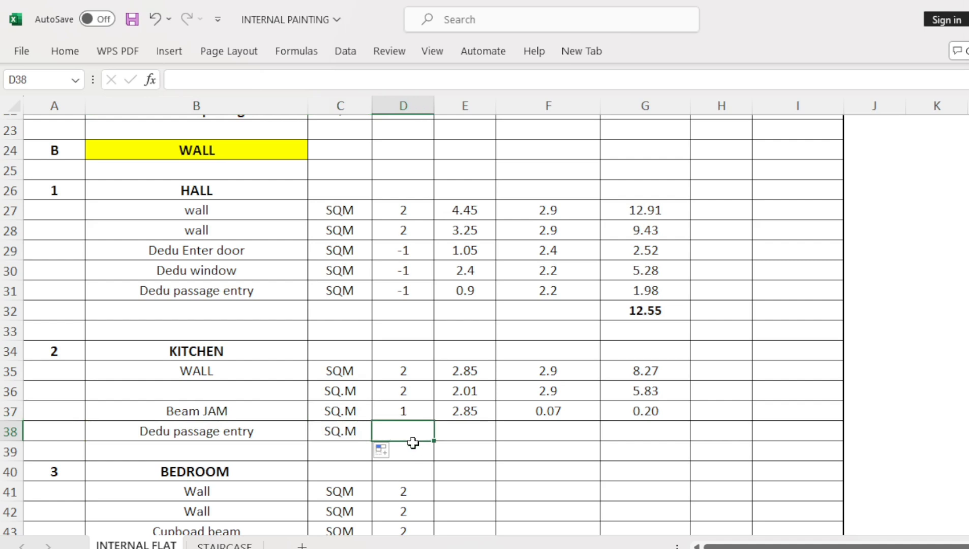
text(1)
key(Tab)
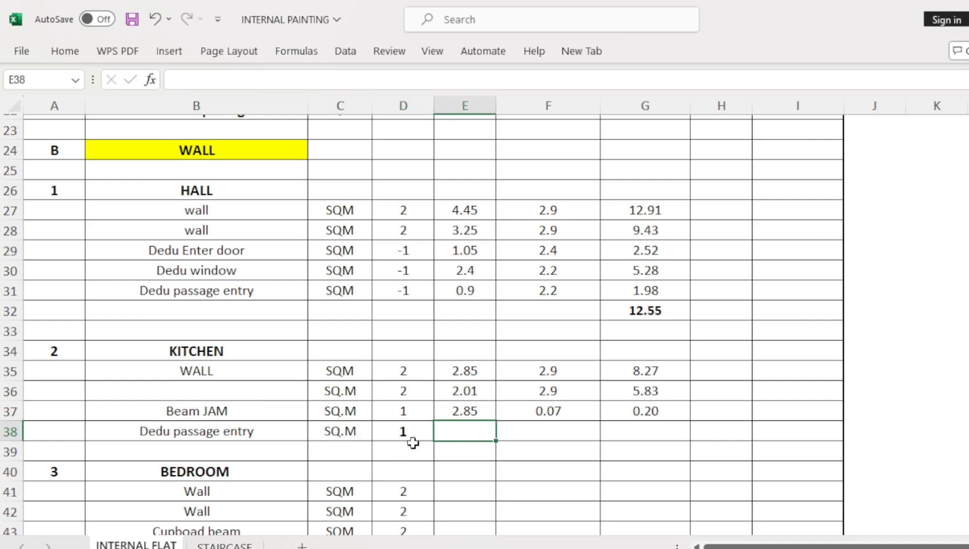
click(410, 408)
click(64, 51)
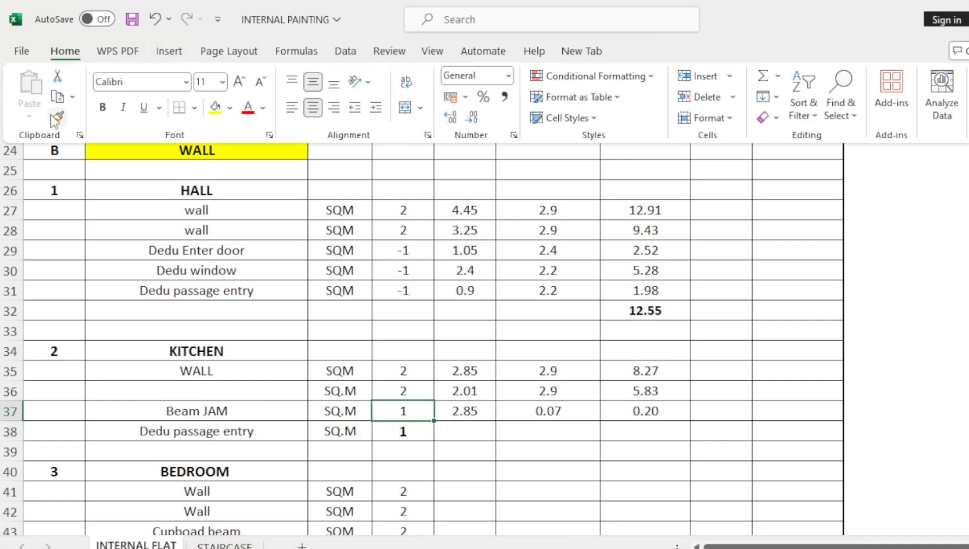
click(57, 117)
click(402, 432)
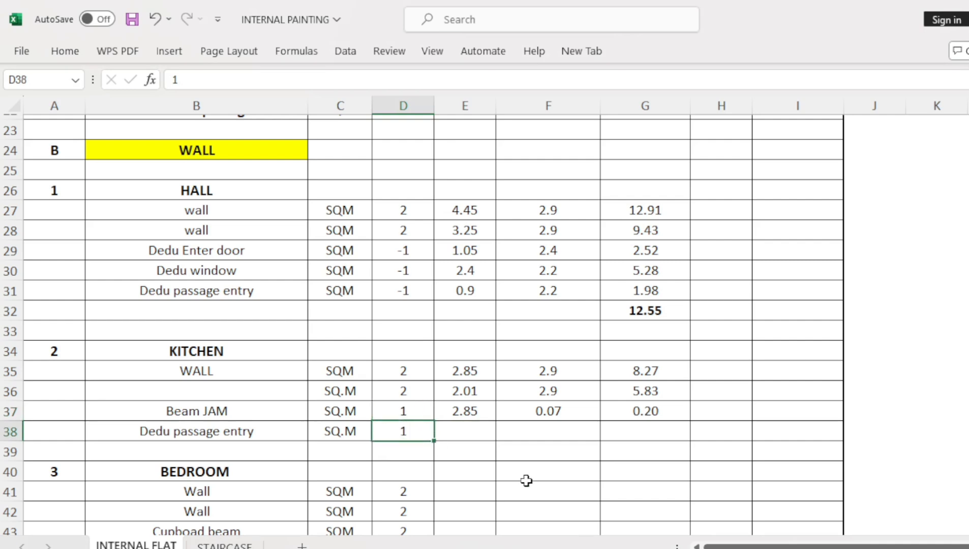
Step: Enter length 0.9 and height 2.2 for the kitchen's Dedu passage entry in E38 and F38
click(468, 432)
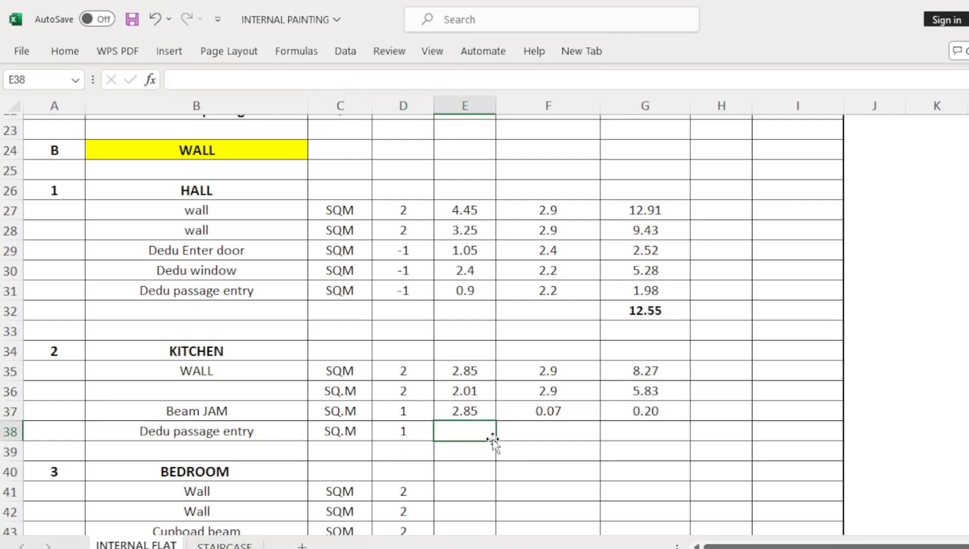
text(0.9)
key(Tab)
text(2.2)
key(Tab)
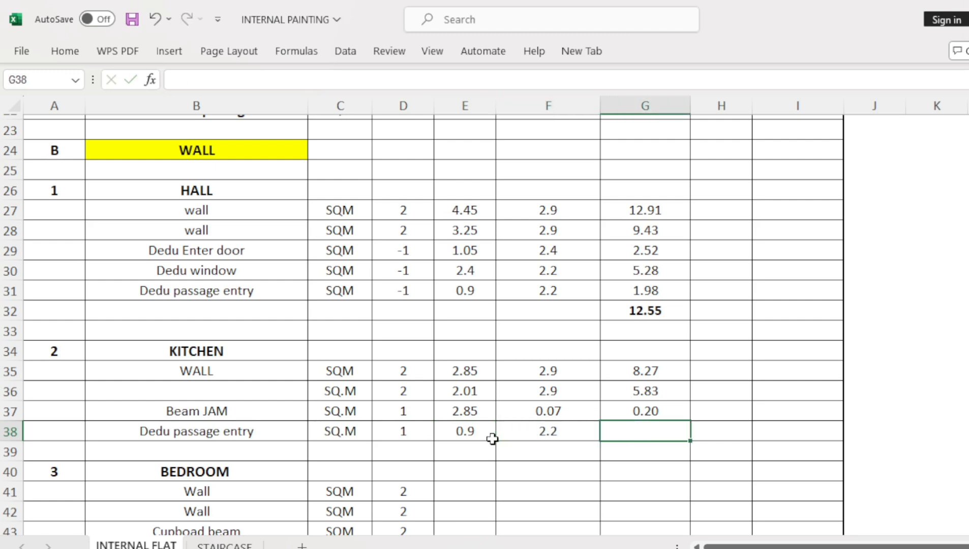
Step: Insert a row at row 39 and copy the Dedu window label from B30 into B39
right_click(14, 452)
click(48, 308)
click(162, 328)
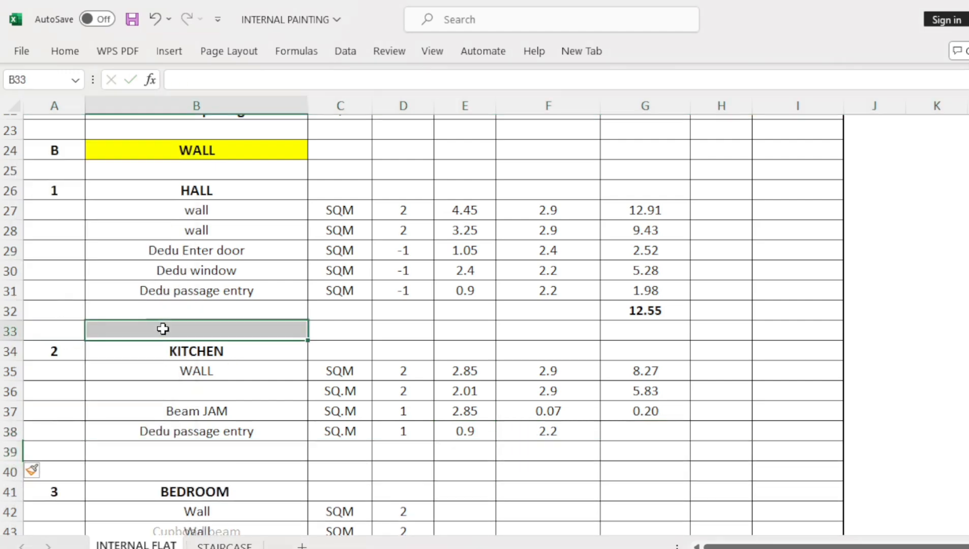
right_click(172, 273)
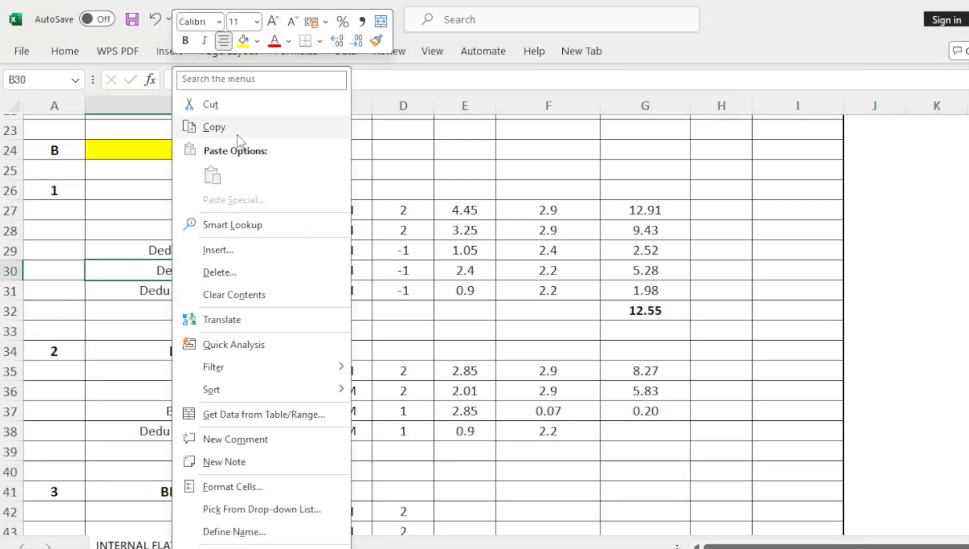
click(213, 127)
right_click(189, 453)
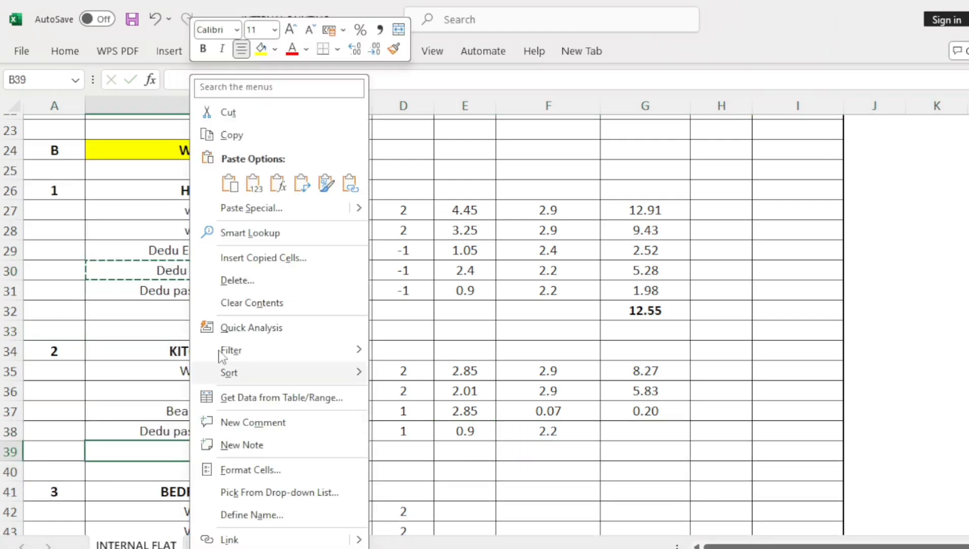
click(229, 182)
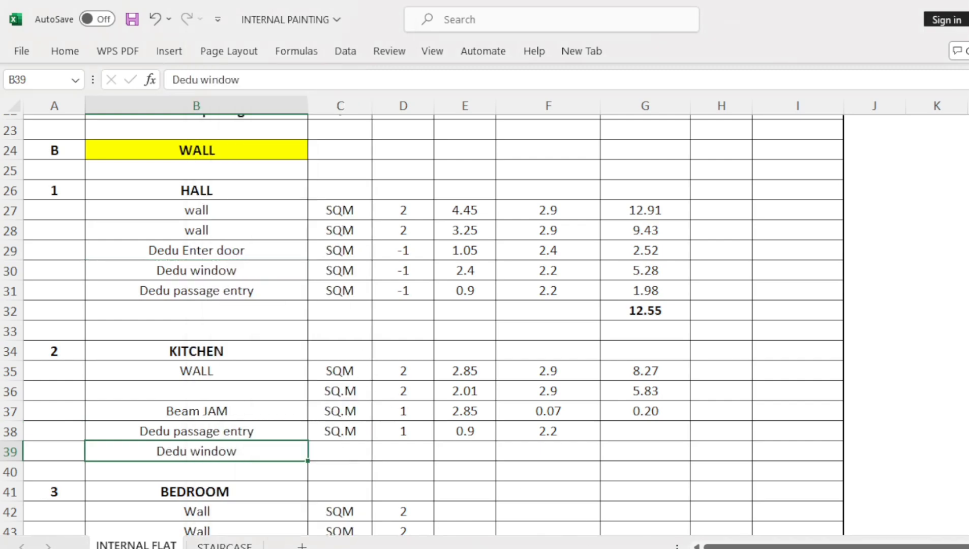
Step: Switch to AutoCAD and dimension the width of the kitchen window, placing the dimension just above its outer wall
key(alt+Tab)
drag(511, 386, 452, 408)
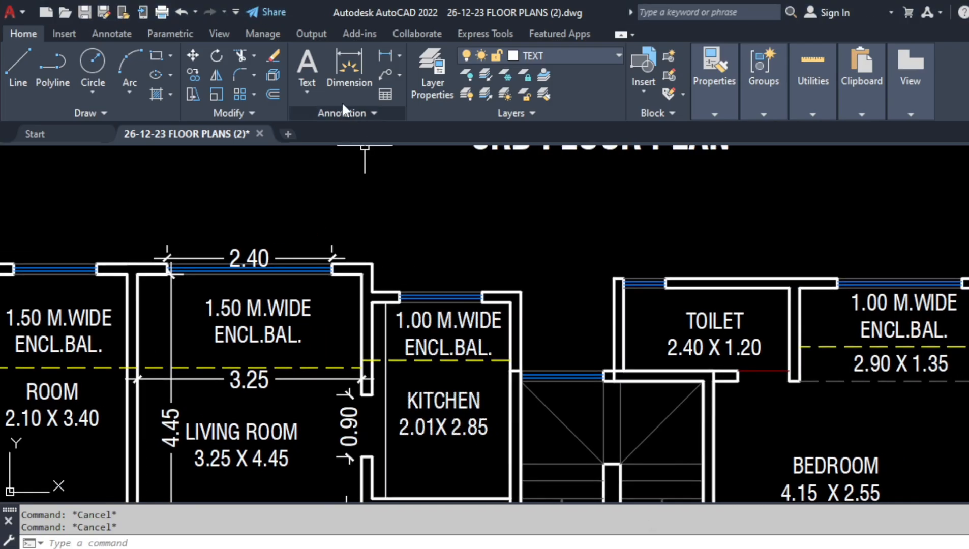
click(348, 67)
scroll(426, 323, up, 2)
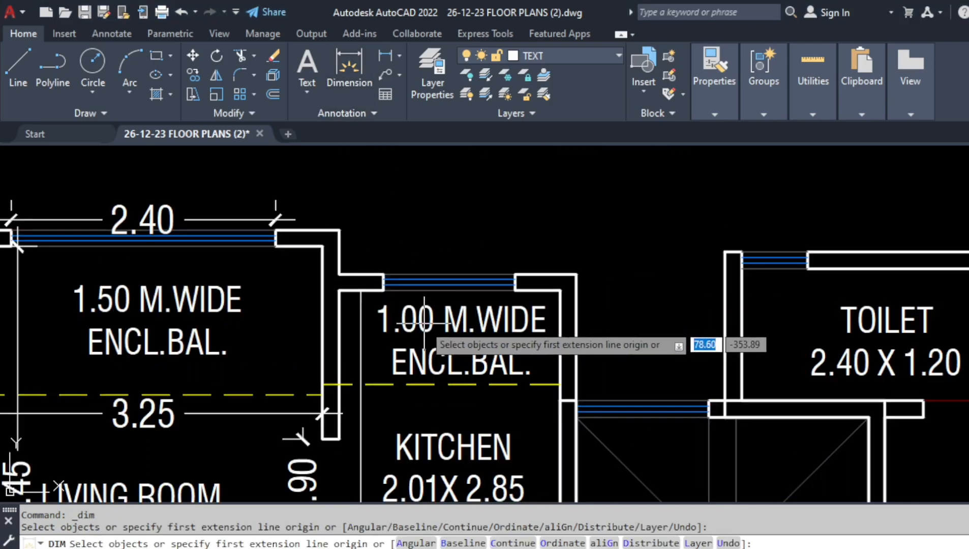
click(383, 289)
click(514, 277)
click(514, 257)
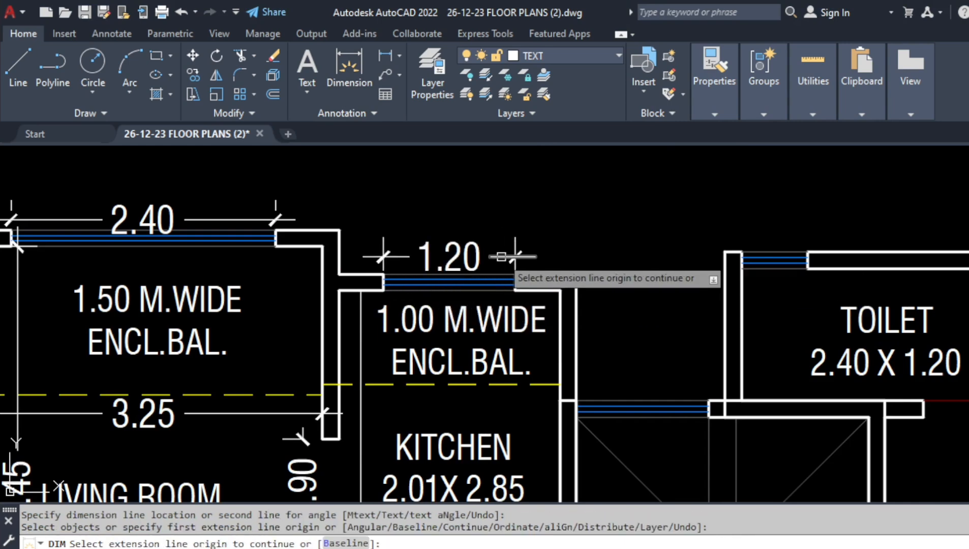
key(Escape)
Step: Switch to Excel and fill the SQ.M unit and the number 1 from C38 and D38 down to the Dedu window row 39
key(alt+Tab)
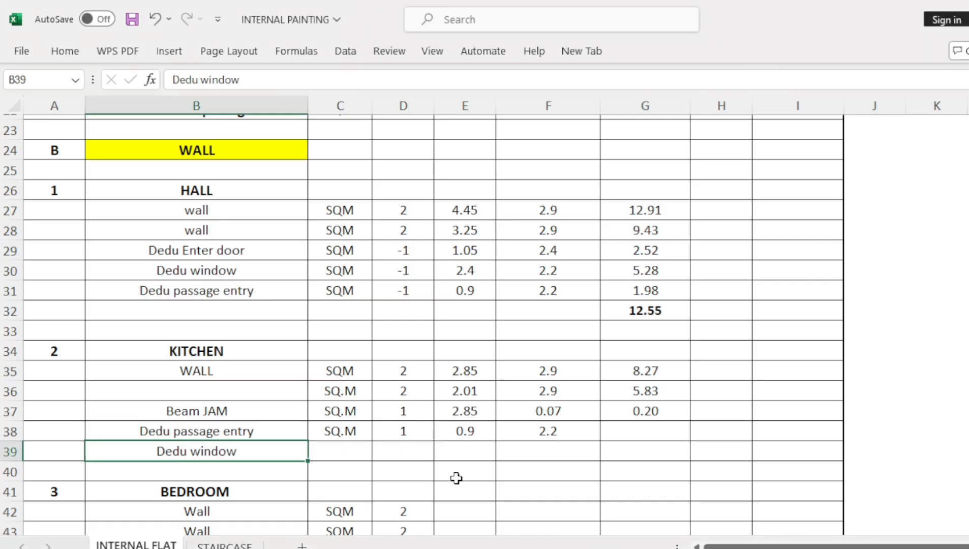
click(350, 436)
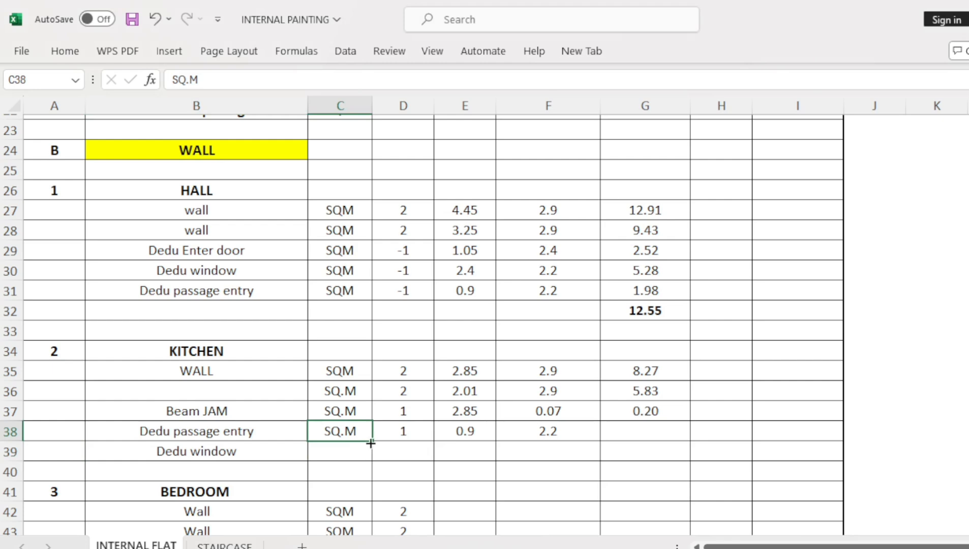
drag(371, 443, 371, 459)
click(402, 433)
drag(433, 441, 467, 458)
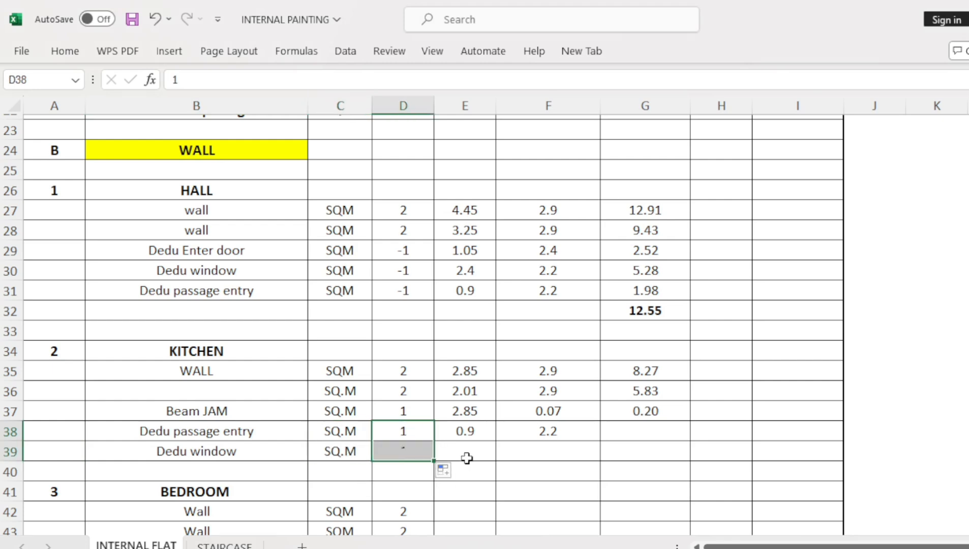
Step: Enter length 1.2 and height 2.2 for the kitchen's Dedu window in E39 and F39, and fill the quantity formula from G37 to G39
click(455, 458)
text(1.2)
key(Tab)
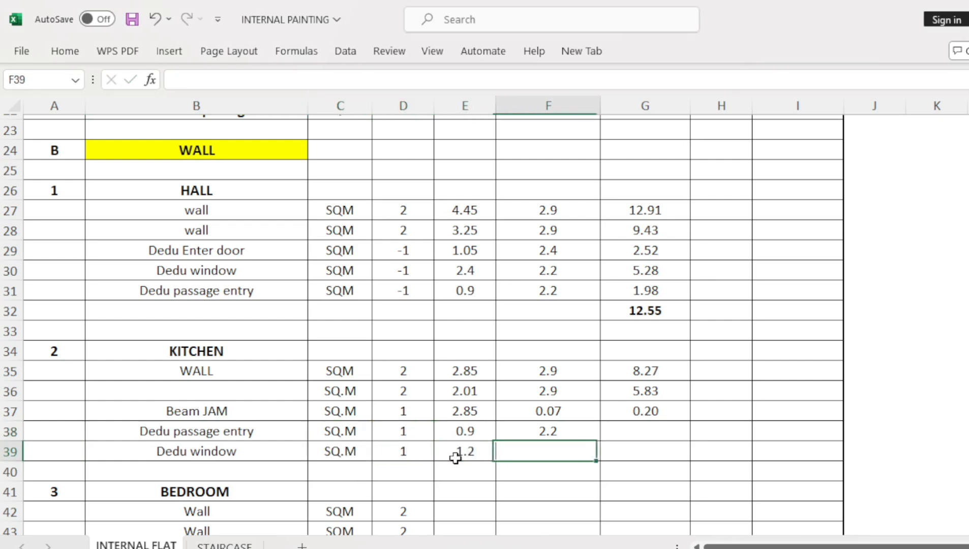
text(2.2)
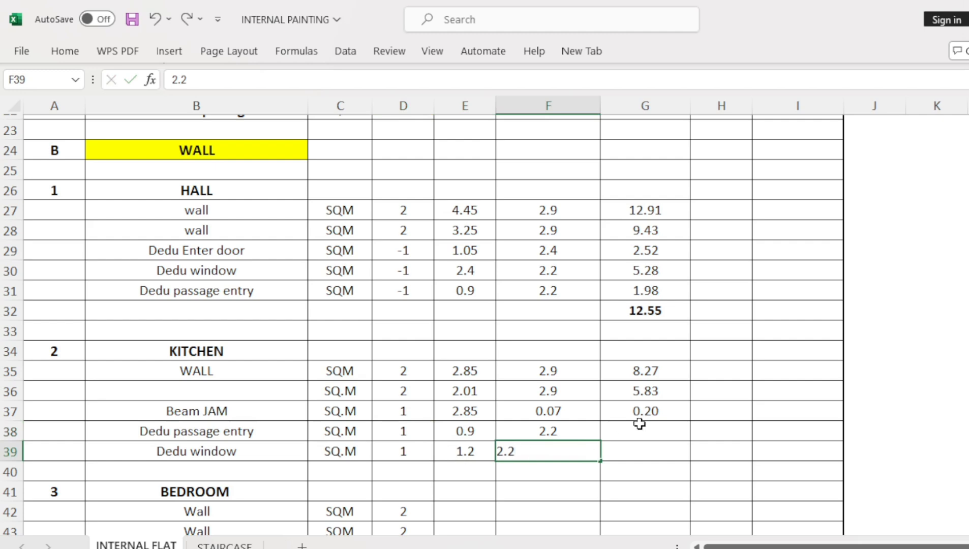
click(639, 416)
drag(690, 420, 681, 454)
Step: Insert an empty row at row 40 below the kitchen's Dedu window entry
scroll(601, 475, down, 1)
click(10, 414)
key(ctrl+shift+plus)
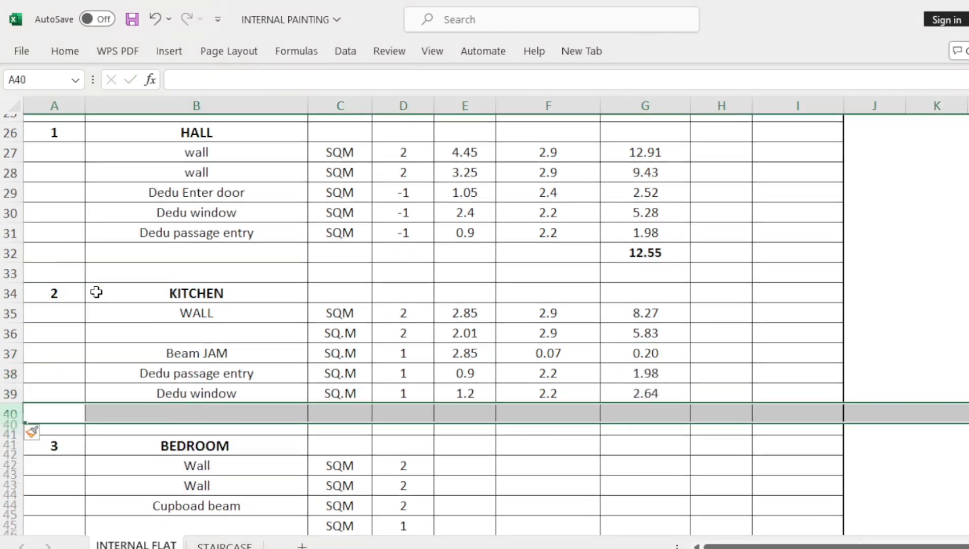
Step: Total the kitchen wall quantity in G40 with the formula =G35+G36+G37-G38-G39
click(644, 411)
text(=)
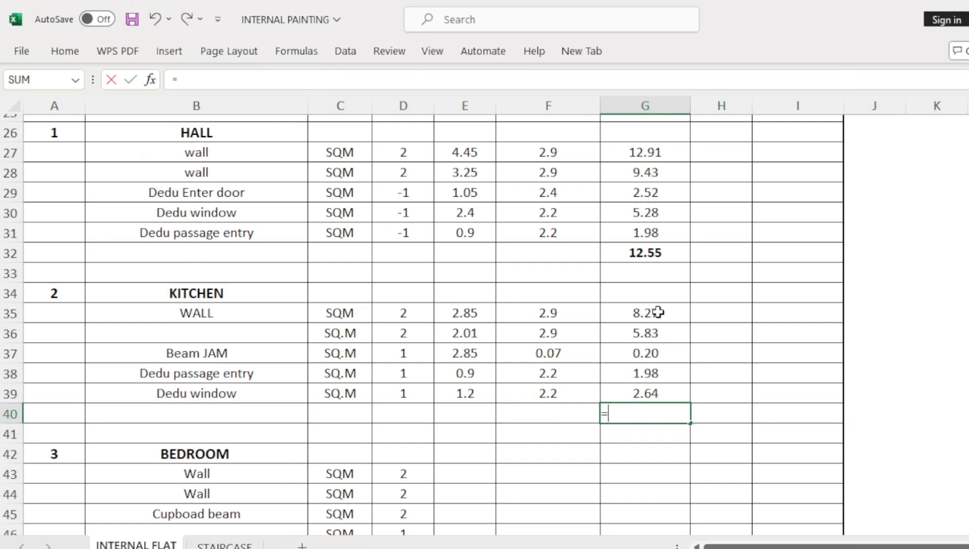
click(656, 313)
text(+)
click(654, 331)
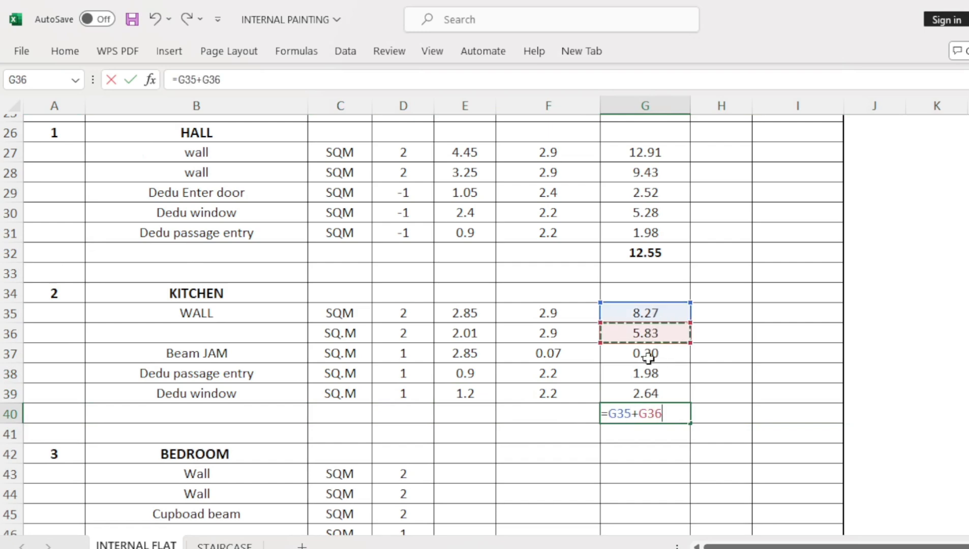
text(+)
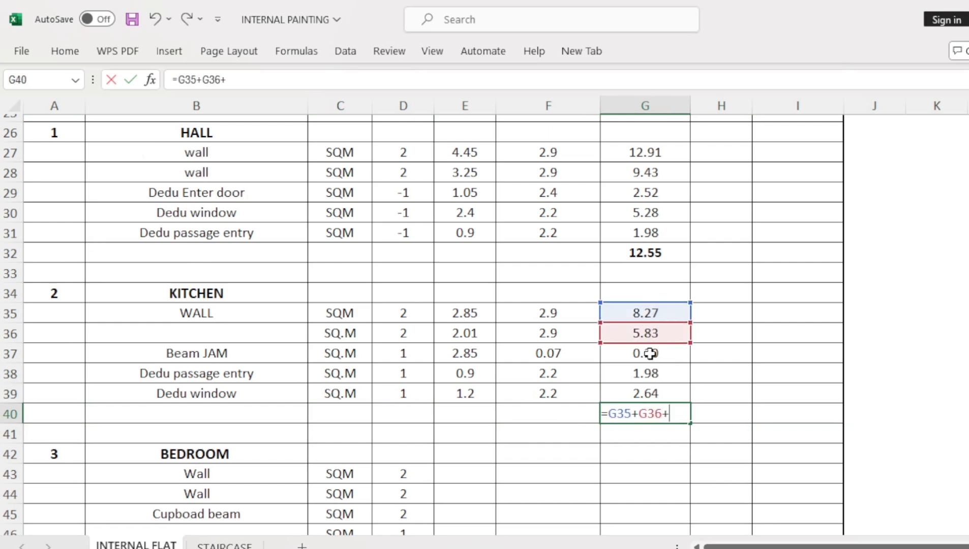
click(649, 353)
text(-)
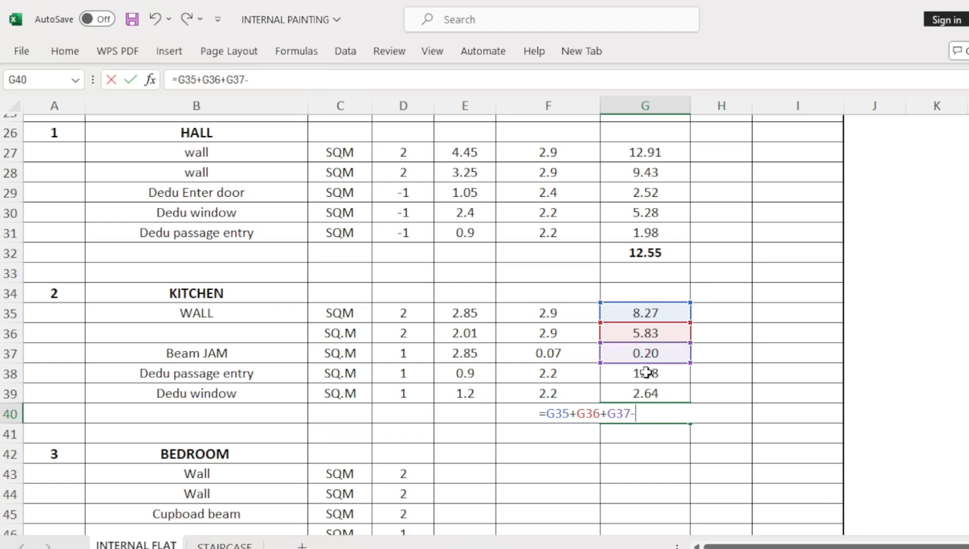
click(646, 372)
text(-)
click(646, 392)
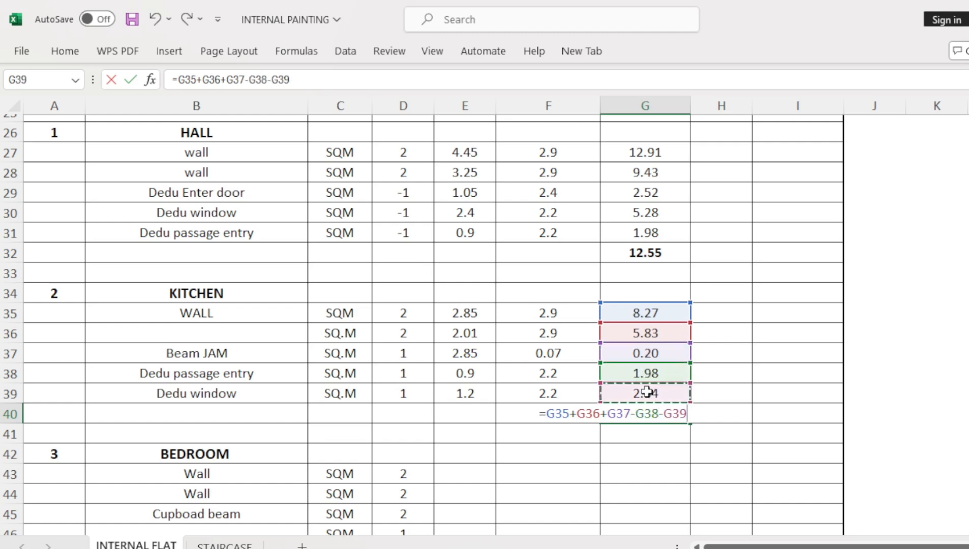
key(Return)
Step: Make the kitchen wall total in G40 bold
click(648, 412)
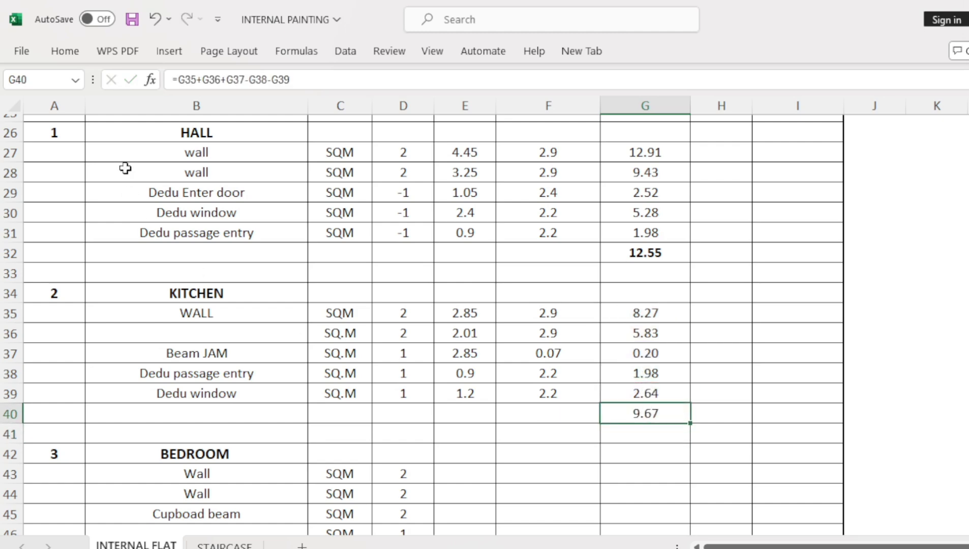
click(81, 55)
click(102, 107)
scroll(361, 440, down, 2)
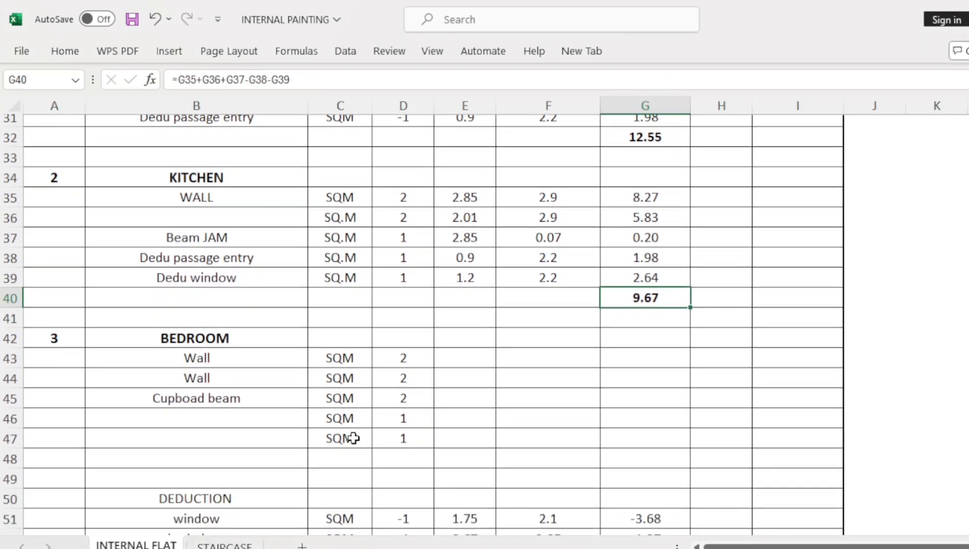
scroll(290, 433, up, 3)
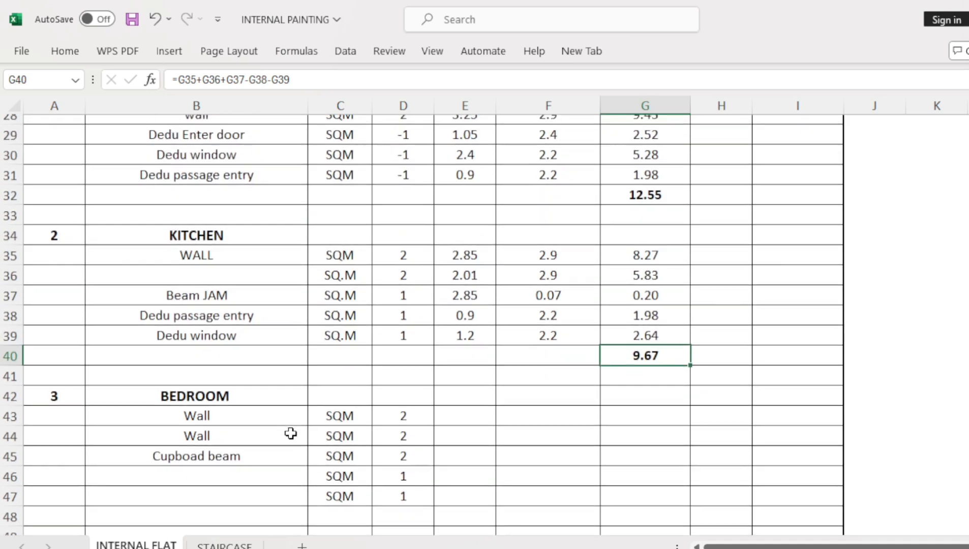
scroll(297, 433, up, 2)
scroll(296, 433, down, 3)
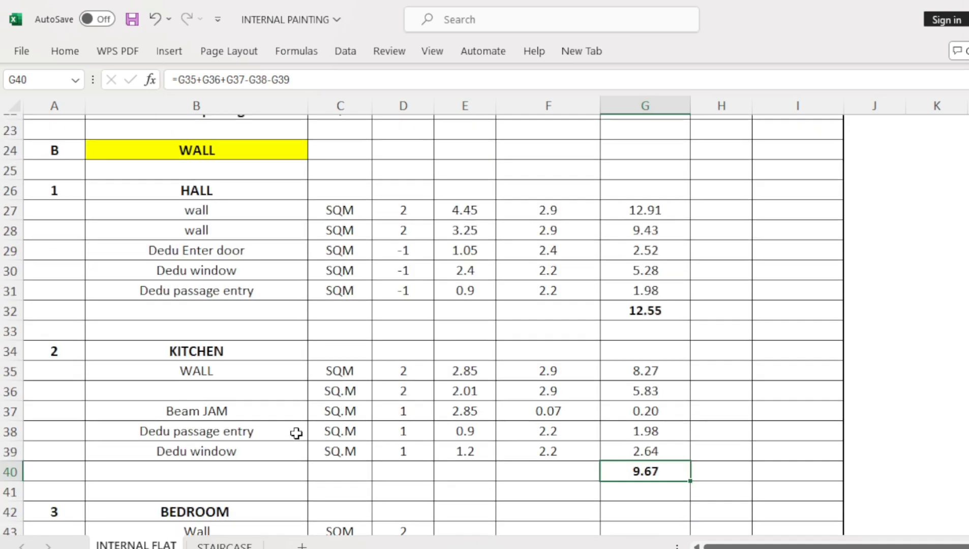
scroll(296, 433, up, 1)
scroll(219, 407, down, 1)
Step: Switch to AutoCAD and examine the room and toilet beside the living room in the floor plan
key(alt+Tab)
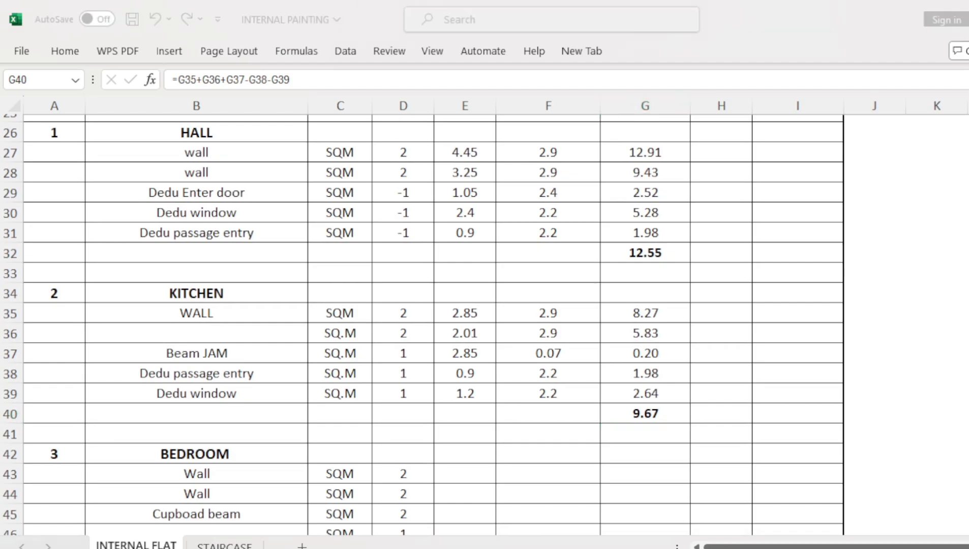
scroll(369, 375, down, 2)
drag(346, 413, 537, 374)
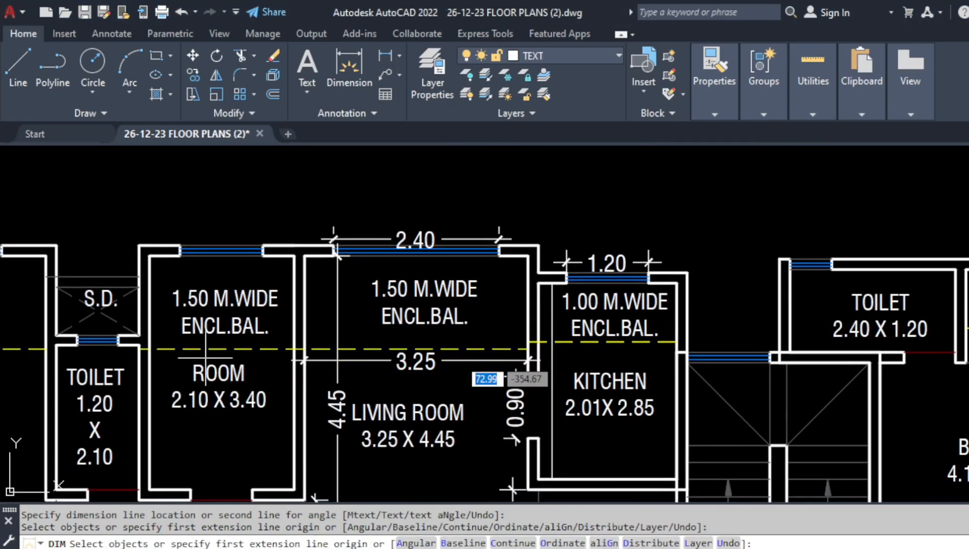
drag(201, 340, 215, 318)
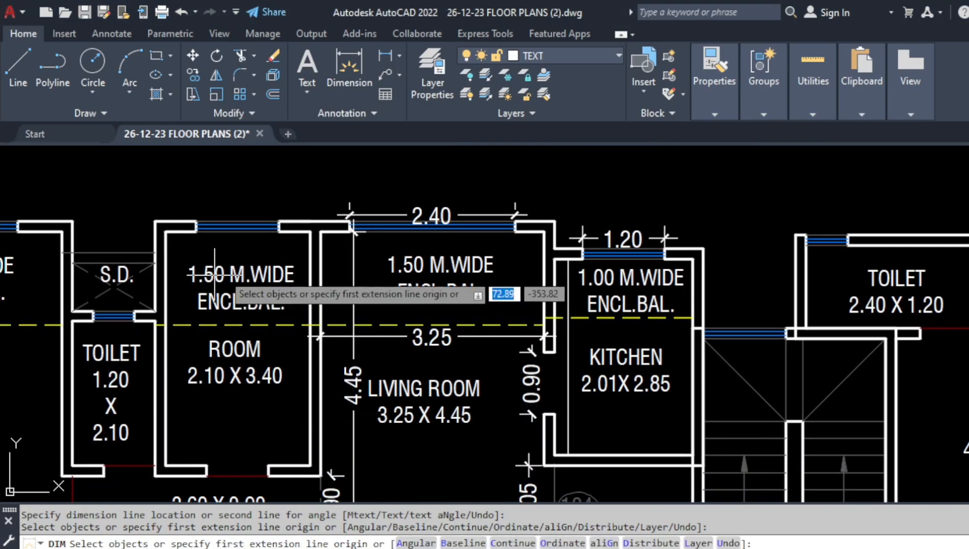
drag(254, 374, 339, 346)
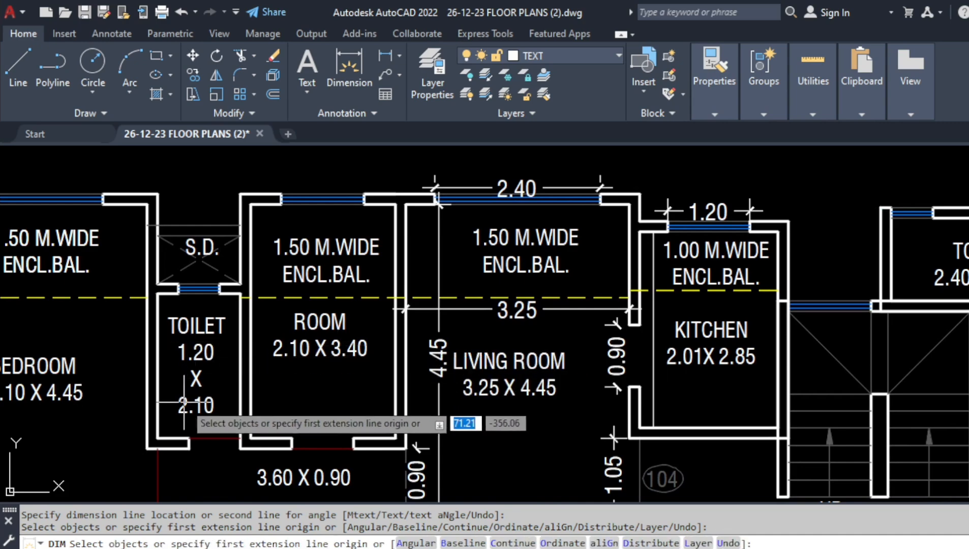
key(Escape)
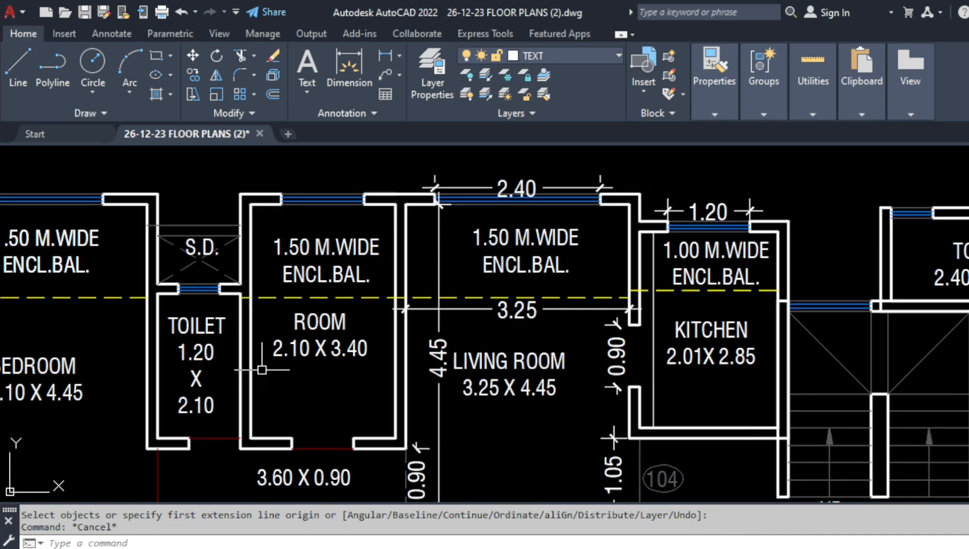
scroll(218, 386, up, 4)
scroll(277, 360, down, 2)
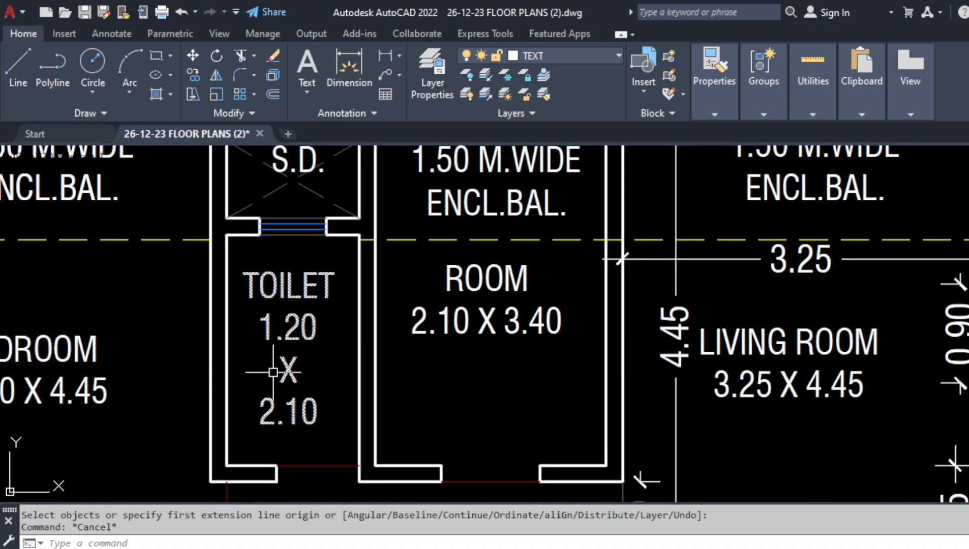
Step: Switch to Excel and review the hall, kitchen, bedroom and passage wall sections and the total block of the INTERNAL FLAT sheet
click(655, 547)
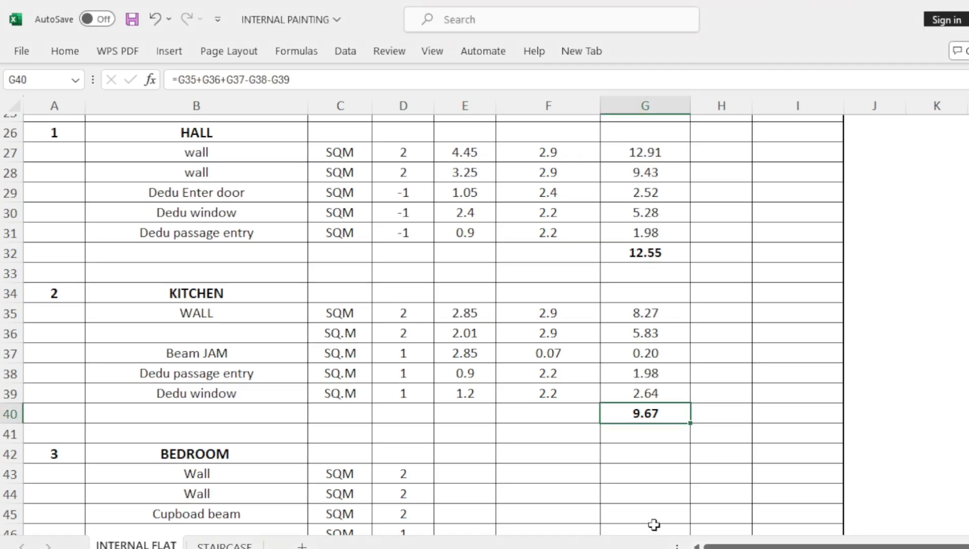
scroll(458, 381, down, 3)
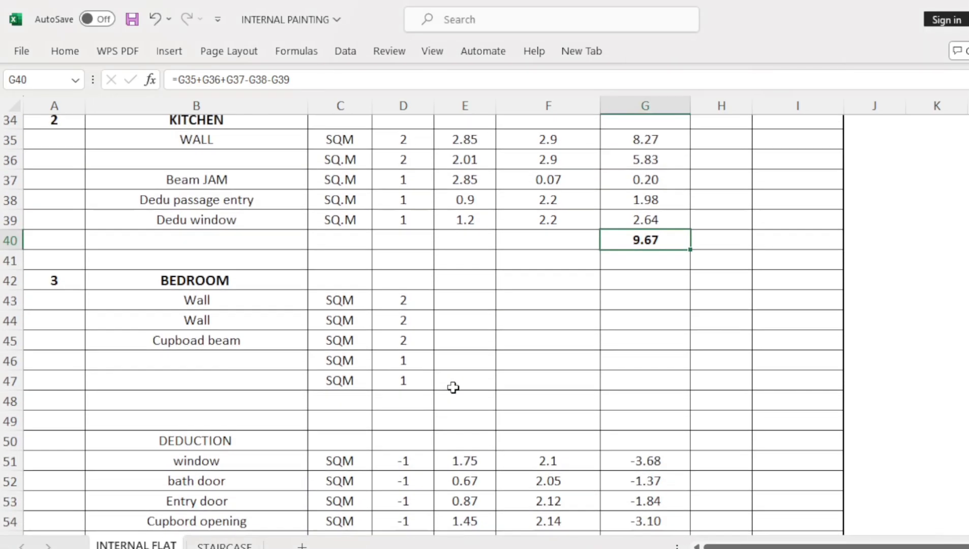
scroll(452, 387, down, 5)
scroll(453, 388, down, 3)
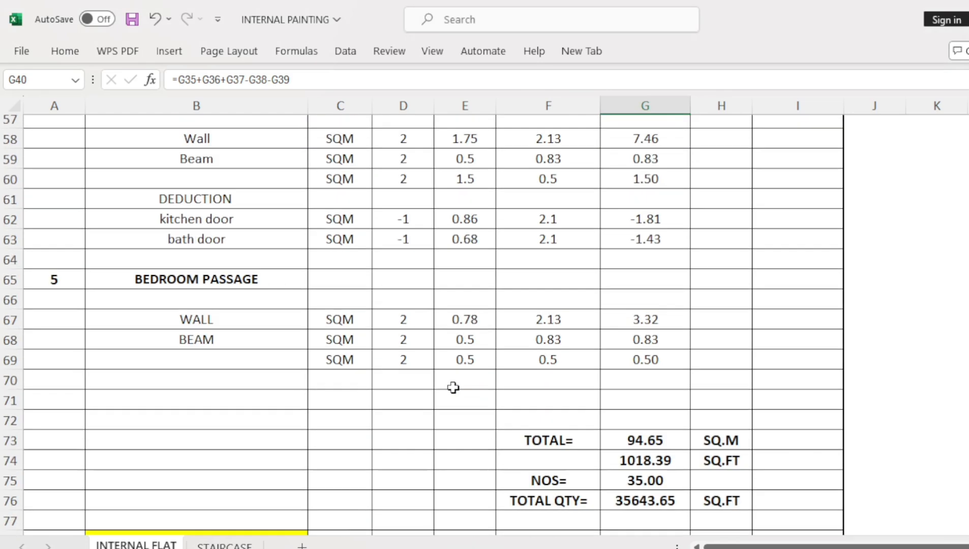
scroll(453, 387, down, 4)
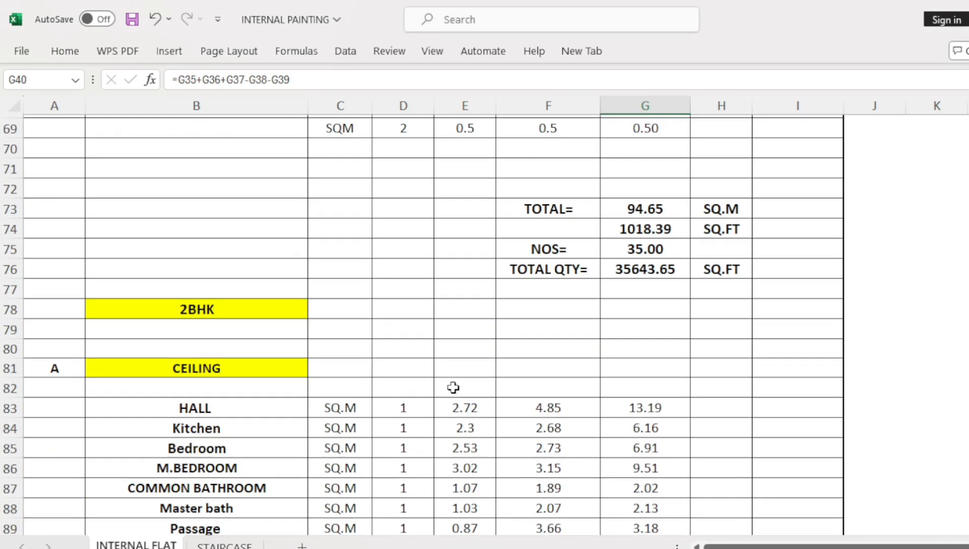
scroll(453, 388, up, 9)
scroll(452, 388, up, 7)
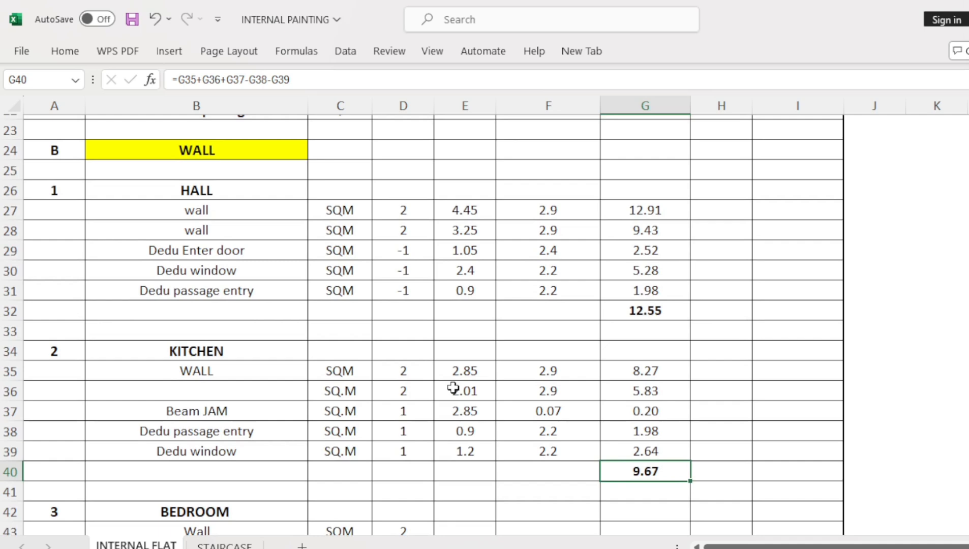
scroll(453, 388, down, 4)
scroll(452, 387, down, 4)
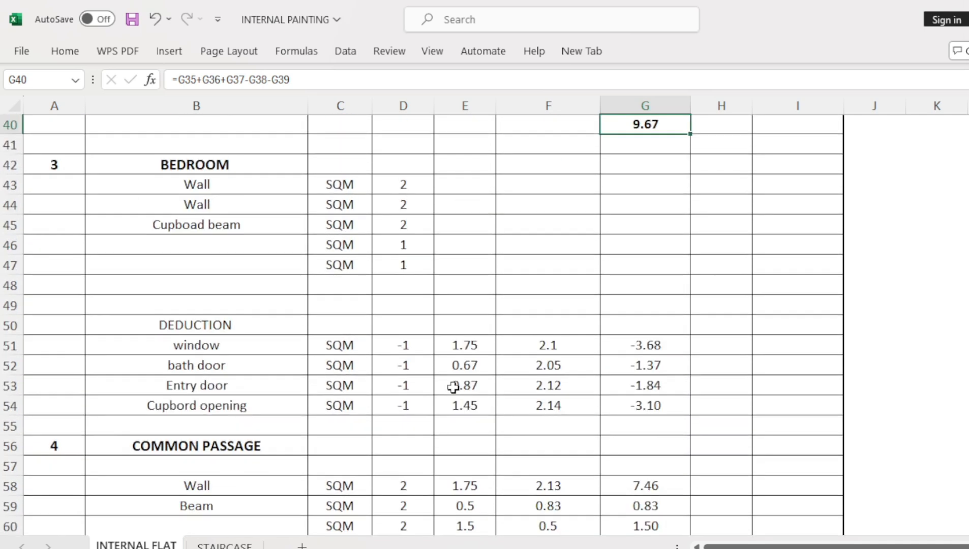
scroll(453, 388, down, 1)
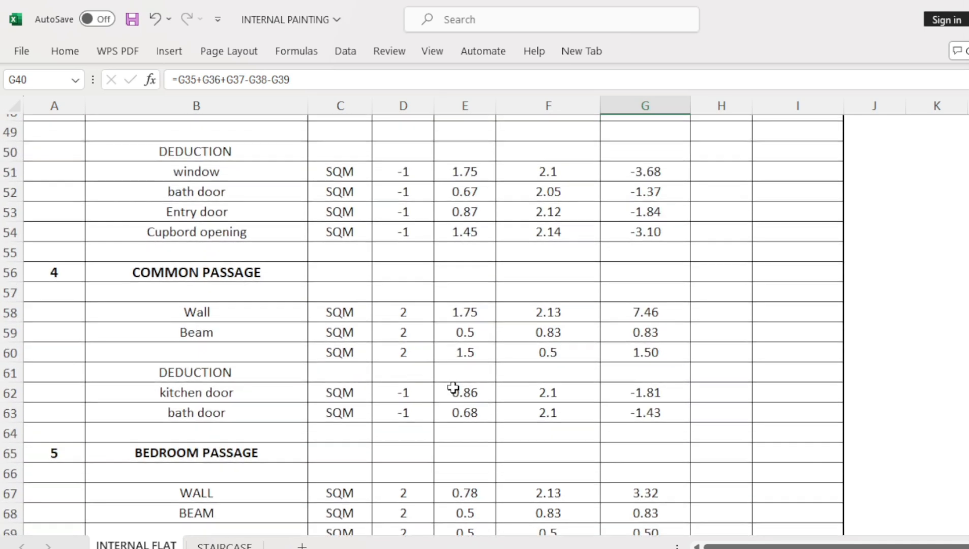
scroll(453, 388, down, 3)
scroll(453, 387, up, 4)
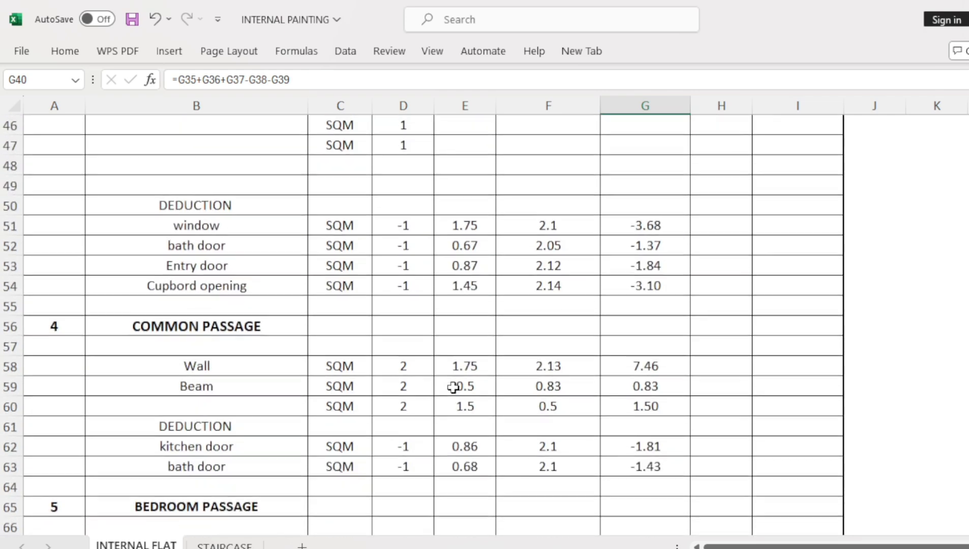
scroll(453, 387, up, 3)
scroll(453, 387, down, 2)
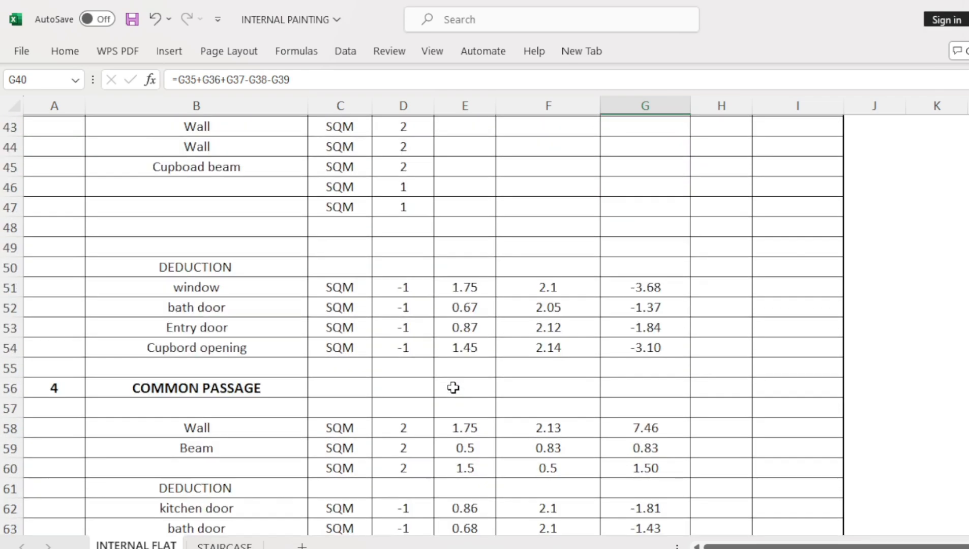
scroll(570, 431, down, 2)
scroll(573, 437, up, 8)
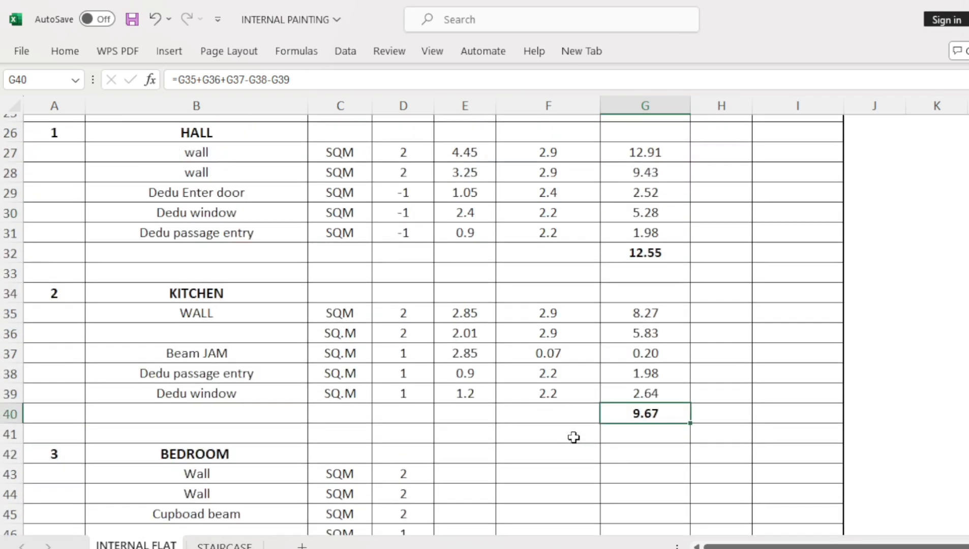
scroll(574, 437, up, 2)
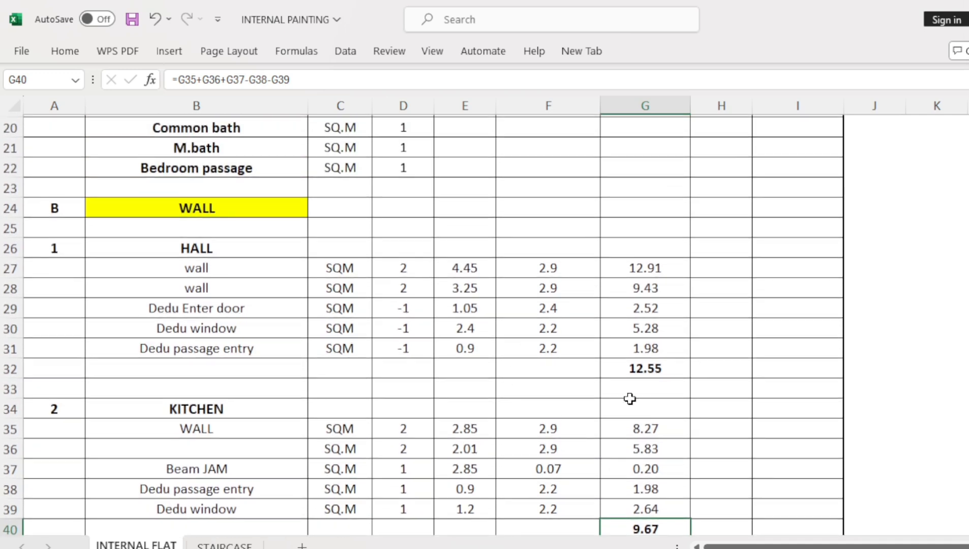
scroll(629, 398, down, 7)
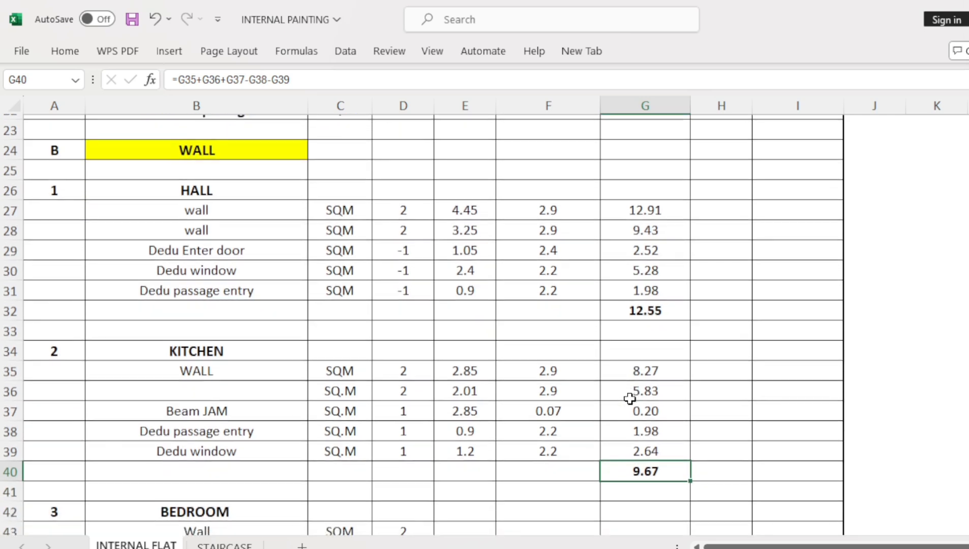
scroll(644, 394, up, 3)
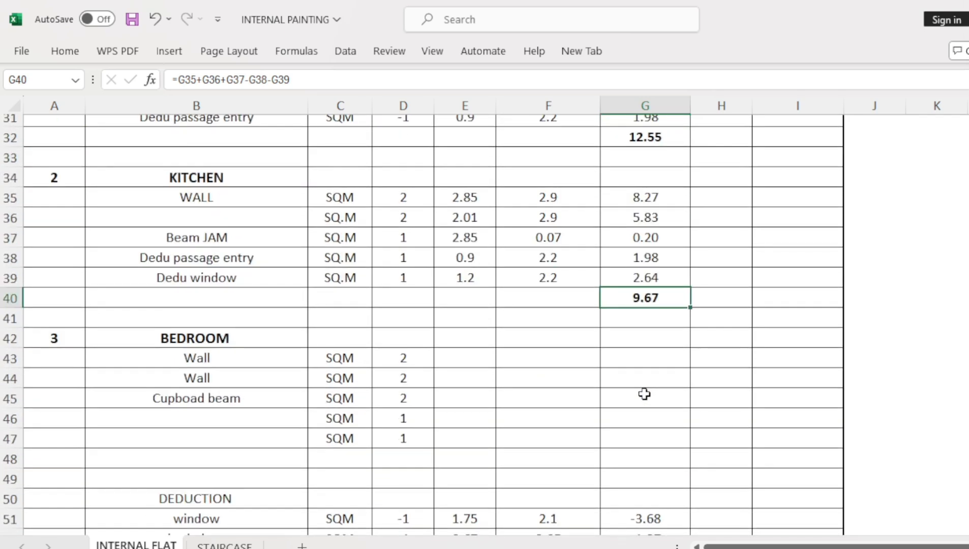
scroll(644, 394, up, 1)
scroll(643, 393, down, 2)
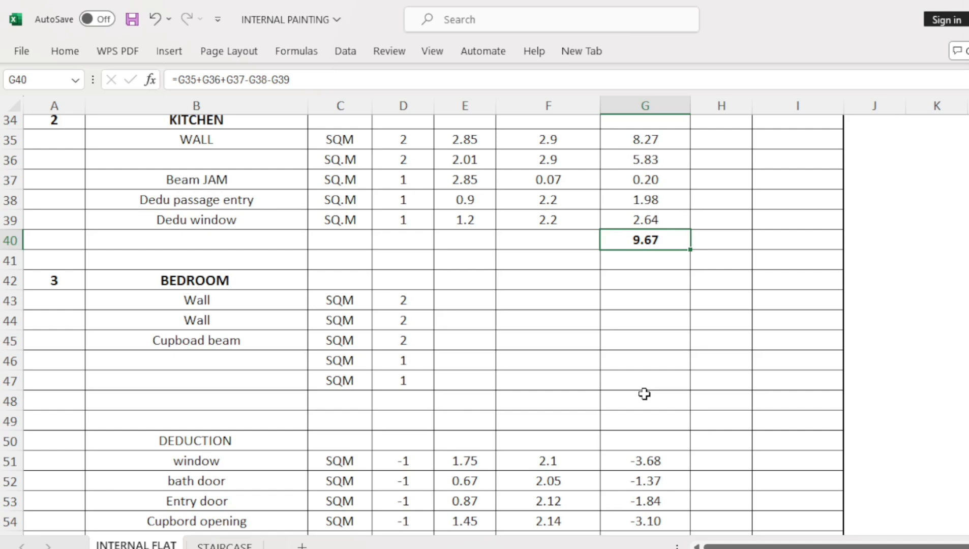
Step: Inspect the quantity formula of the bedroom's bath door deduction in G52
click(645, 481)
double_click(641, 481)
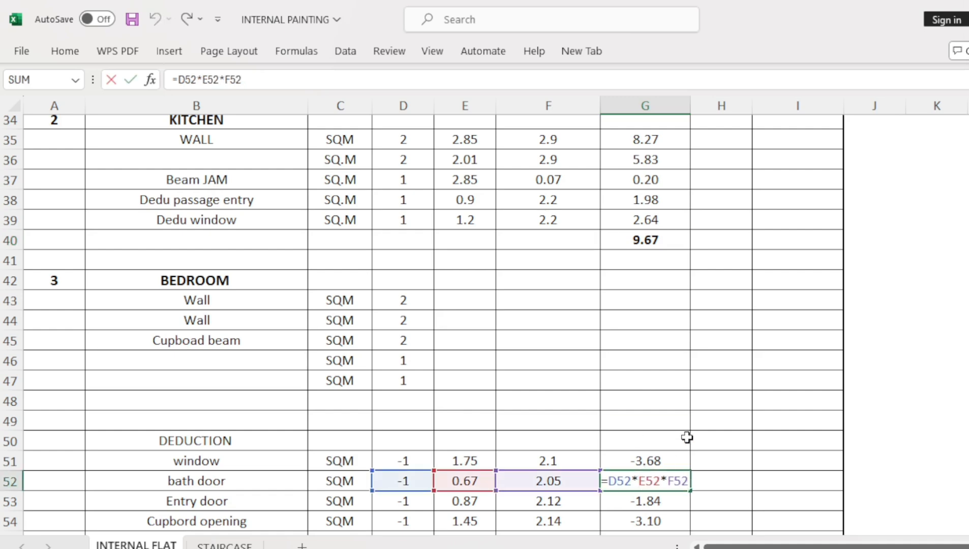
key(Escape)
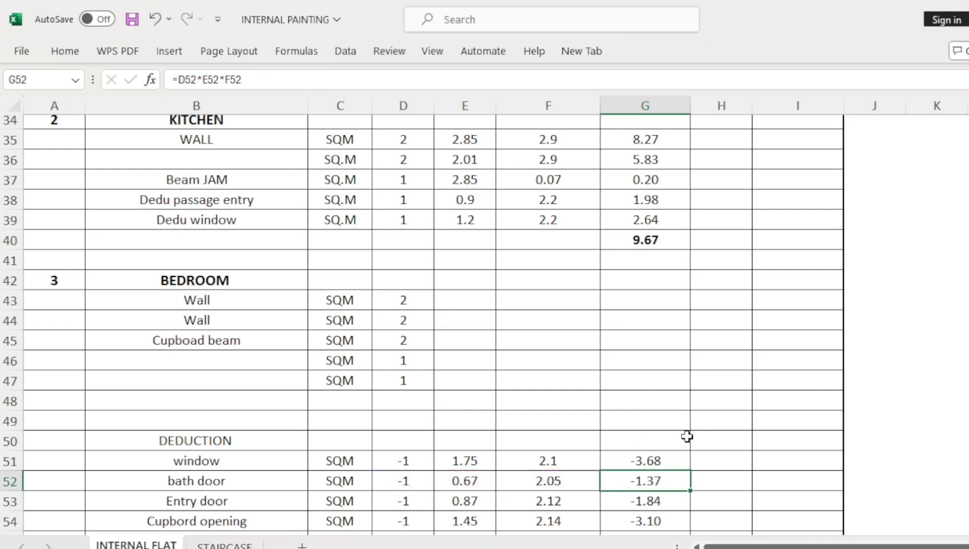